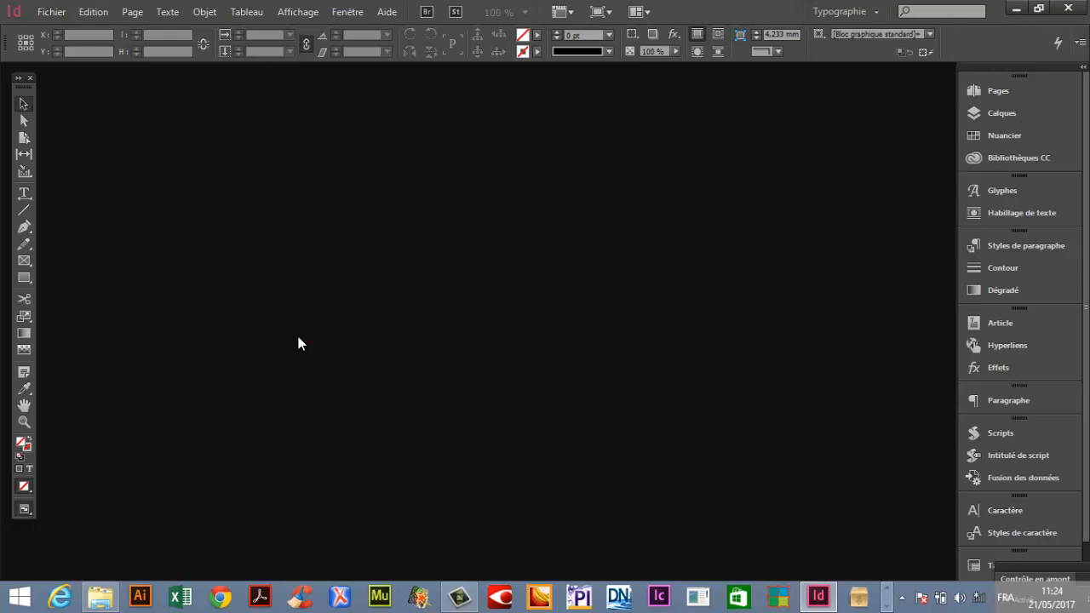
Open the ALICE.rtf file from the A Faire folder to review the source text.
left_click(1038, 8)
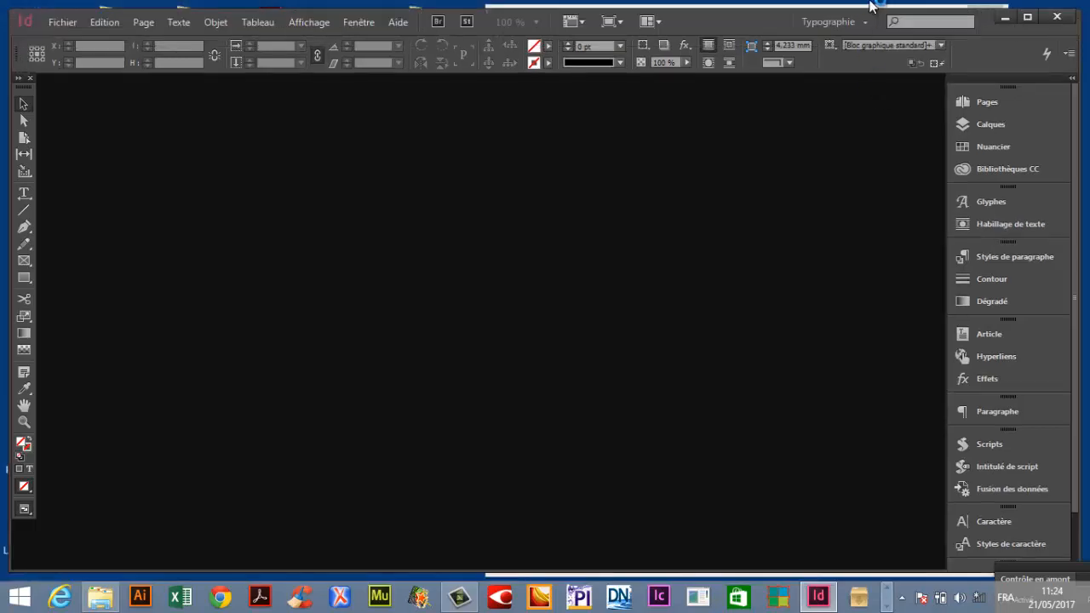
left_click(1004, 17)
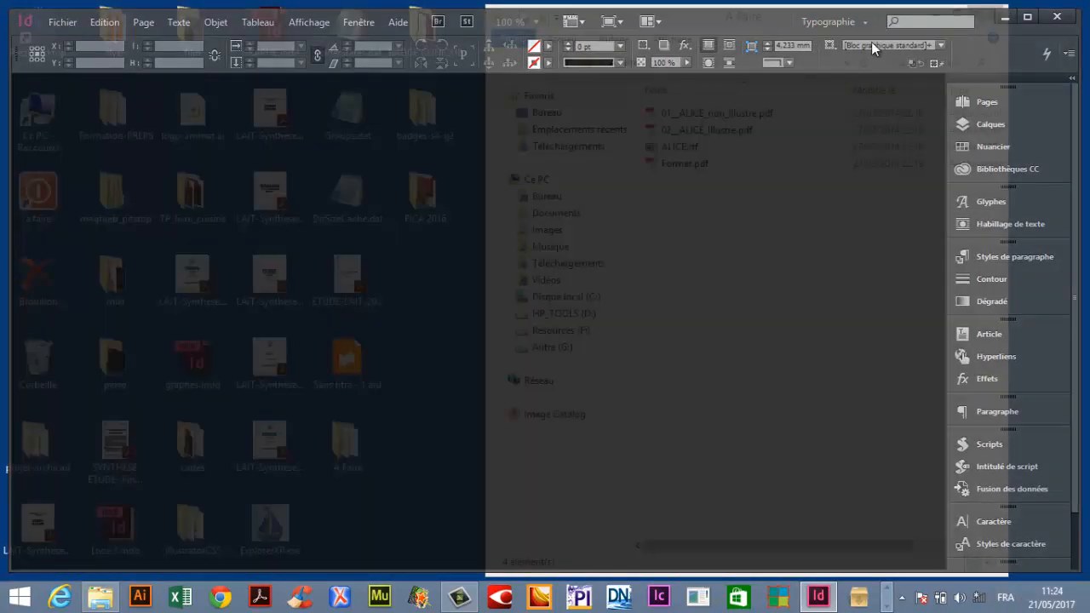
left_click_drag(787, 23, 729, 24)
left_click(604, 150)
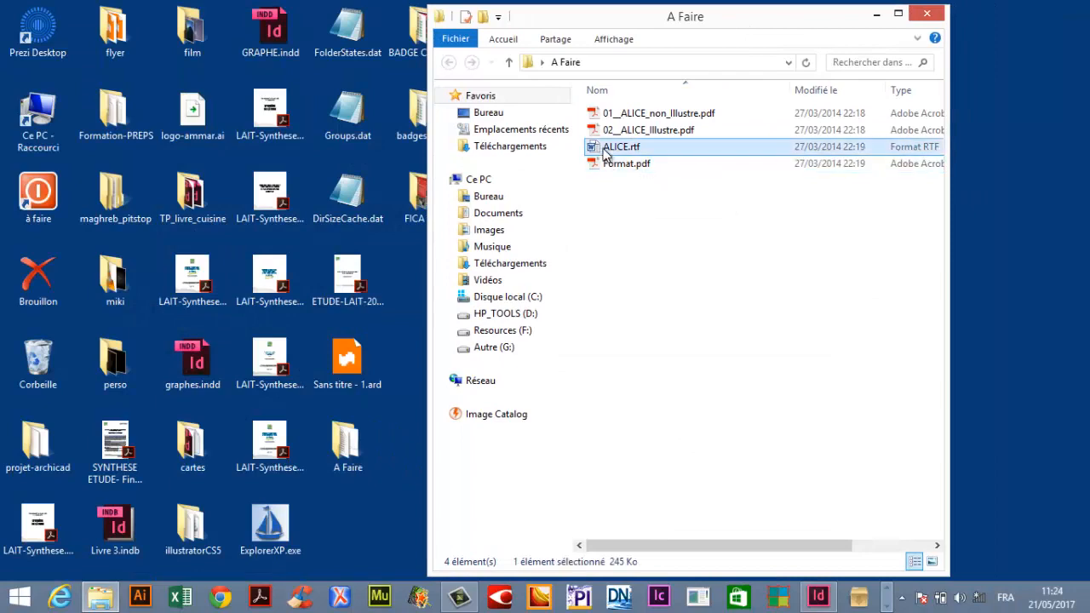
double_click(606, 150)
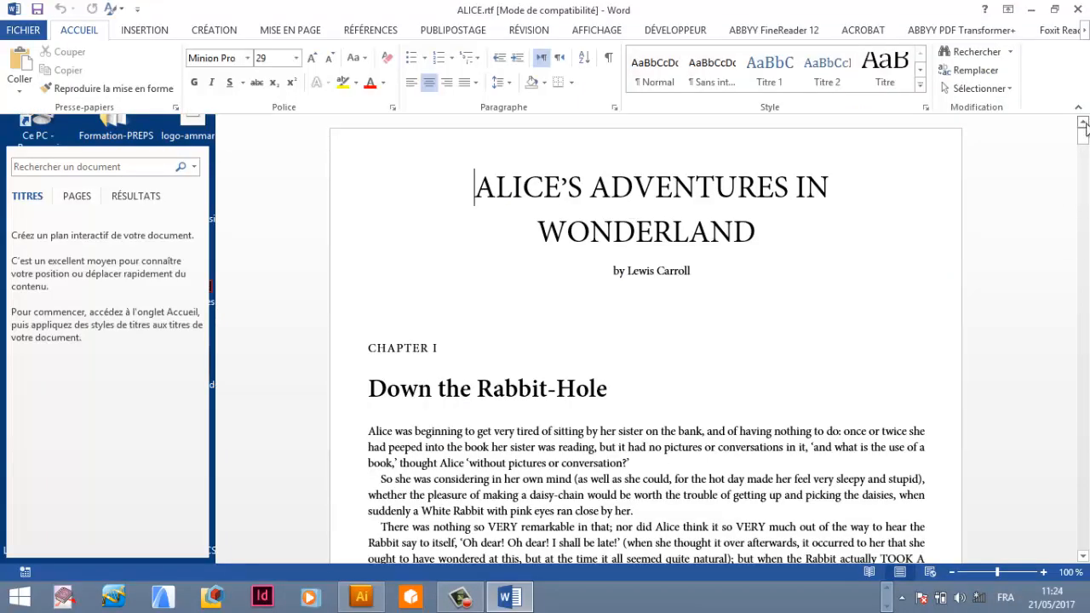
Scroll through the ALICE document to examine its title and chapter text.
mouse_move(1085, 127)
left_mouse_down()
mouse_move(1087, 165)
mouse_move(1086, 137)
left_mouse_up()
double_click(488, 189)
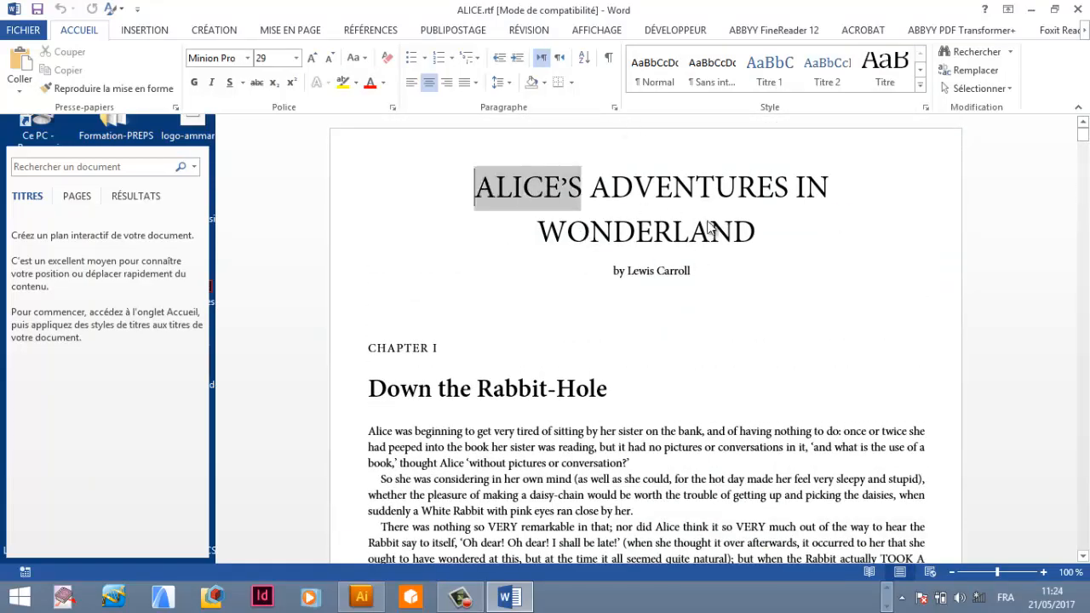
left_click_drag(707, 221, 781, 236)
left_click(1001, 228)
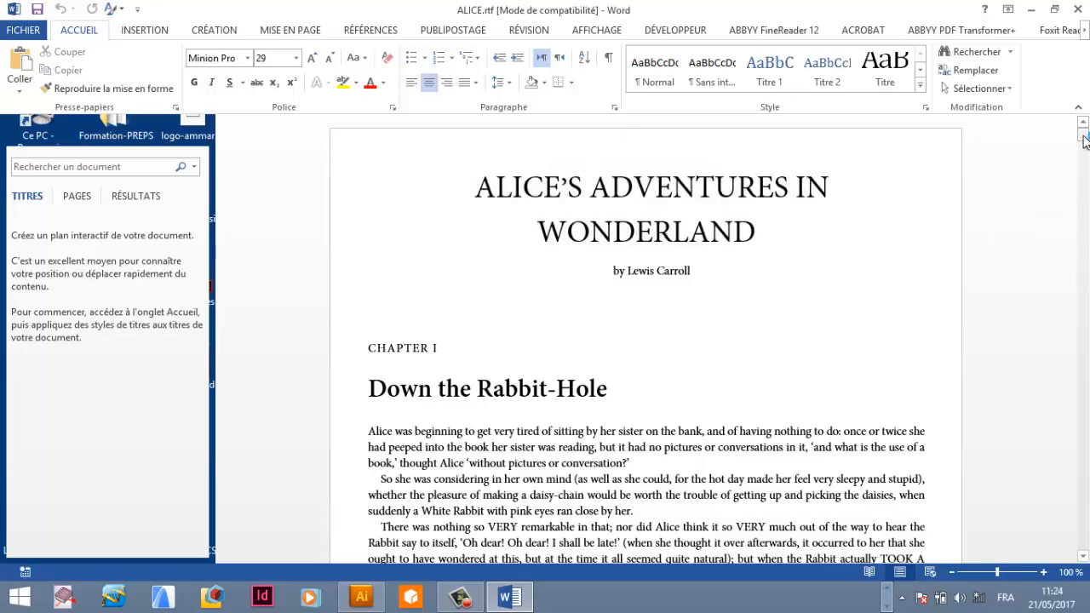
left_click_drag(1084, 140, 1084, 533)
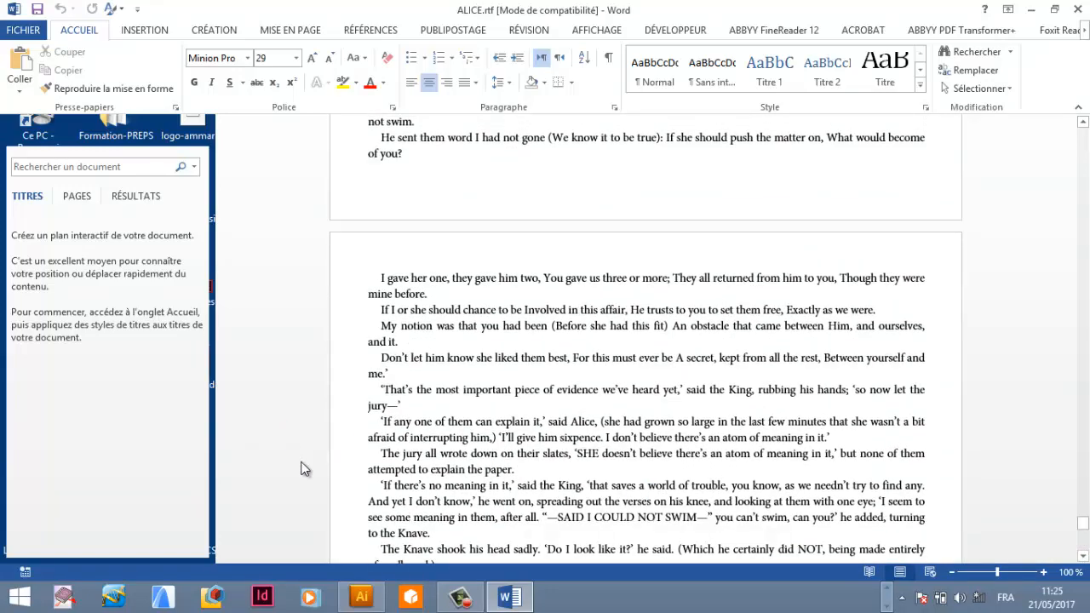
left_click(1030, 10)
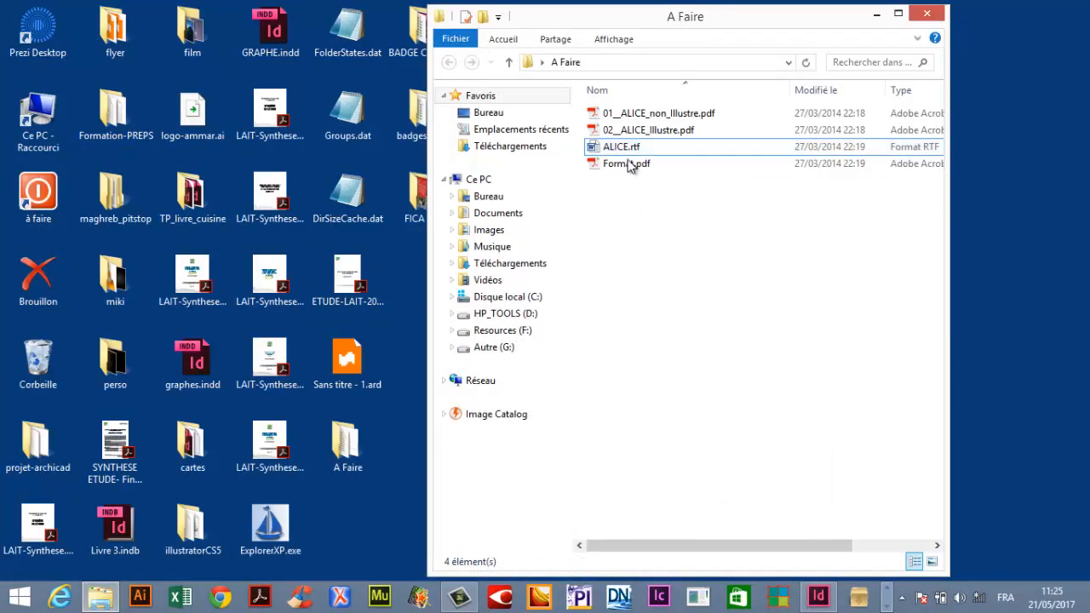
Open Format.pdf and zoom in to read the required document format and margin settings.
left_click(630, 163)
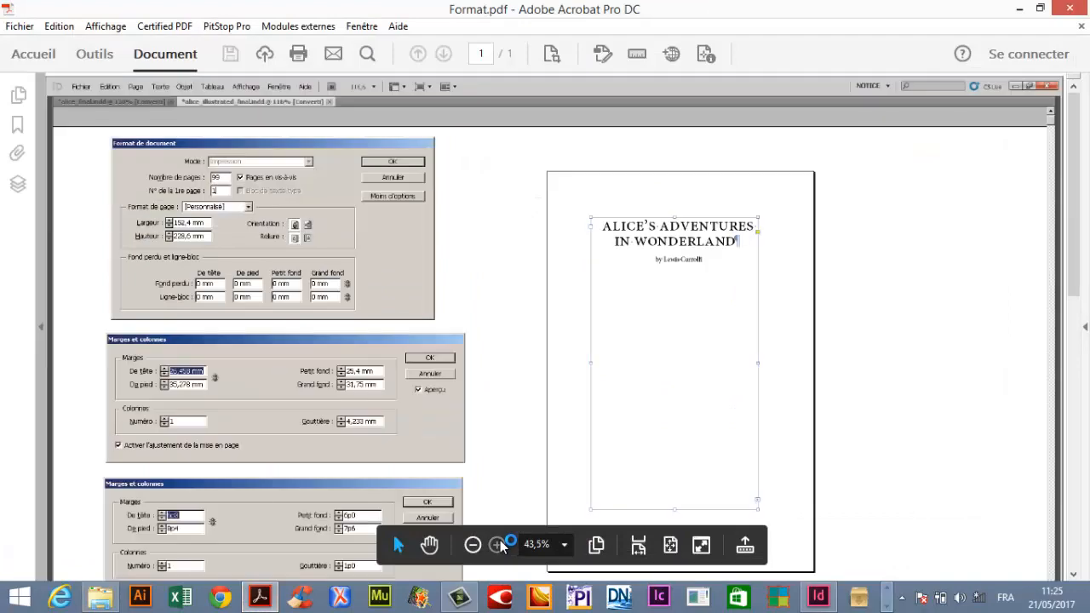
left_click(497, 544)
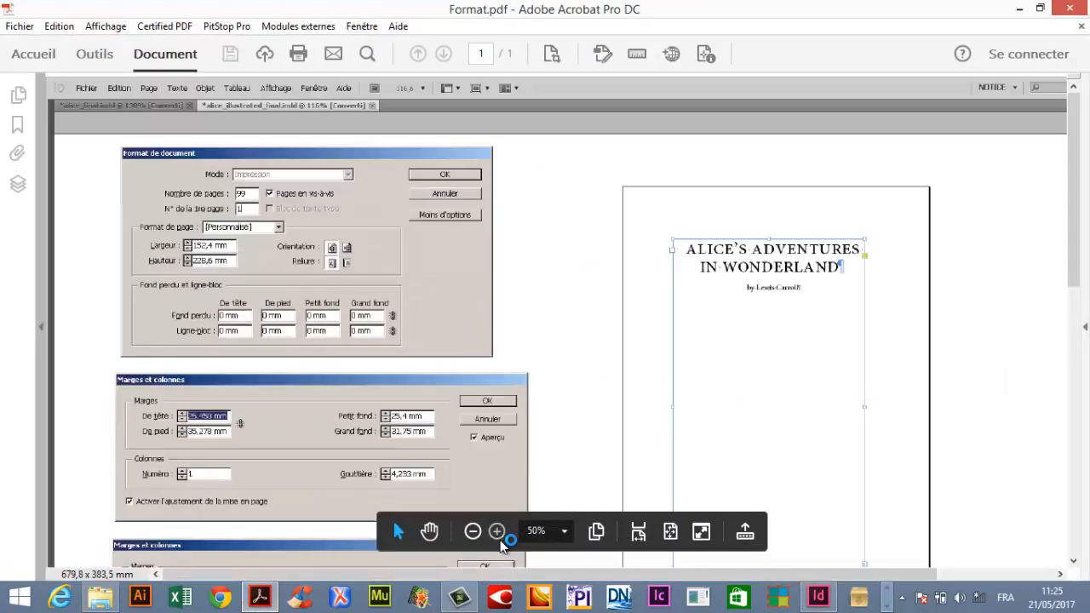
left_click(498, 531)
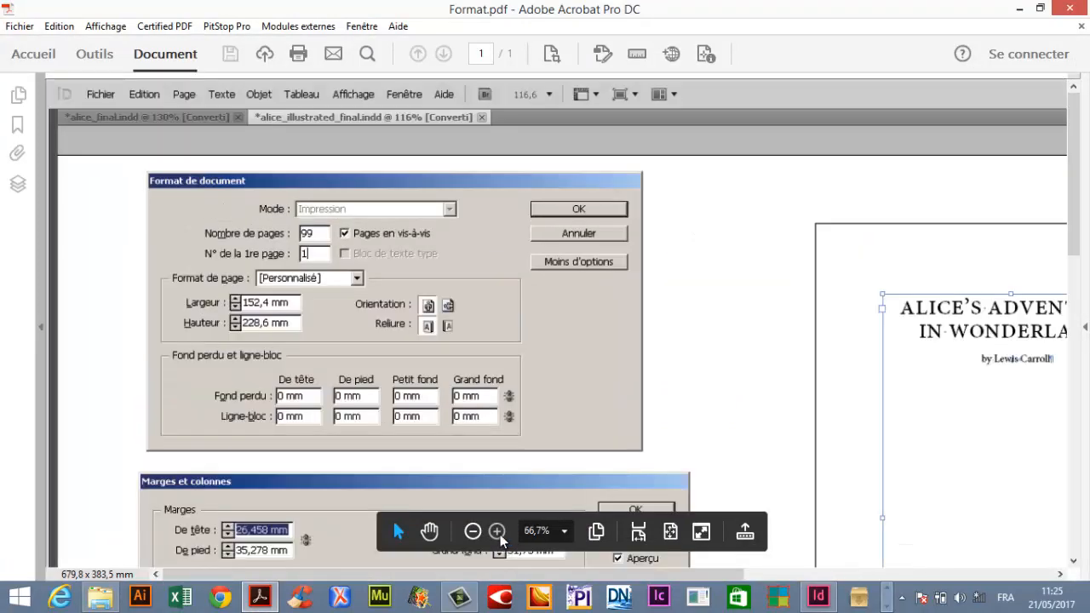
left_click(497, 531)
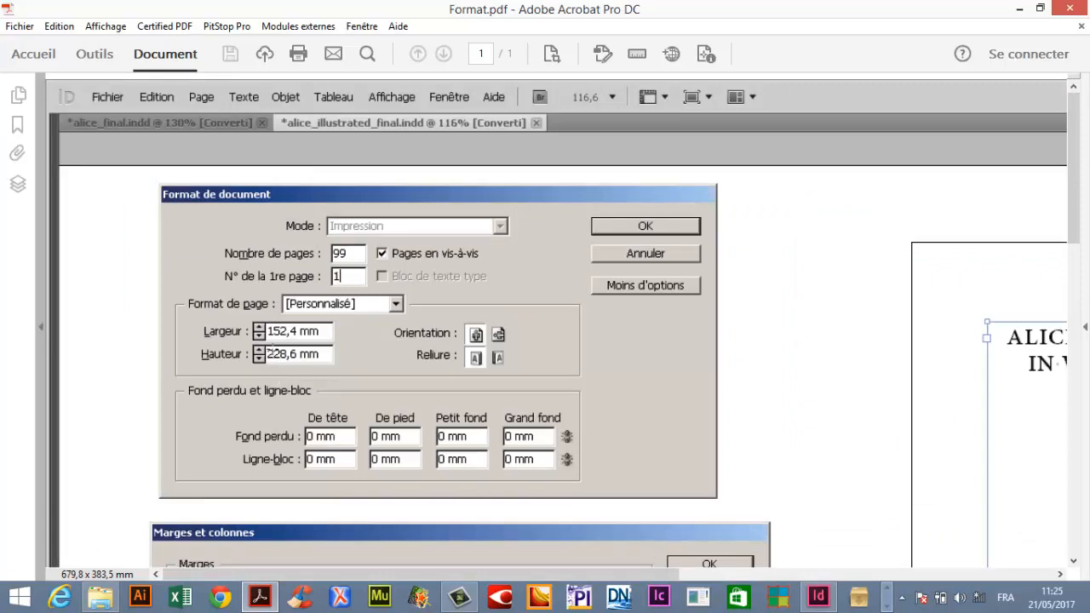
scroll(364, 337, "down", 1)
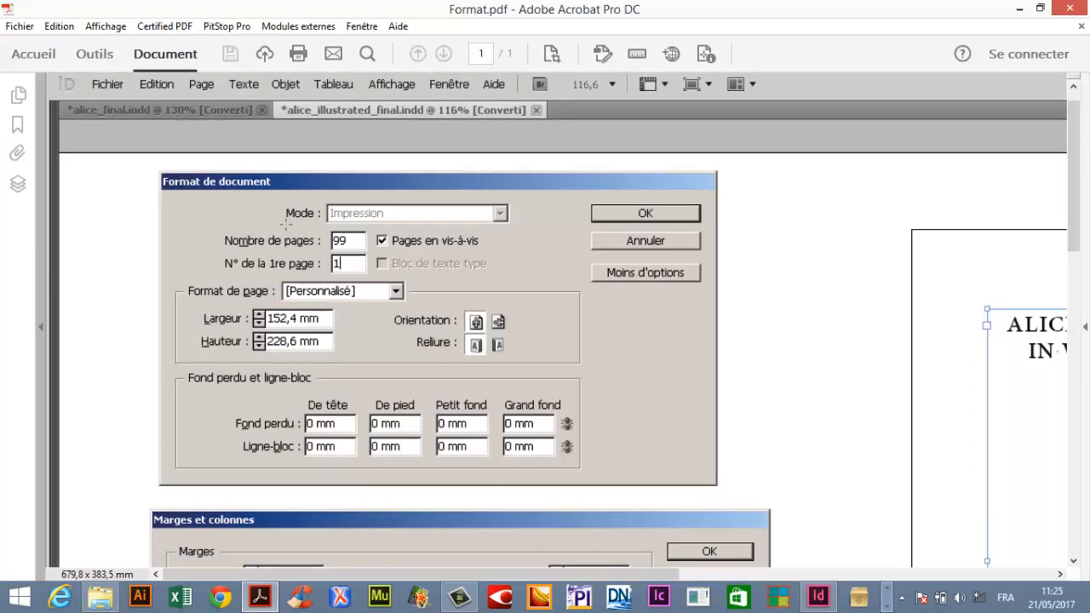
In InDesign, start a new document and set the page size to 152.4 mm wide by 228.6 mm high.
left_click(820, 597)
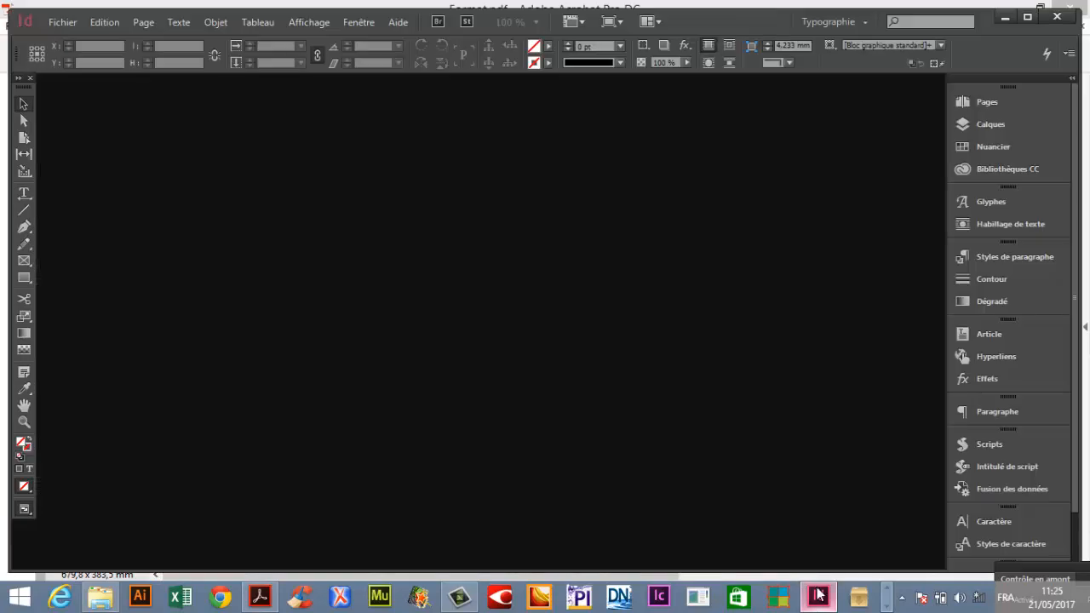
left_click(75, 23)
mouse_move(77, 39)
left_click(414, 42)
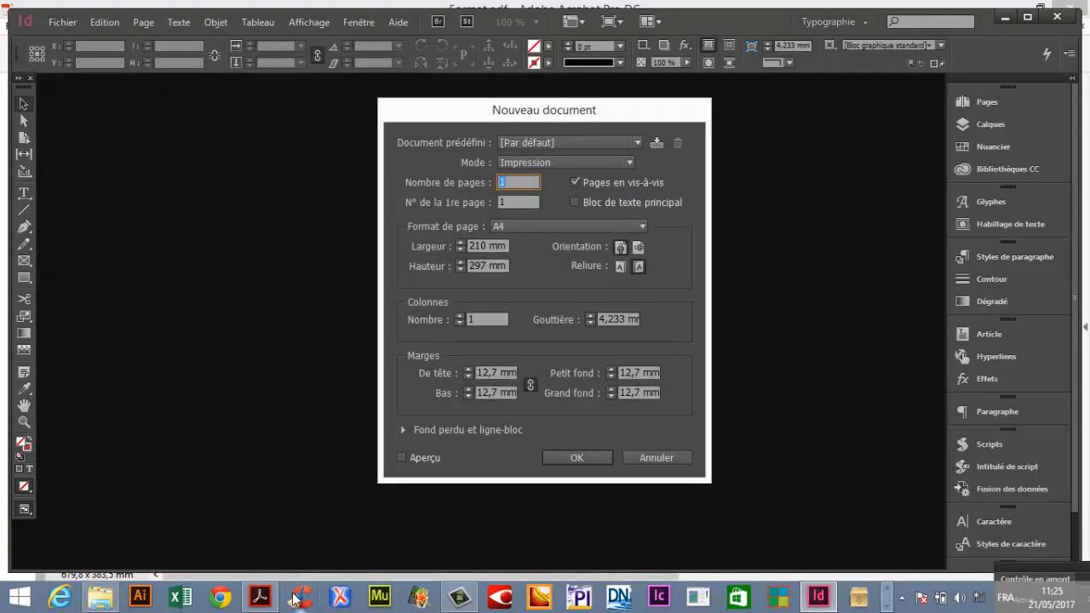
left_click(260, 598)
left_click(260, 597)
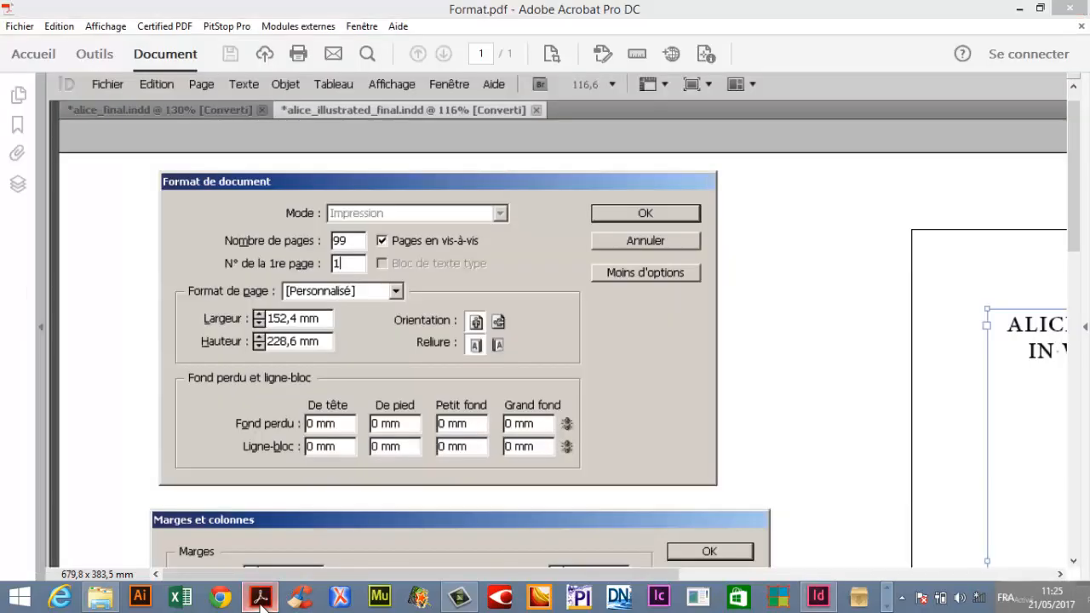
left_click(422, 245)
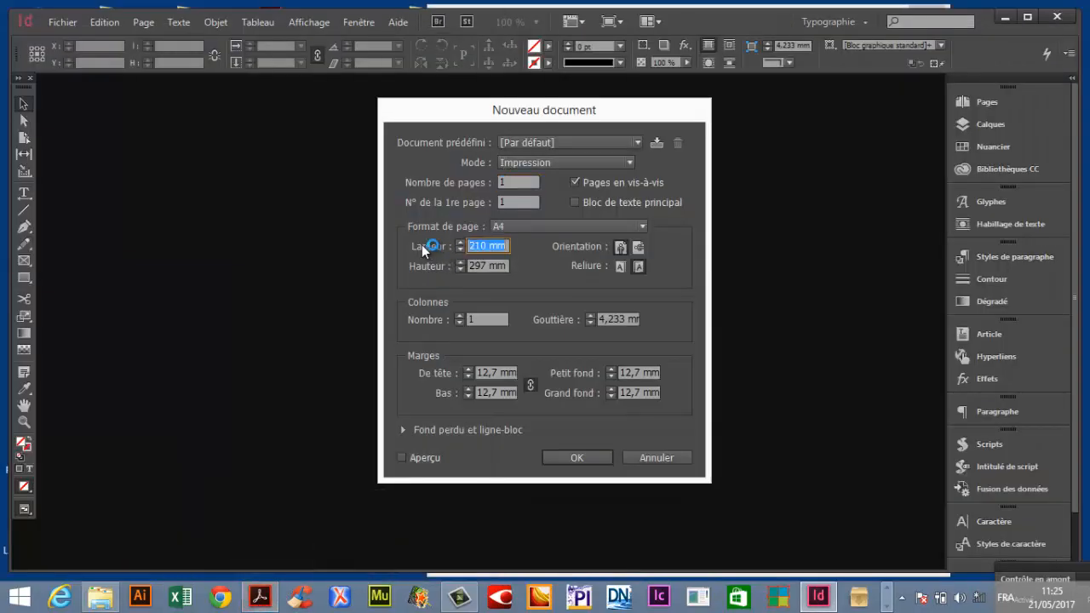
type("152.4")
key("Tab")
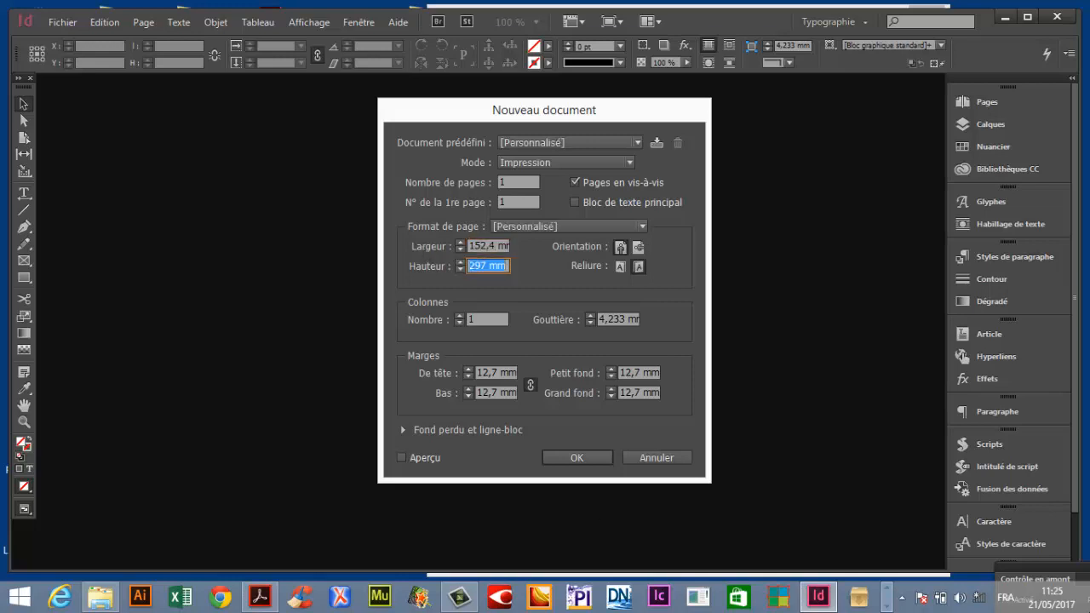
type("228.6")
key("Tab")
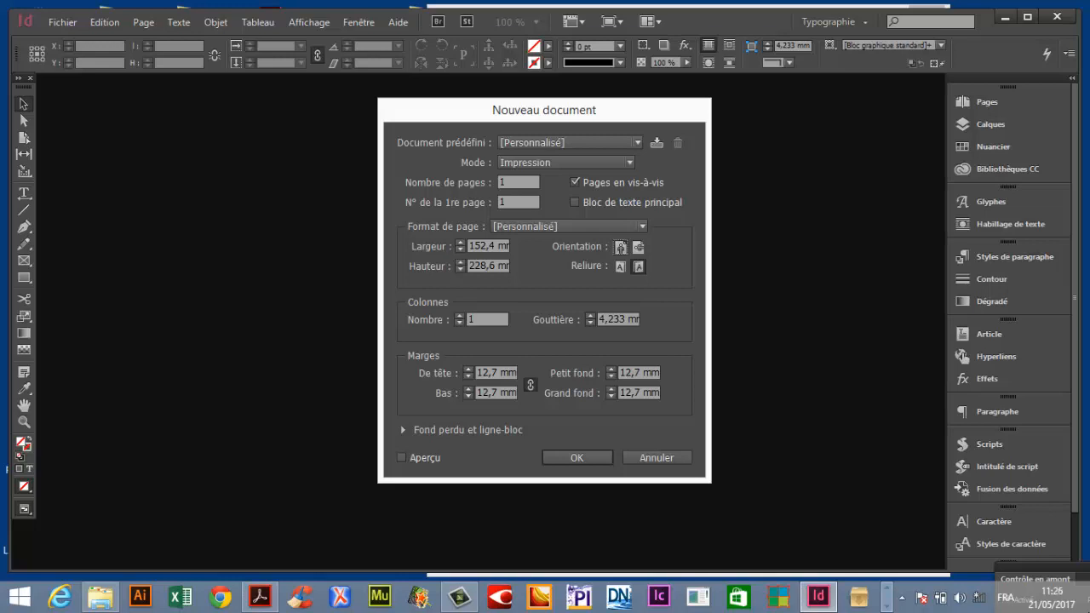
Consult the reference PDF and set the linked margins to 6p3.
left_click(260, 597)
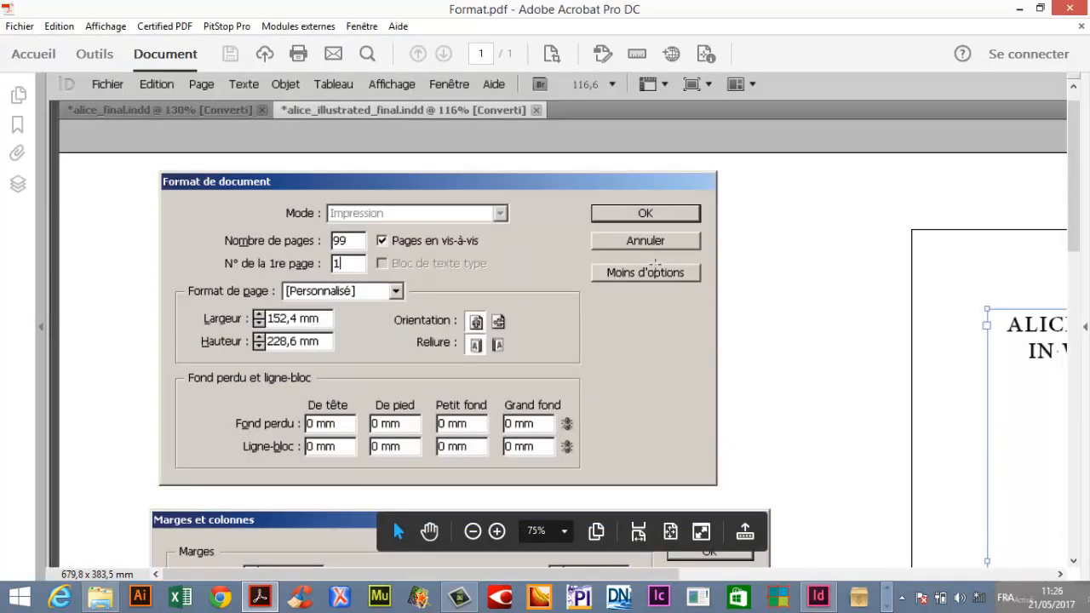
left_click(818, 597)
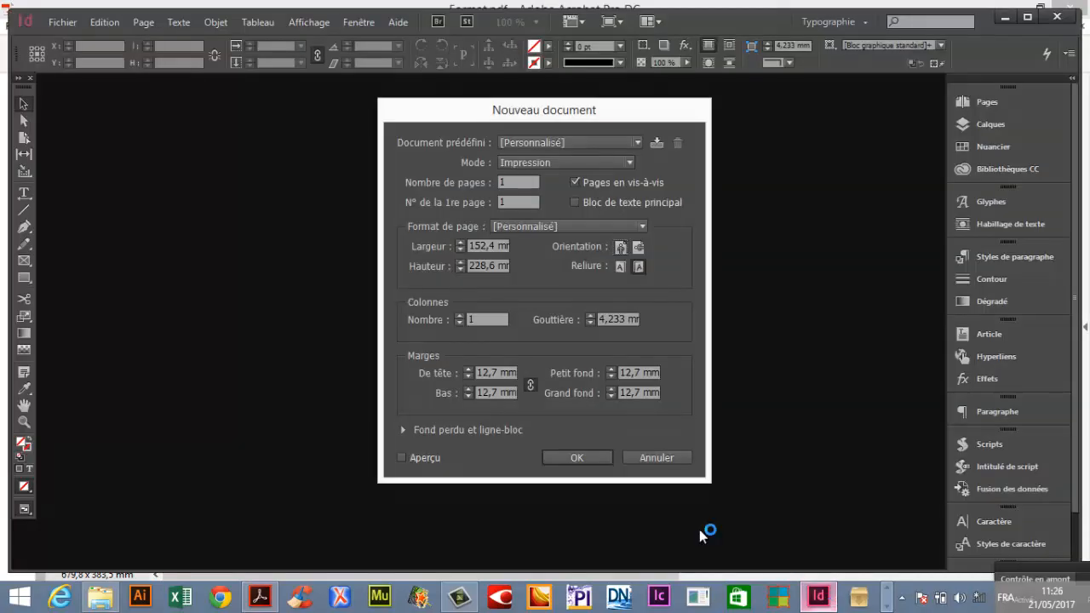
left_click(433, 377)
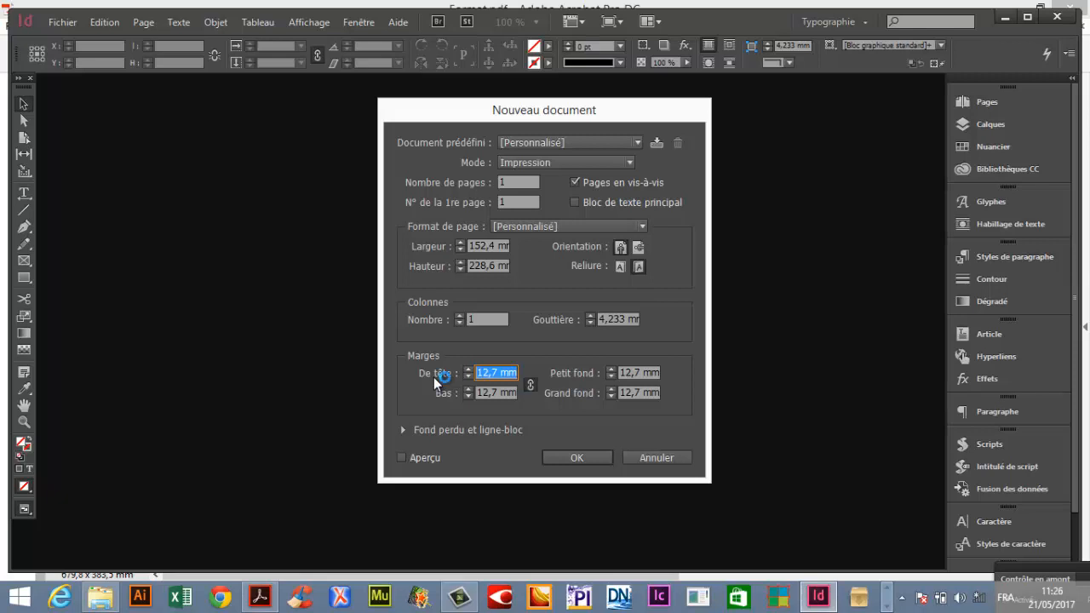
type("6p3")
key("Tab")
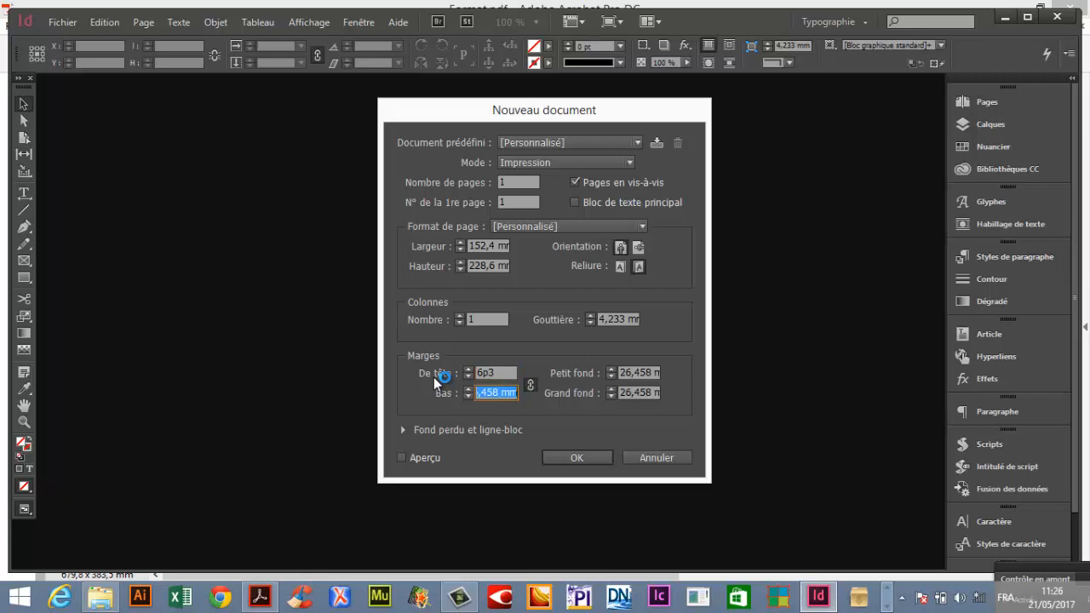
Unlink the margins and set the bottom margin to 8p4.
left_click(529, 385)
key("shift+Tab")
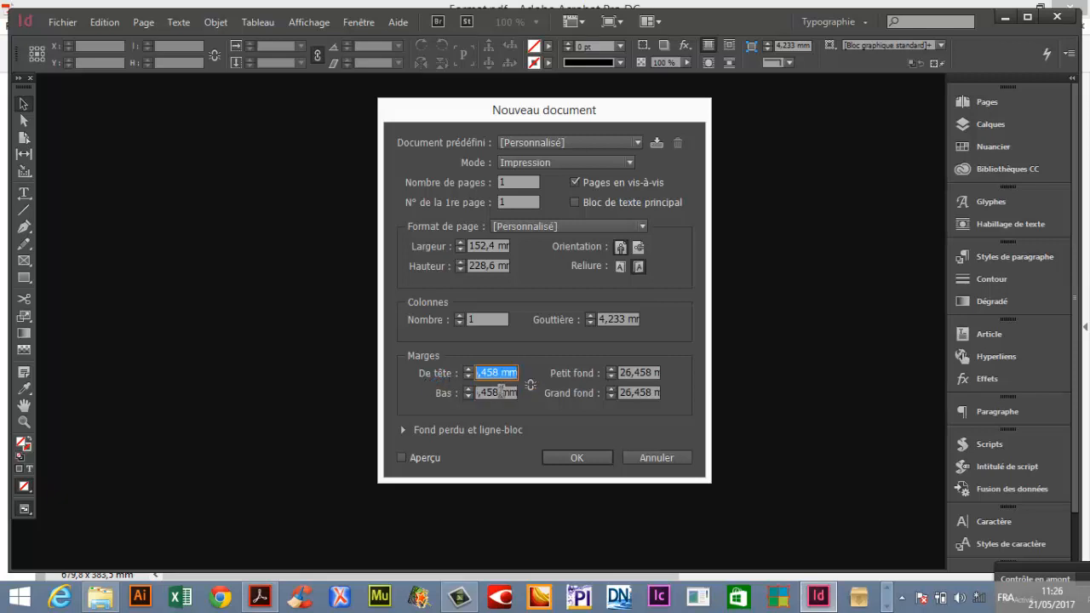
key("Tab")
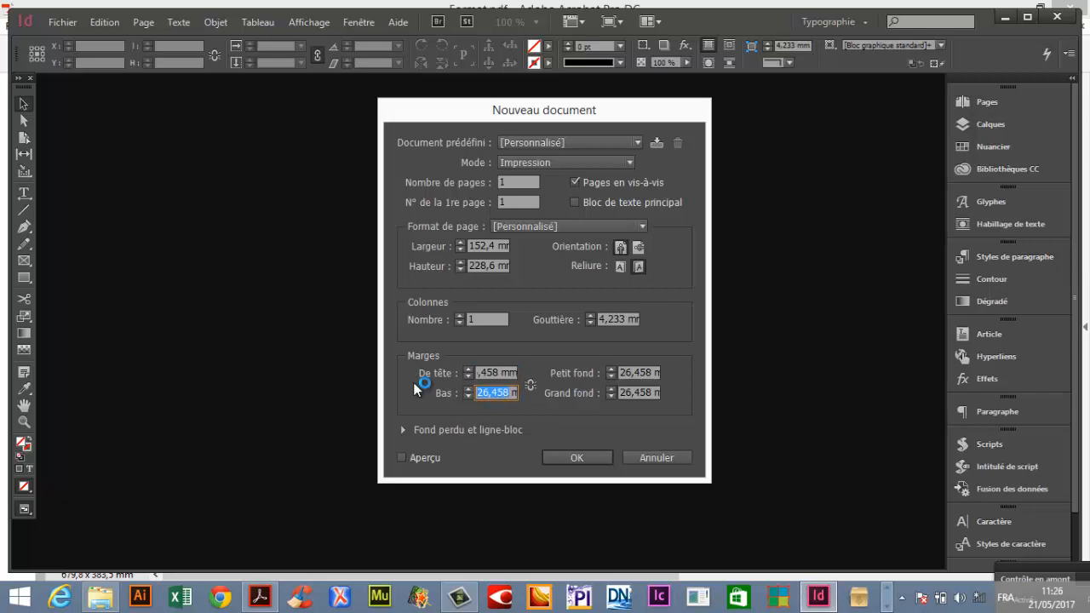
type("8p4 mm")
key("Tab")
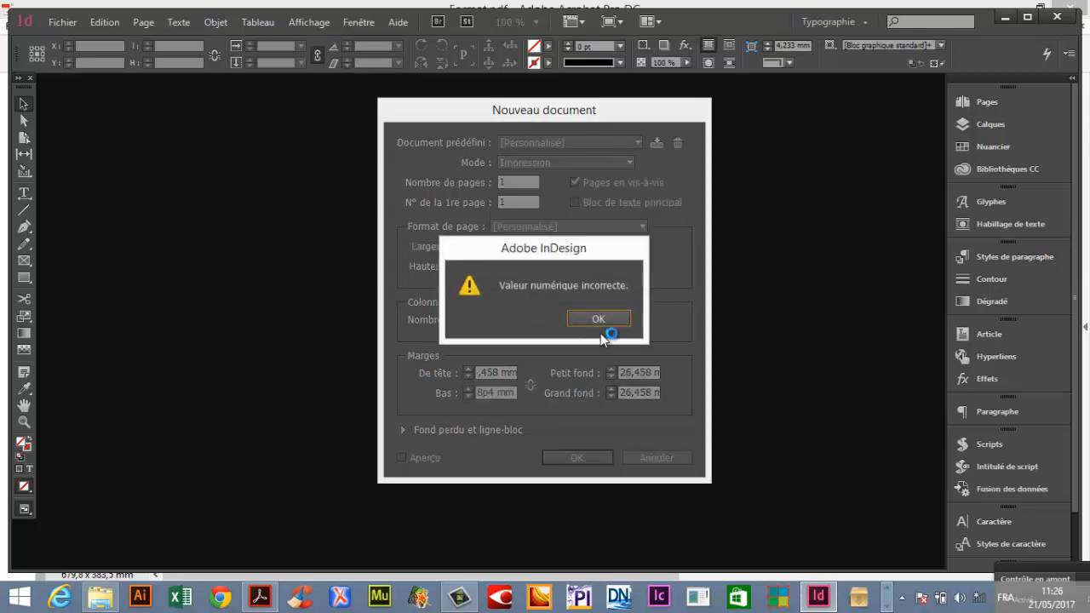
left_click(601, 330)
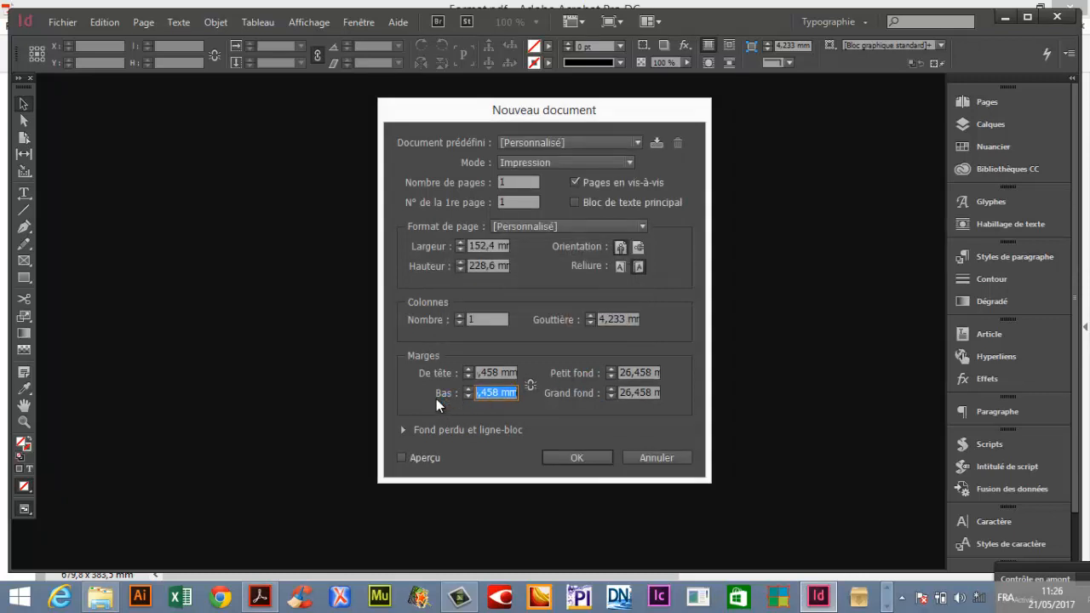
type("8p4")
key("Tab")
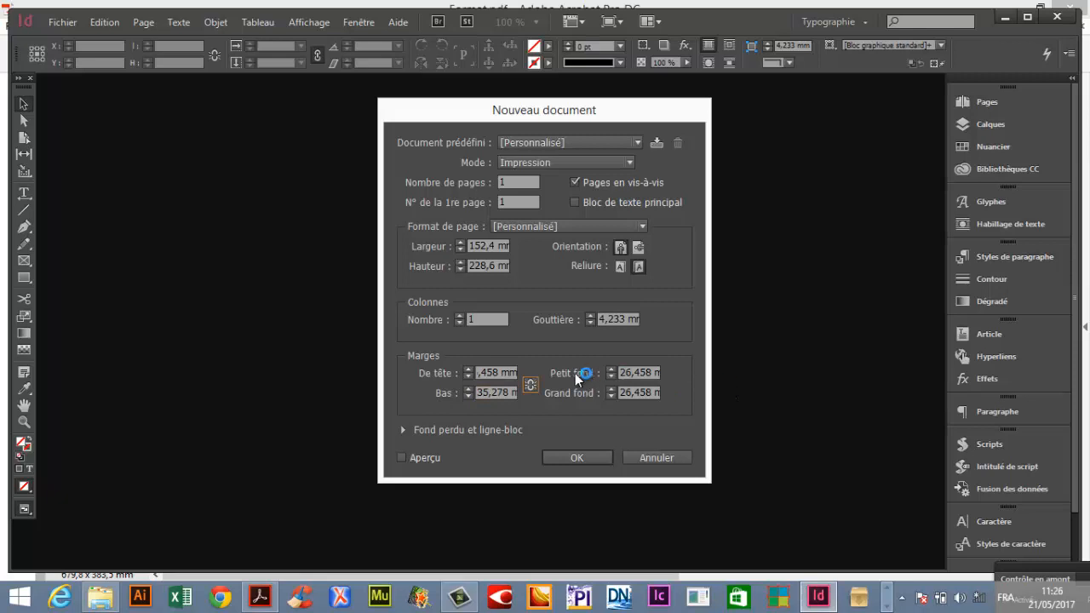
Set the inside margin to 6p and the outside margin to 7p, then create the document.
key("Tab")
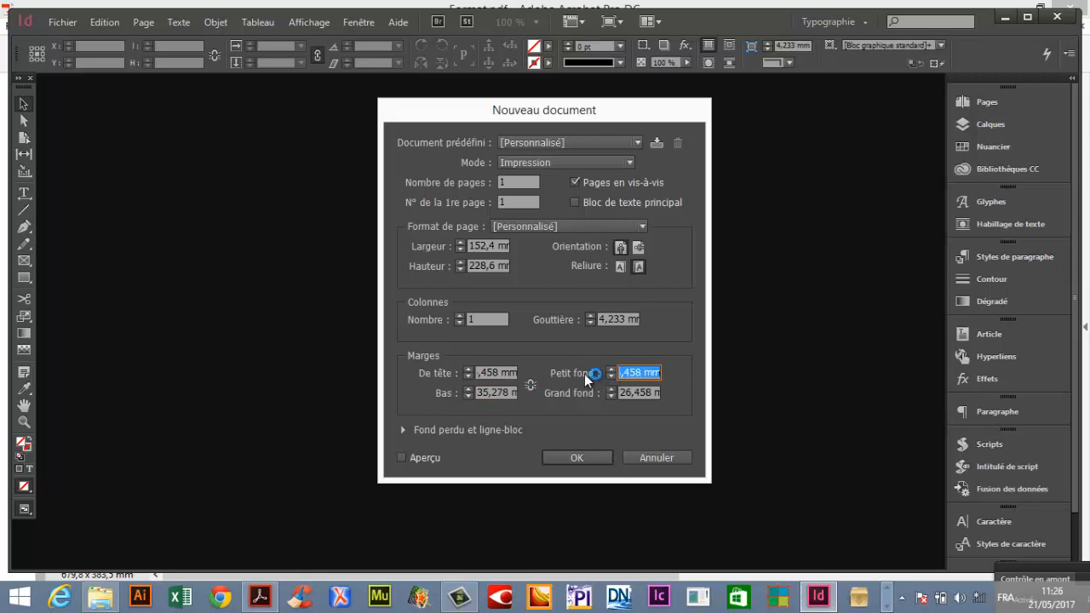
type("6p")
key("Tab")
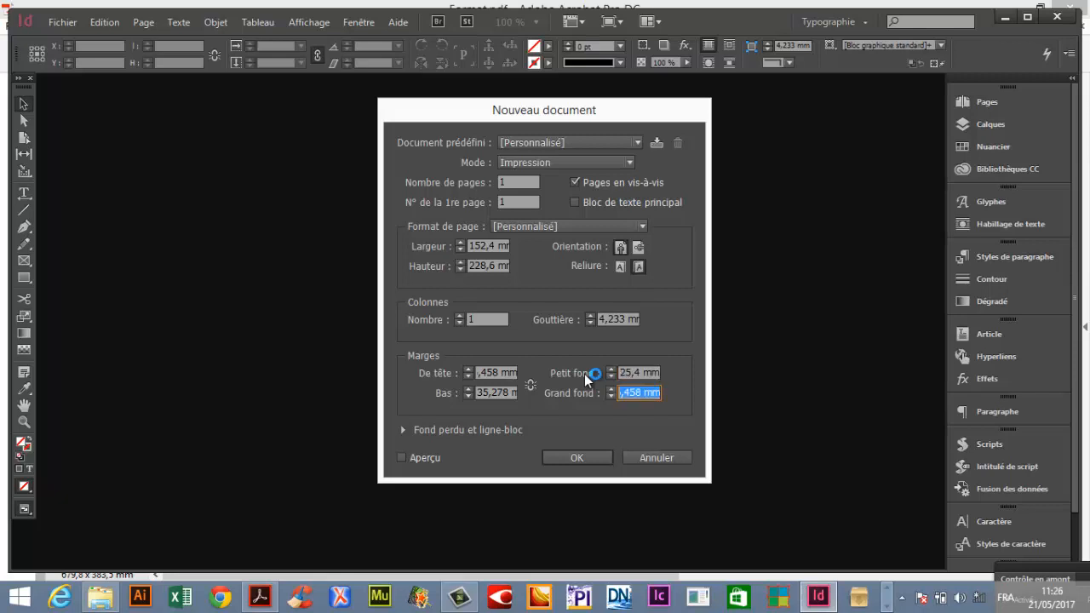
type("7p0")
key("Tab")
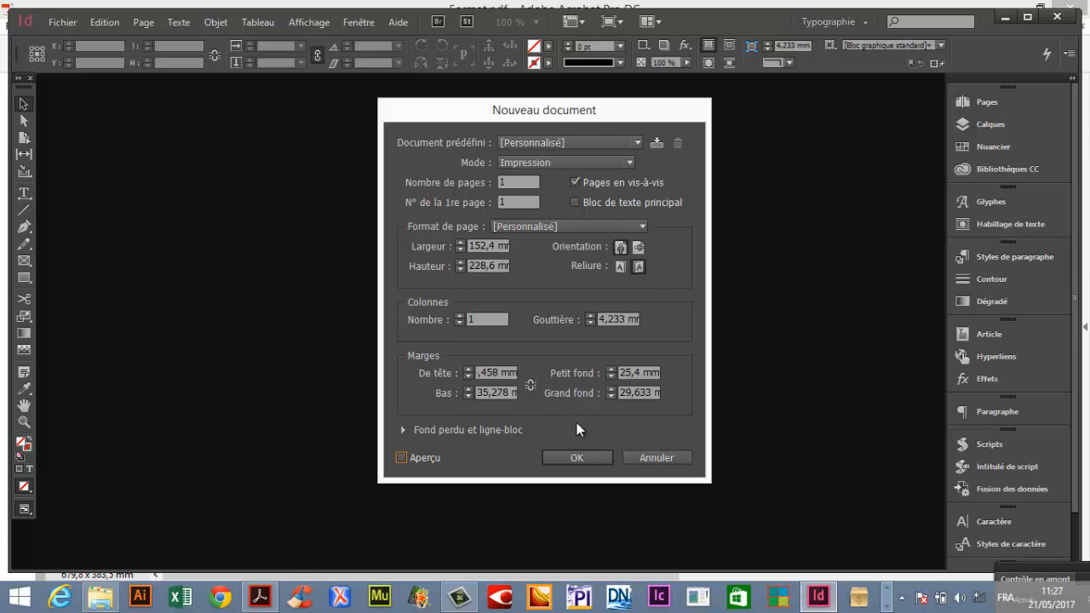
left_click(587, 461)
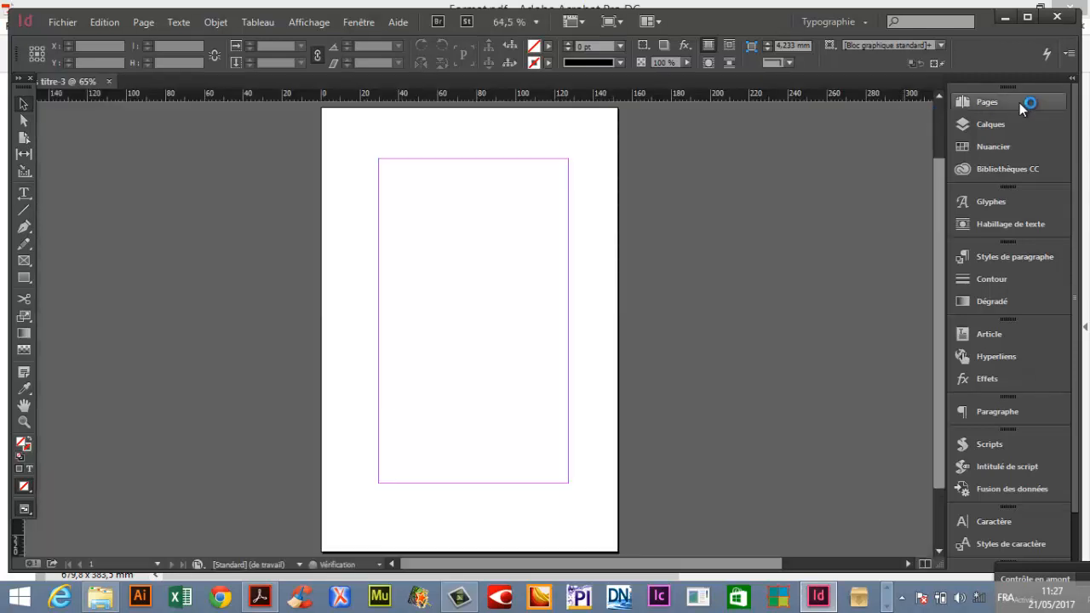
Open the A-Gabarit master spread and draw a small text frame below the left page's margin.
left_click(1019, 102)
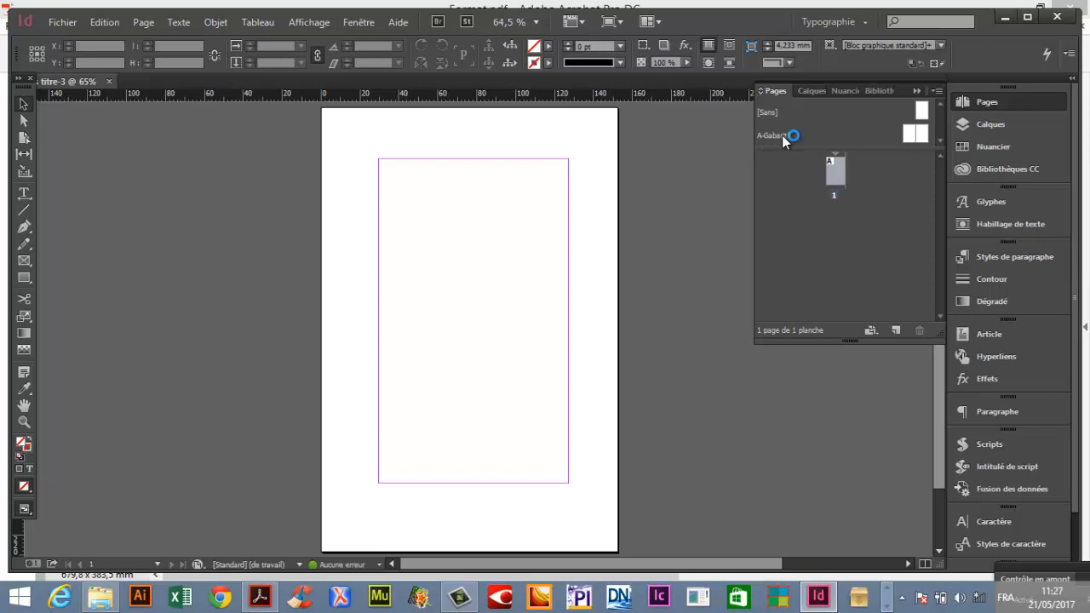
left_click(777, 134)
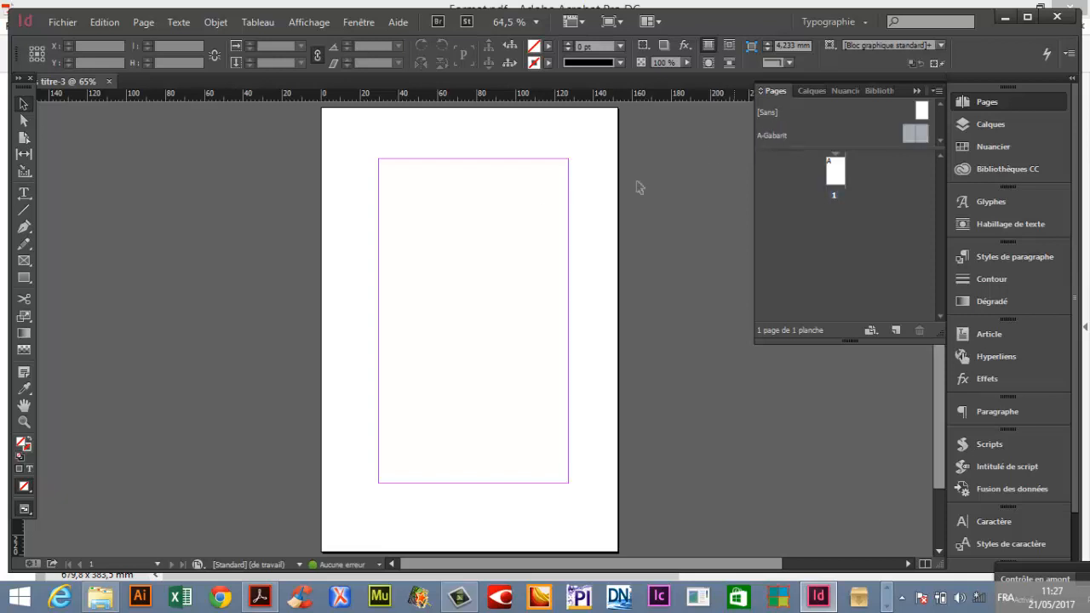
double_click(773, 134)
left_click_drag(24, 193, 80, 228)
left_click_drag(304, 506, 331, 528)
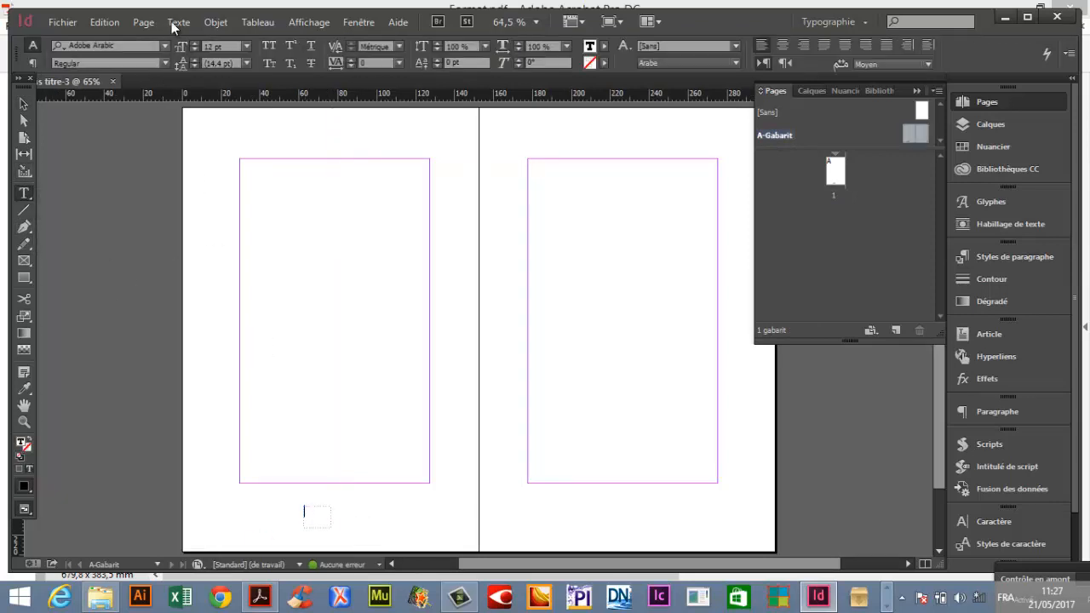
Insert the current page number marker into the footer text frame on the master's left page.
left_click(177, 22)
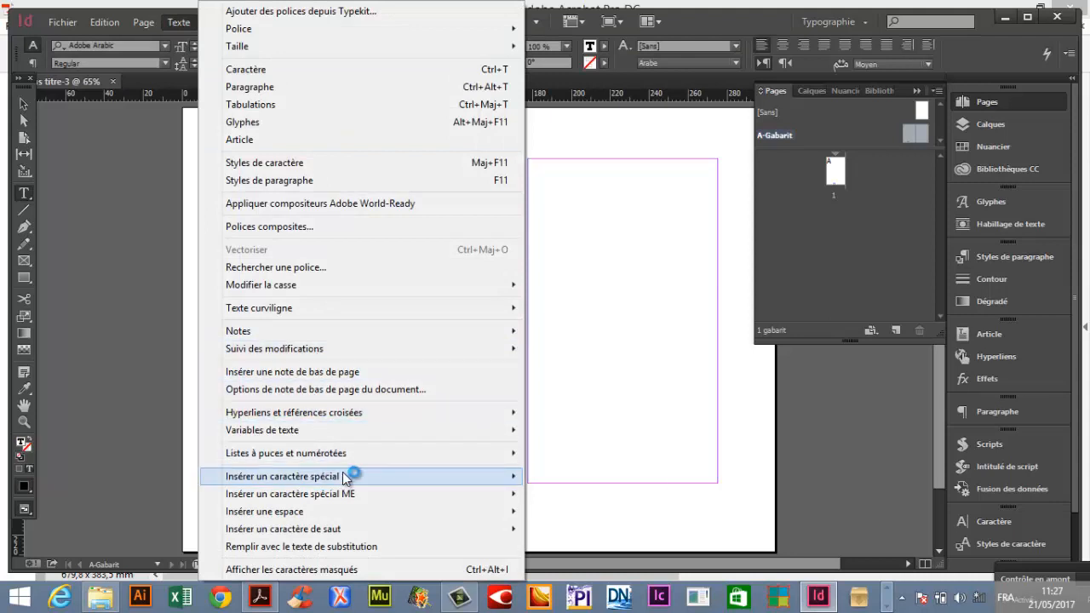
mouse_move(358, 475)
left_click(668, 494)
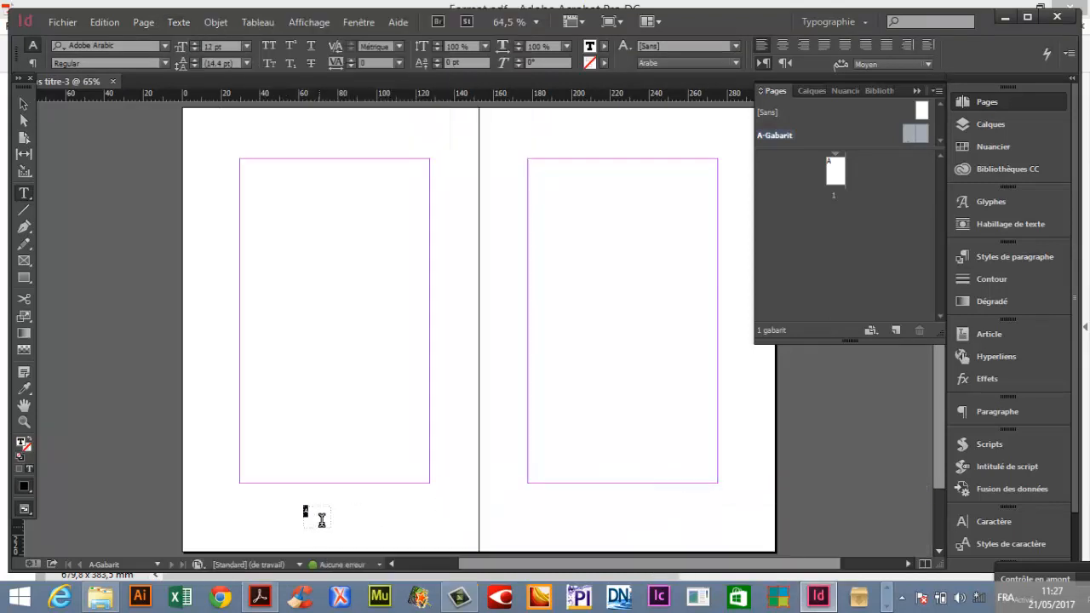
Set the page number's font size to 24 pt.
left_click(246, 47)
left_click(228, 209)
left_click(32, 63)
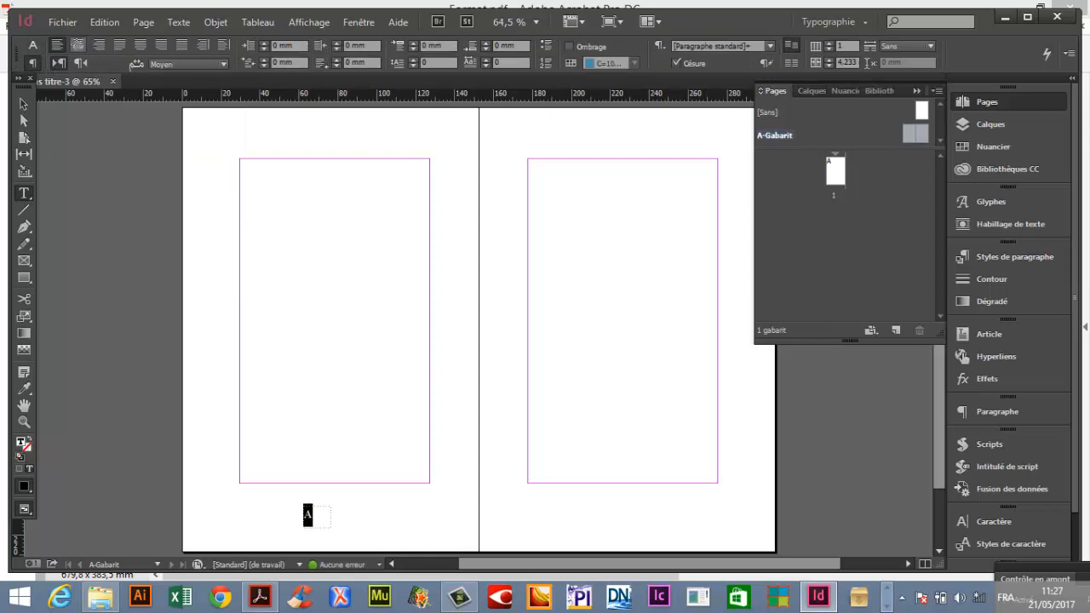
Duplicate the page number frame onto the master's right page at the same height.
left_click(24, 103)
left_click(366, 546)
left_click_drag(316, 516, 338, 528)
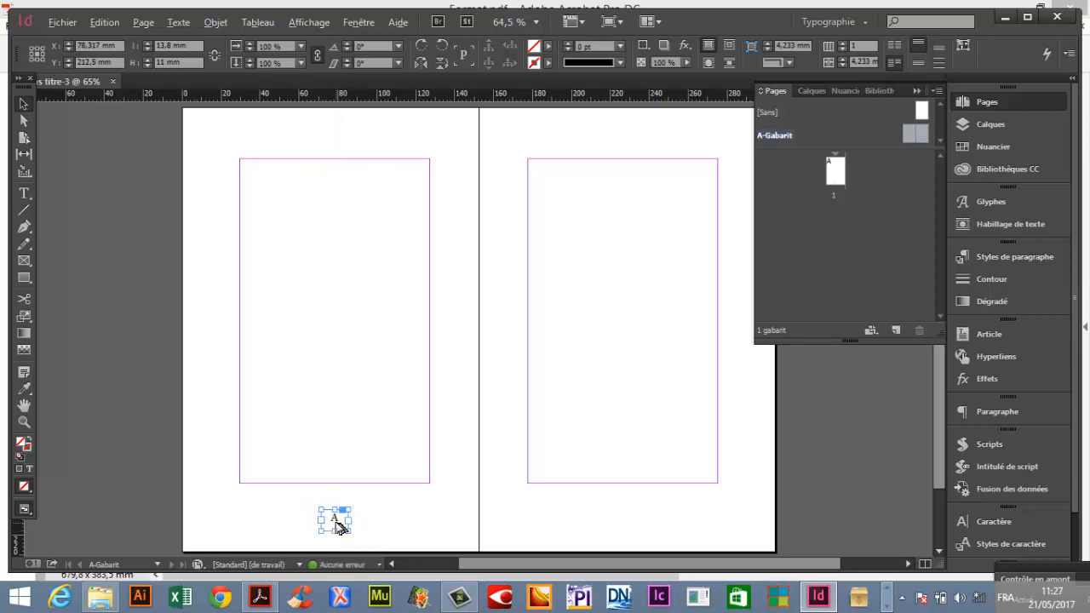
left_click_drag(339, 526, 631, 520)
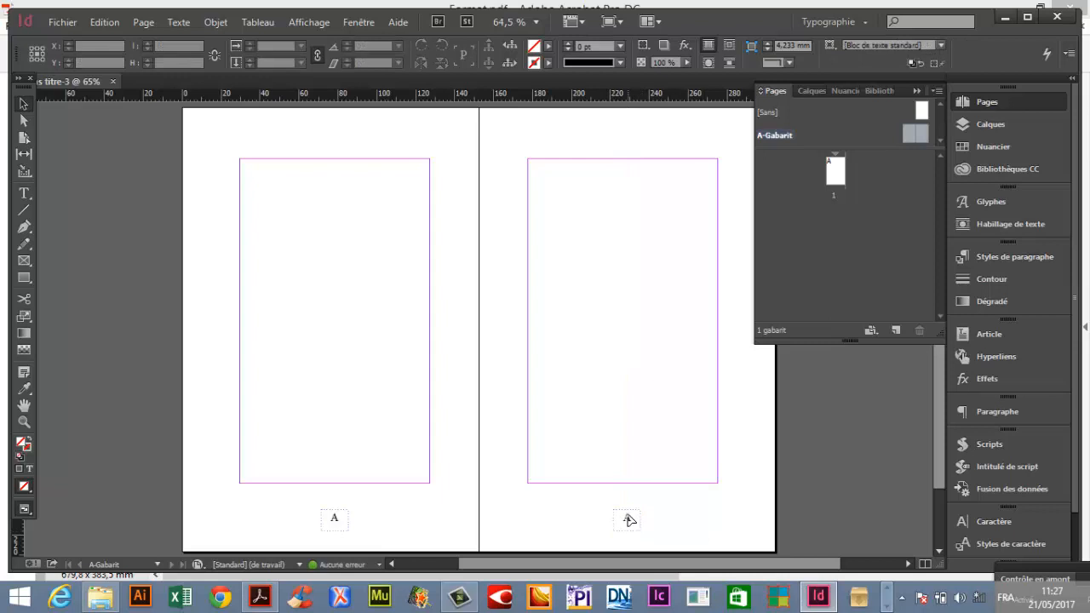
Select both page number frames and set their language to Français.
left_click(332, 520, "shift")
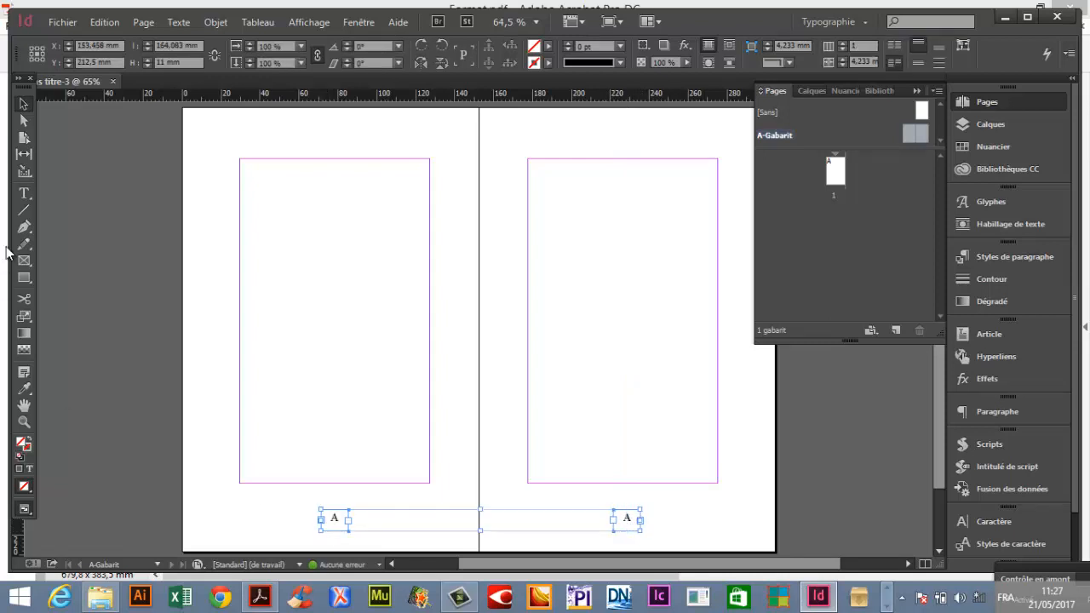
left_click(25, 194)
left_click(33, 45)
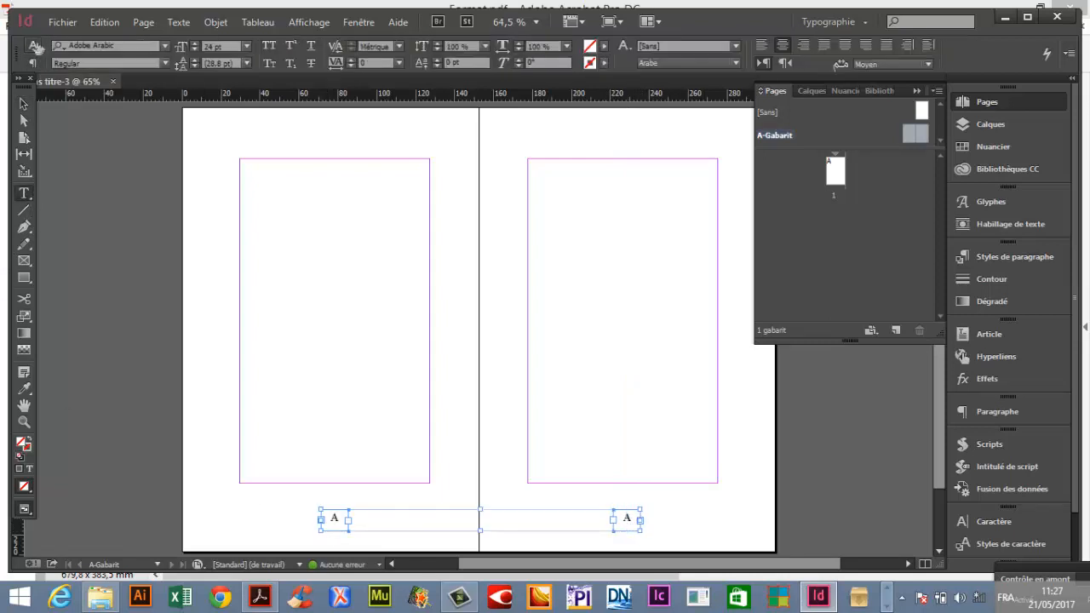
left_click(699, 64)
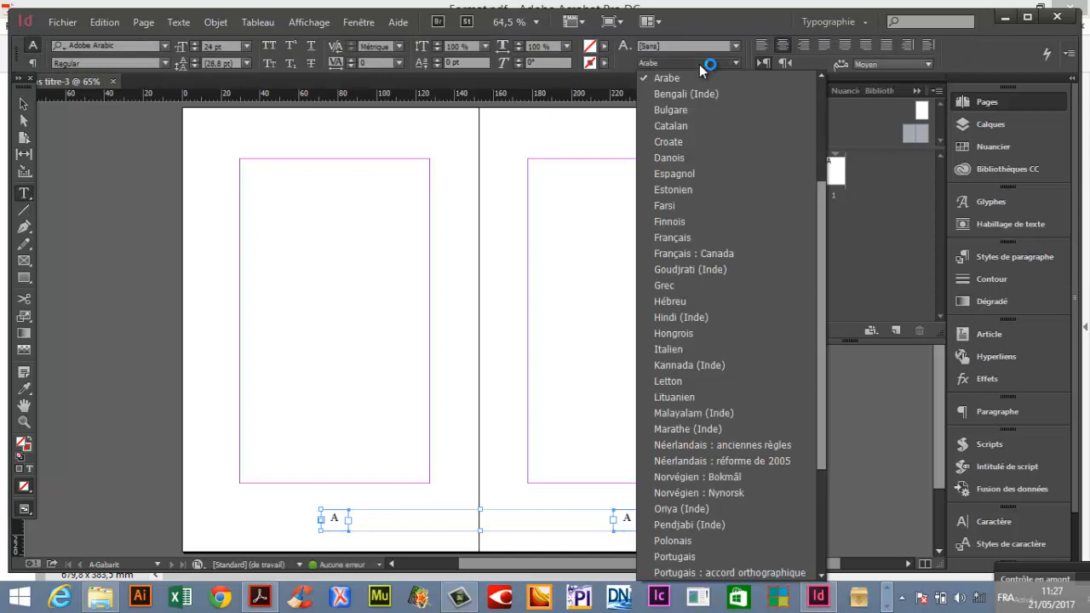
left_click(725, 243)
left_click(23, 104)
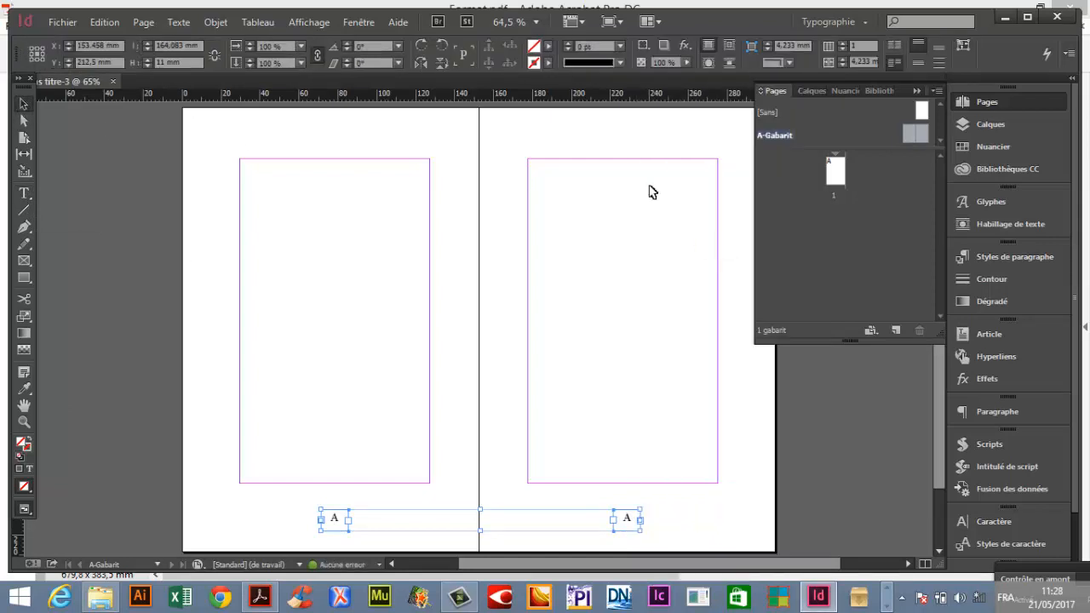
Go to page 1 and review the document format settings.
double_click(844, 174)
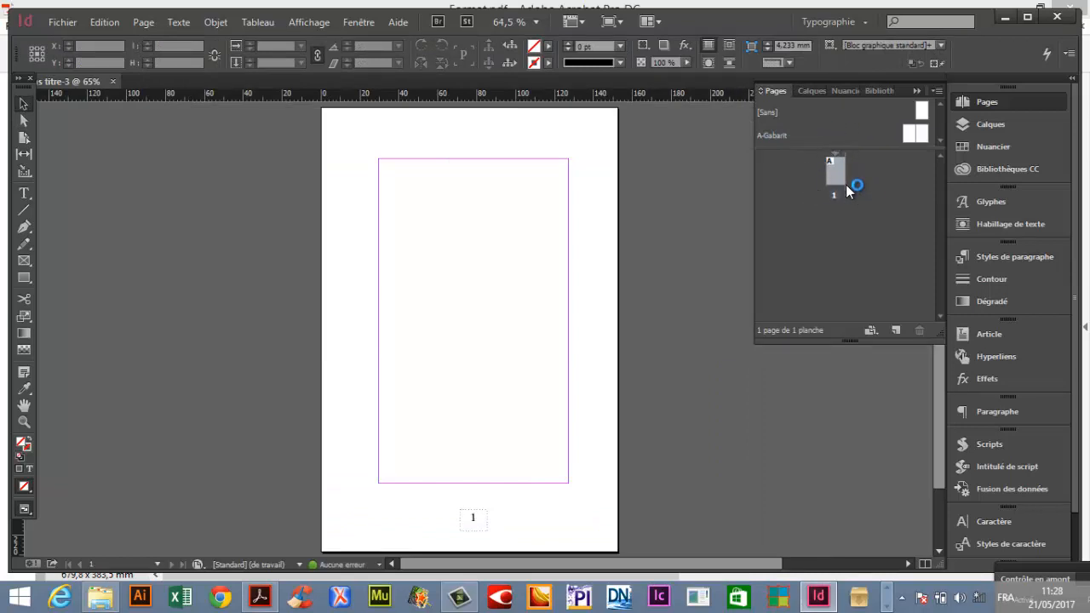
left_click(74, 21)
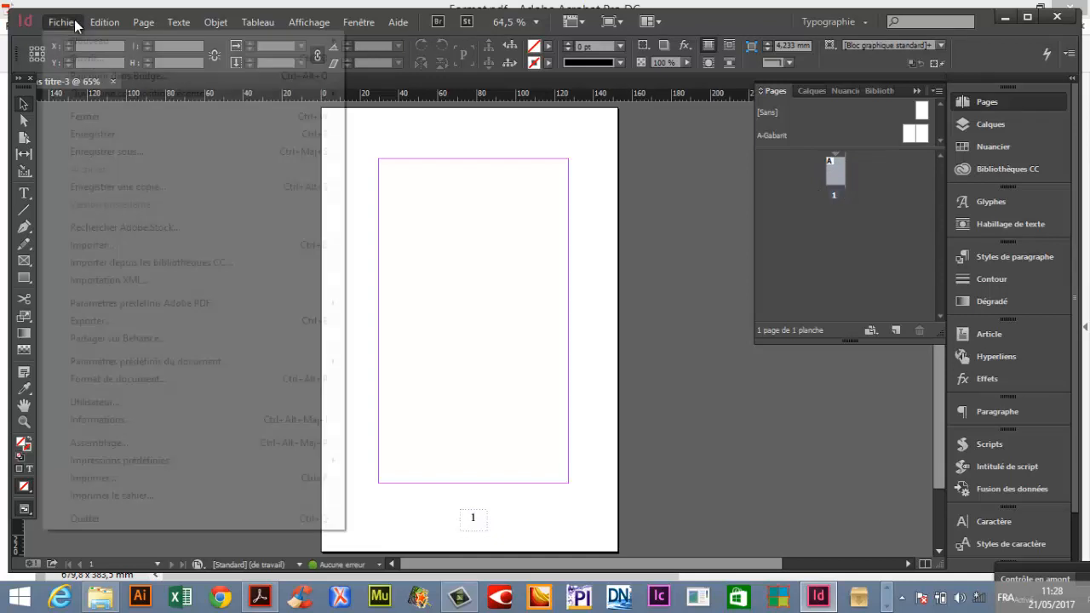
left_click(140, 379)
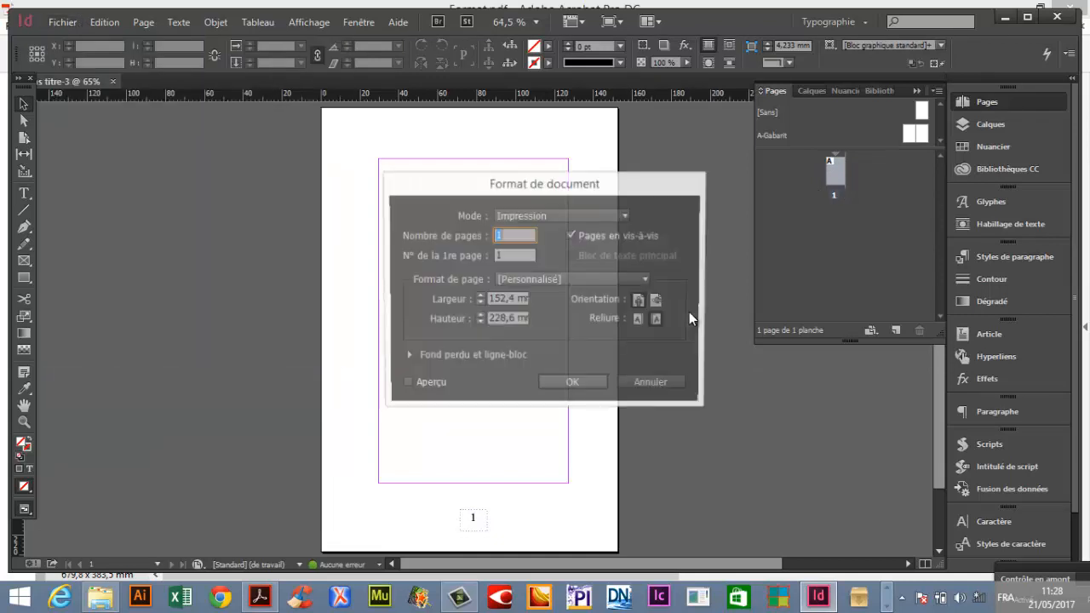
left_click(594, 385)
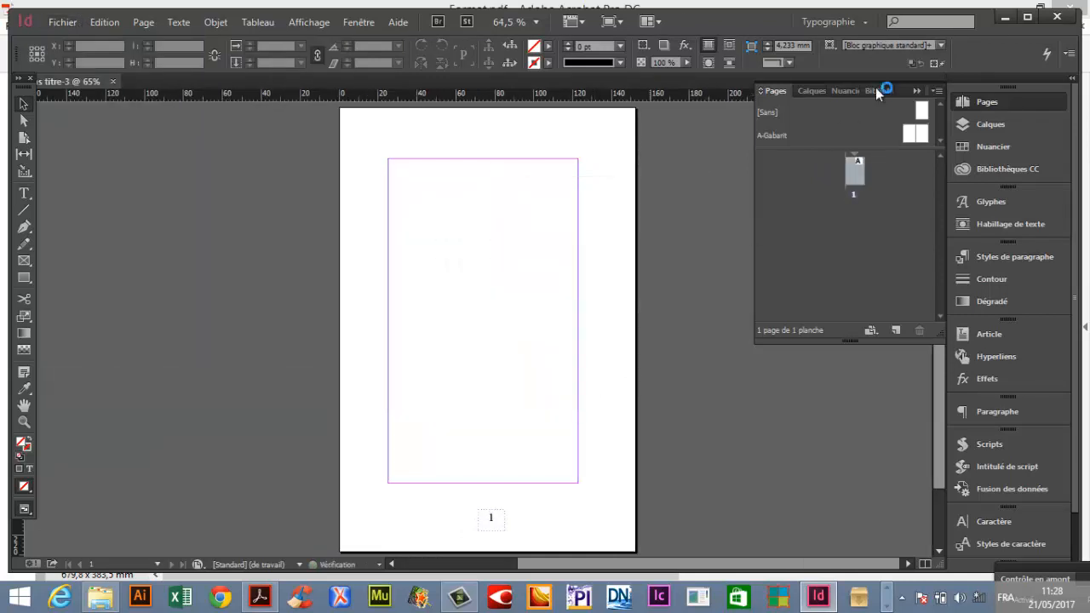
double_click(854, 179)
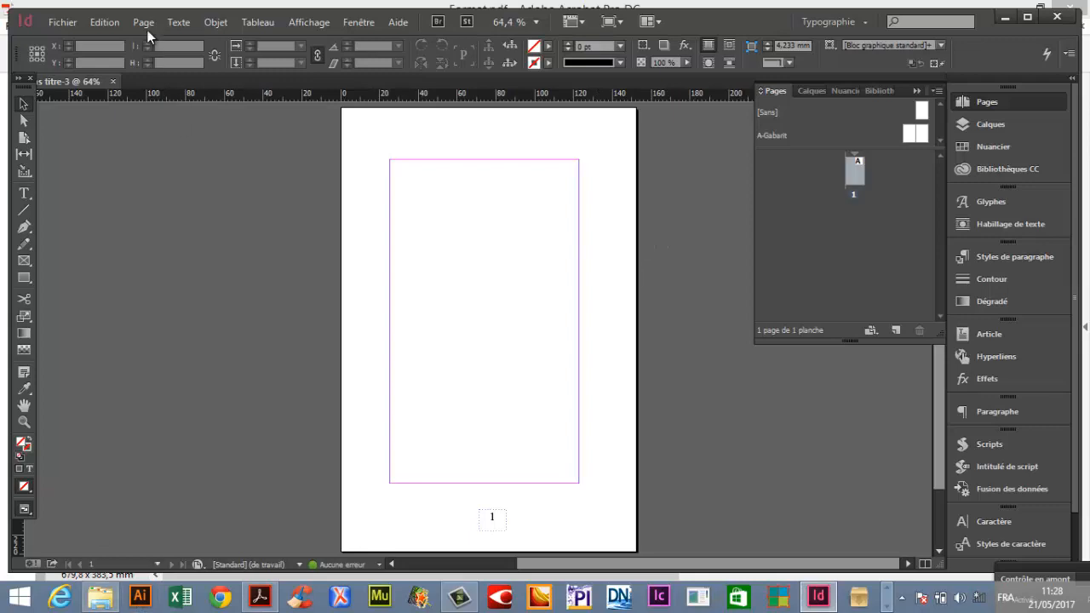
Try to import ALICE.rtf from the A Faire folder on the desktop.
left_click(67, 22)
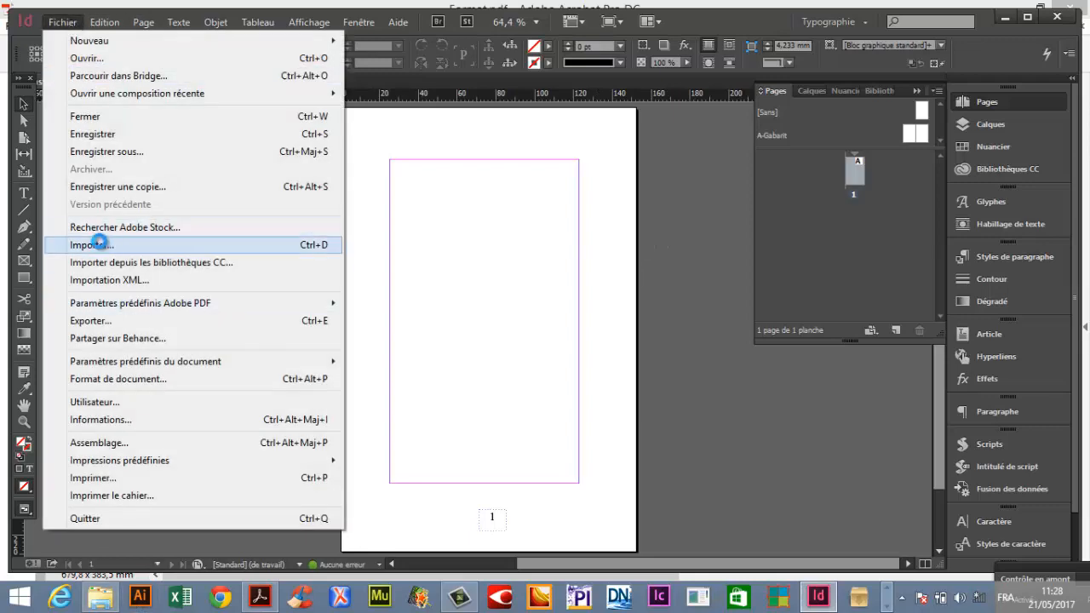
left_click(94, 244)
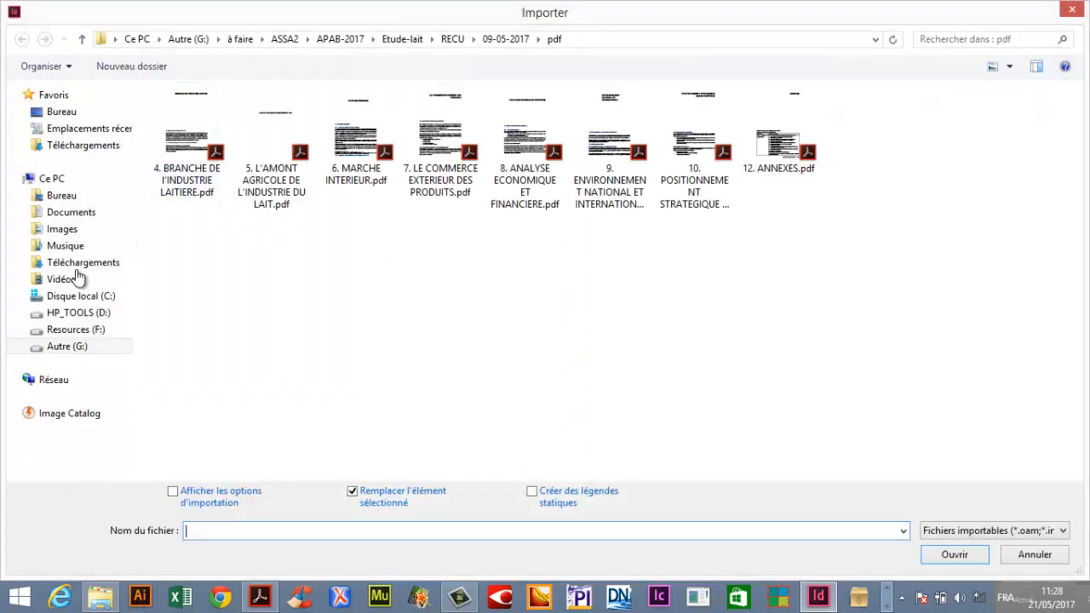
left_click(63, 196)
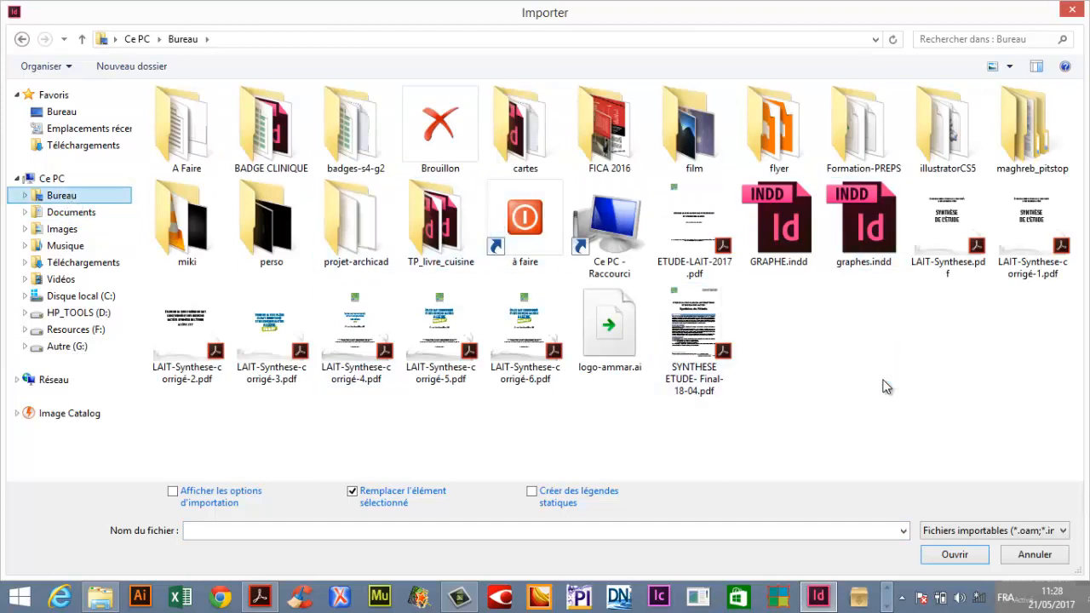
double_click(183, 128)
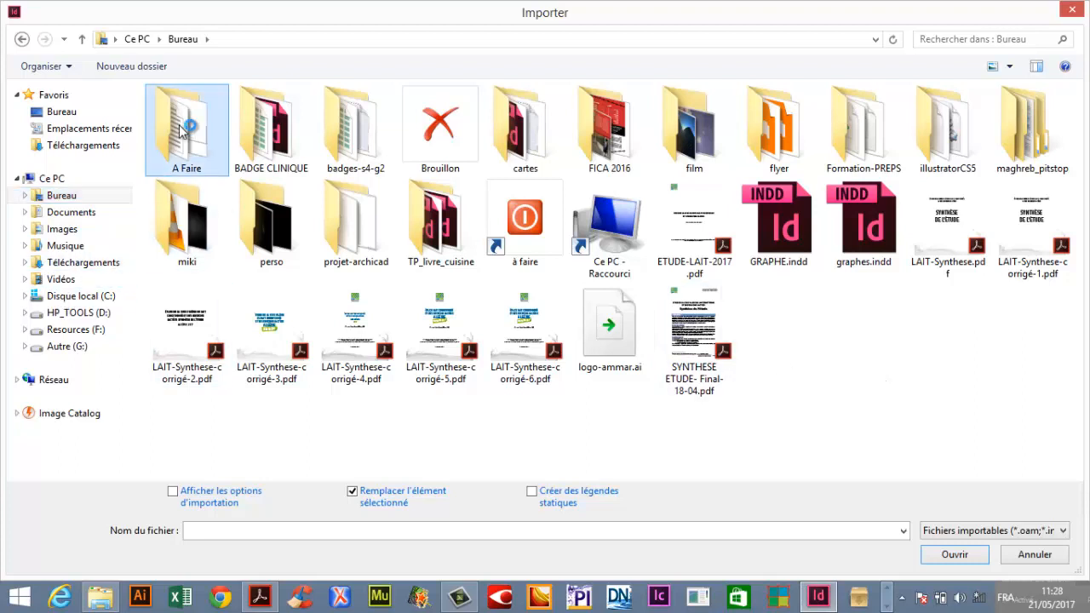
left_click(178, 146)
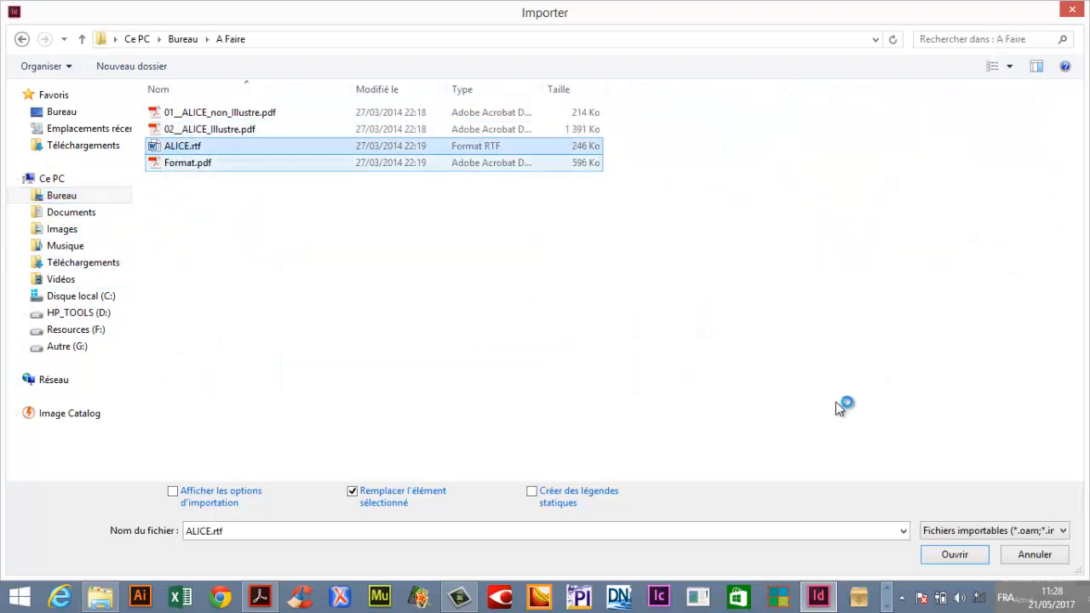
left_click(963, 560)
left_click(671, 318)
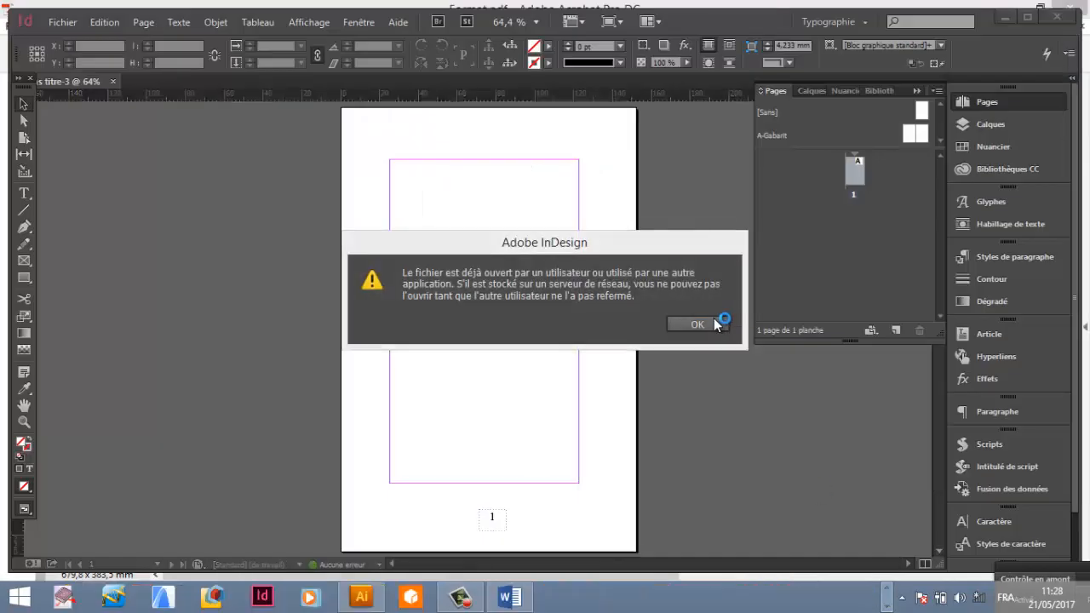
left_click(712, 320)
Close the Word window that has the text file open.
left_click(888, 605)
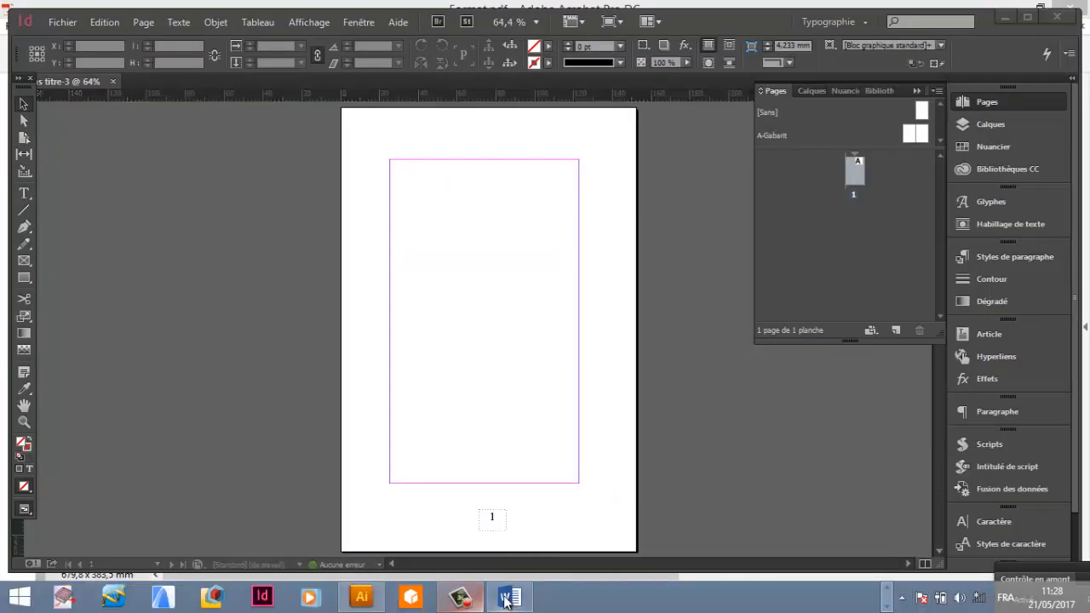
right_click(503, 600)
left_click(424, 552)
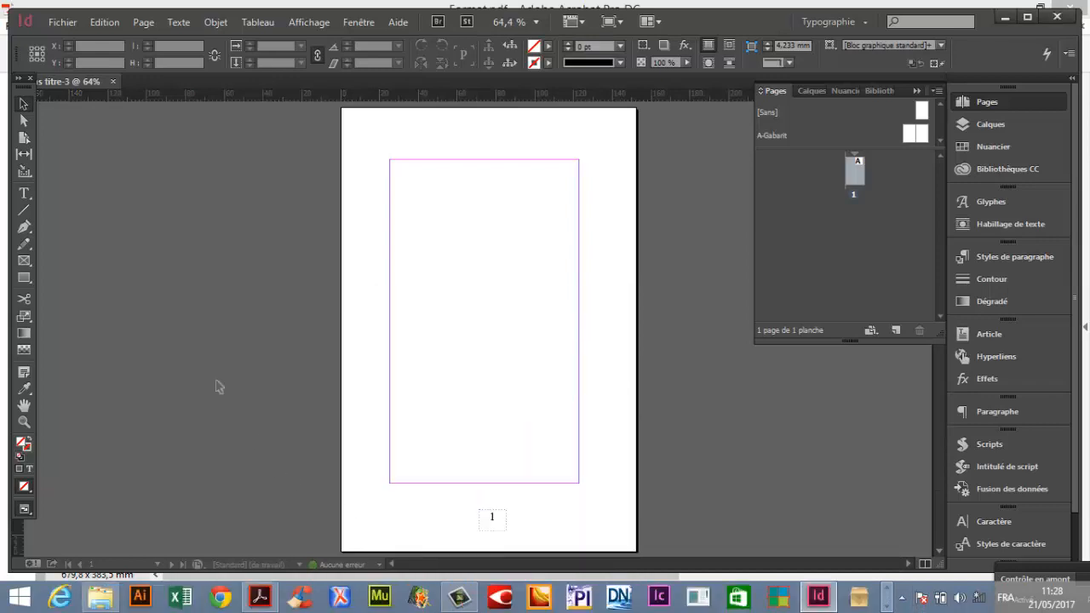
Import ALICE.rtf and place it at the top-left margin corner of page 1, flowing it across the pages.
key("ctrl+d")
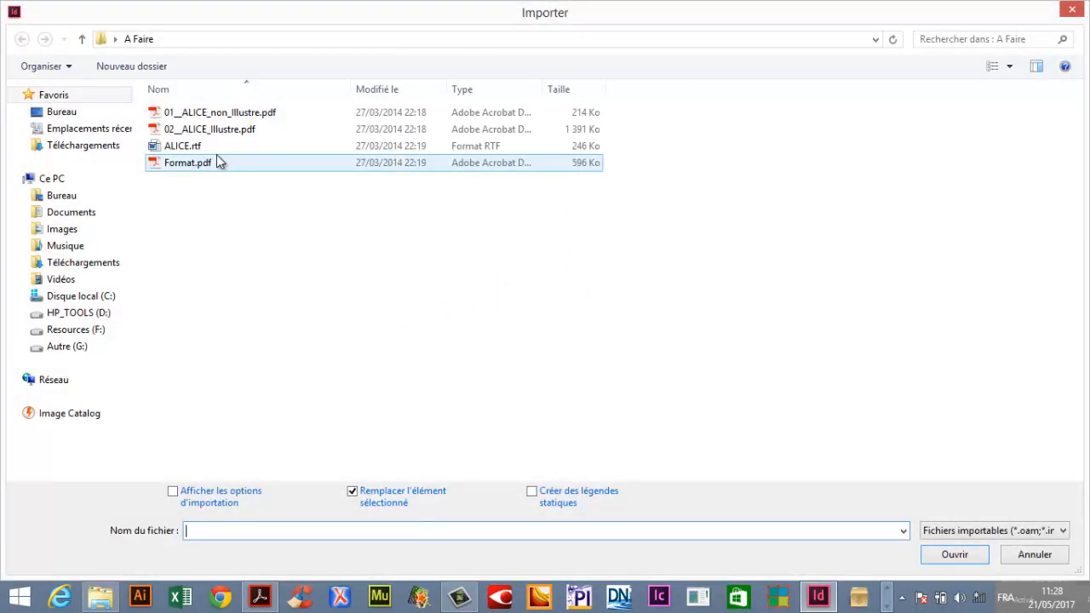
double_click(202, 145)
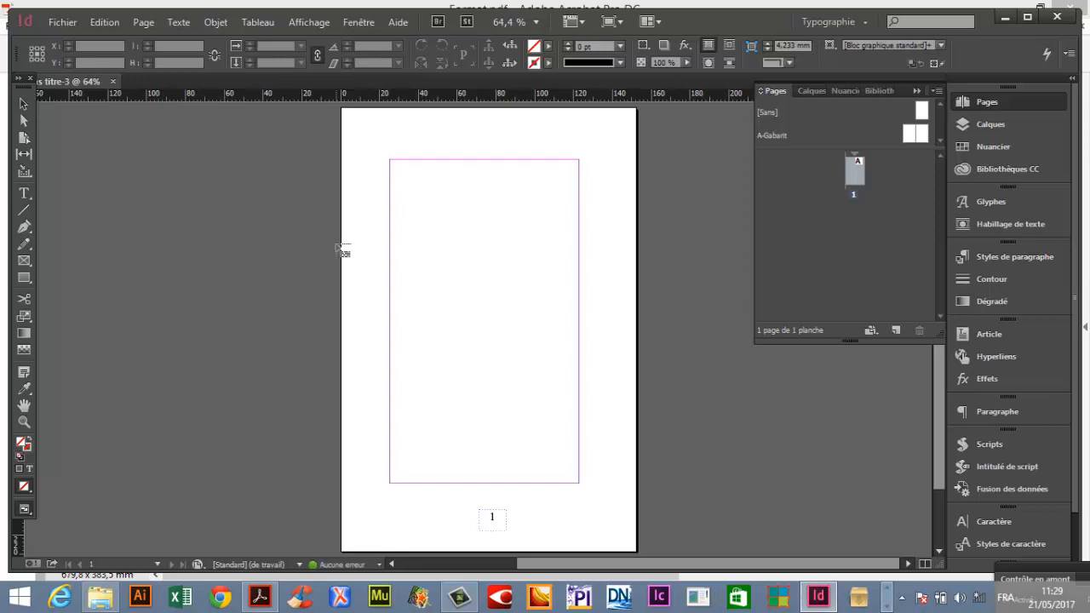
left_click(389, 160)
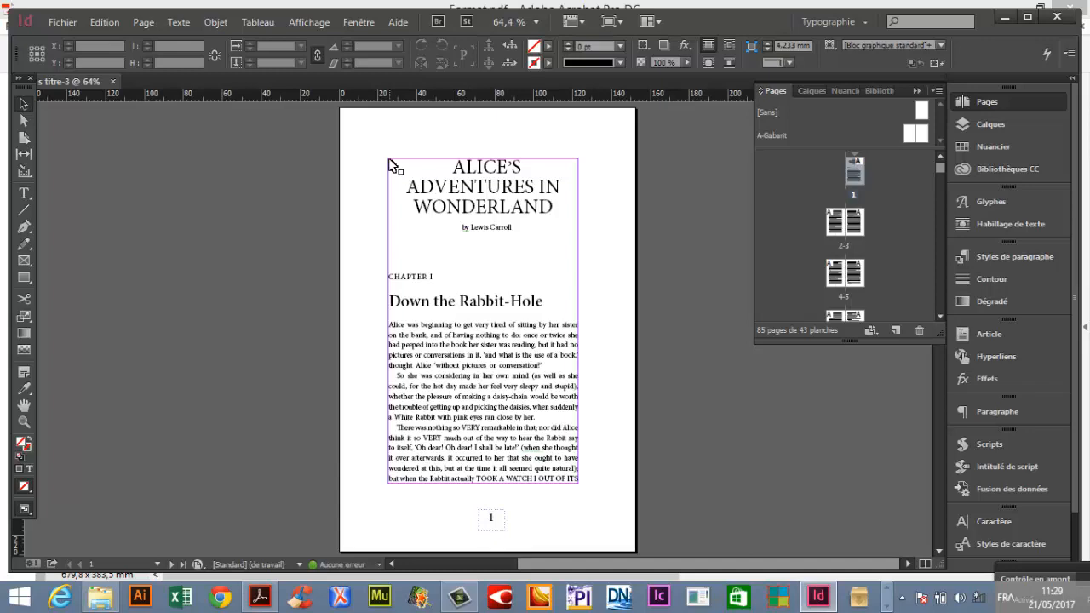
Preview the flowed text across the first spreads in full-screen preview mode.
key("Tab")
key("w")
key("w")
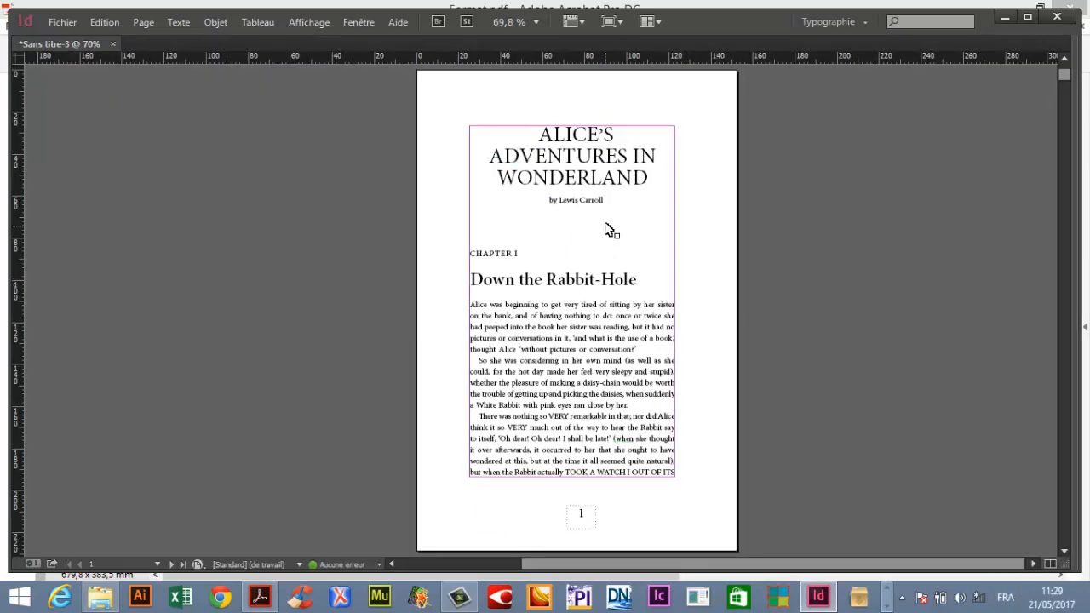
scroll(609, 228, "down", 10)
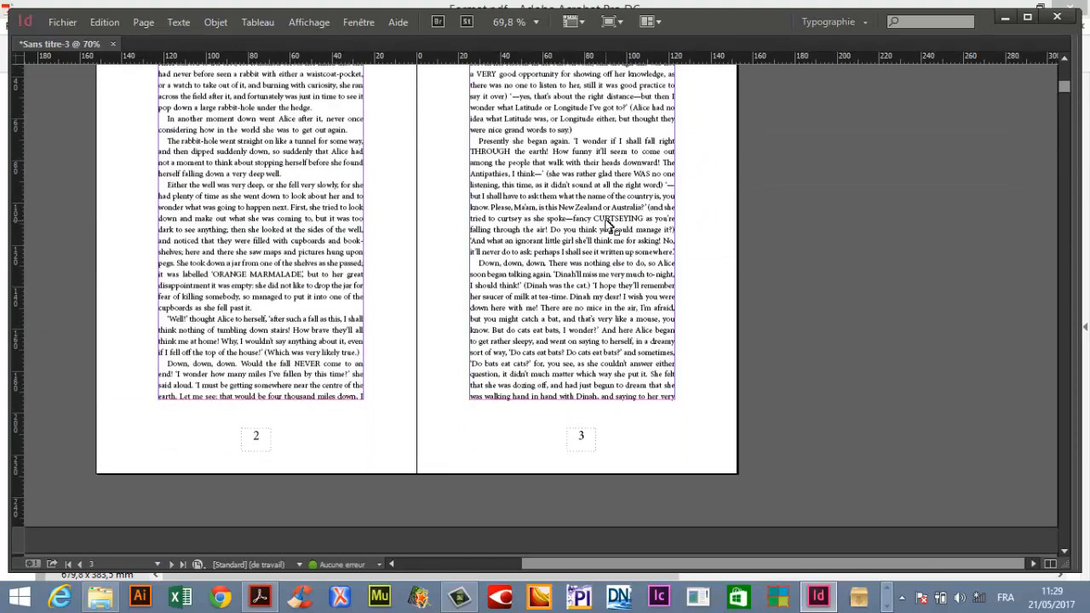
scroll(609, 228, "down", 10)
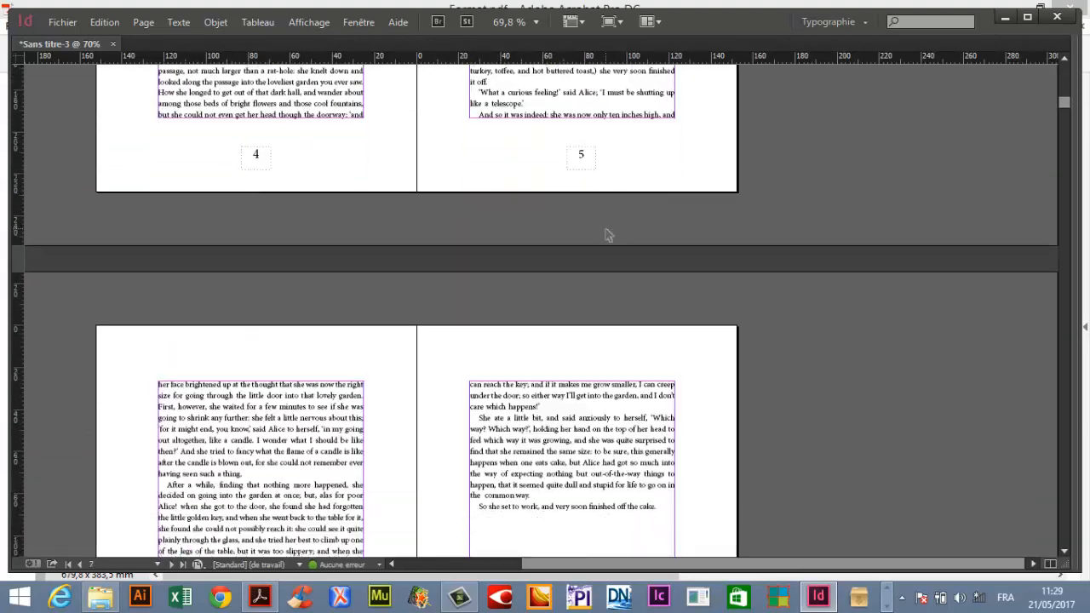
scroll(616, 245, "down", 8)
scroll(618, 255, "up", 8)
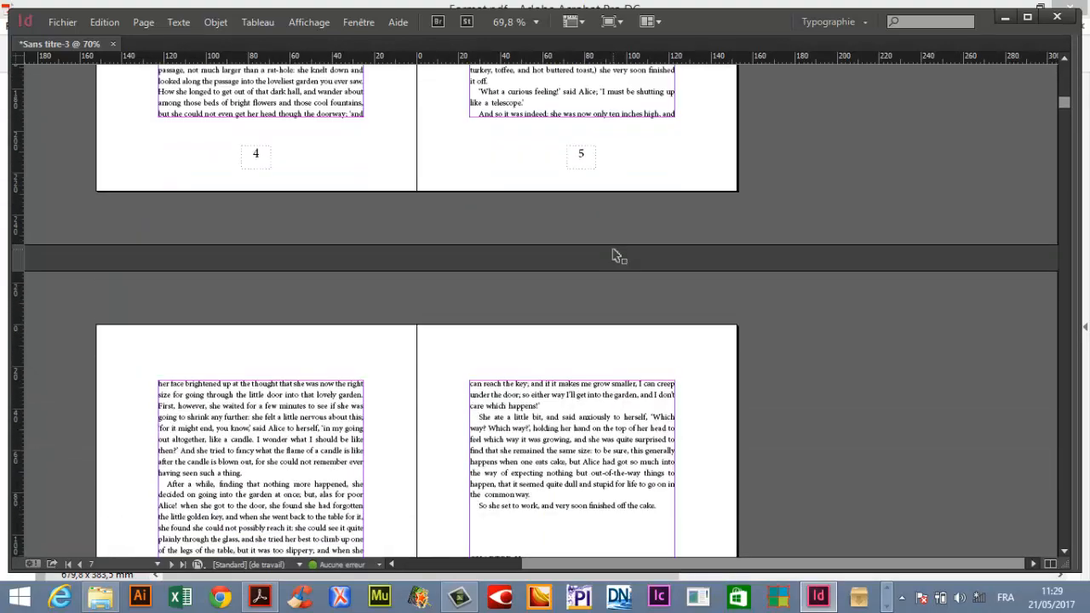
scroll(618, 255, "up", 15)
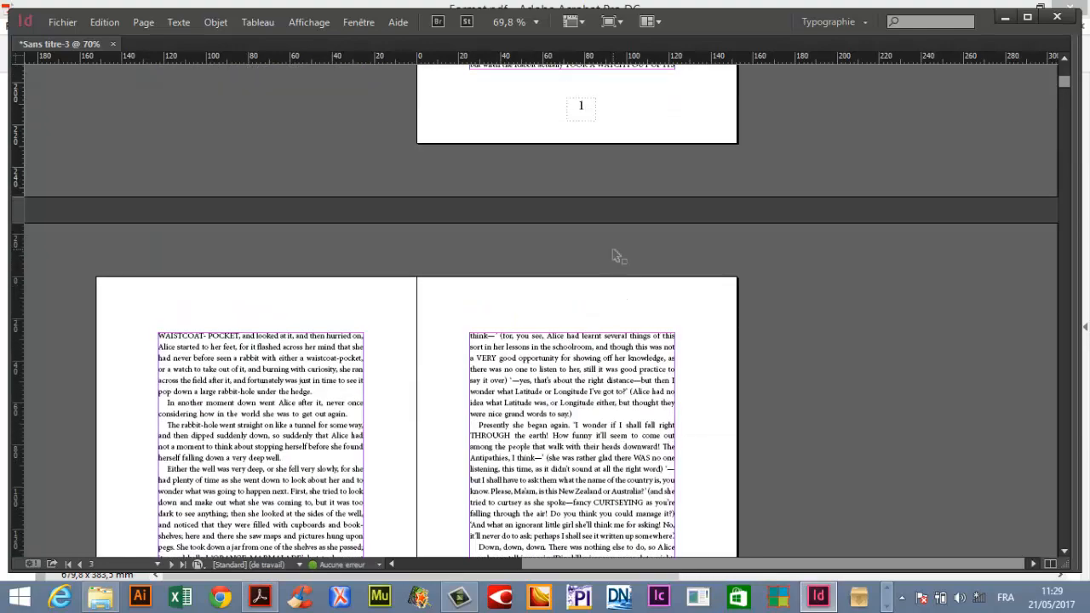
scroll(613, 254, "up", 5)
key("w")
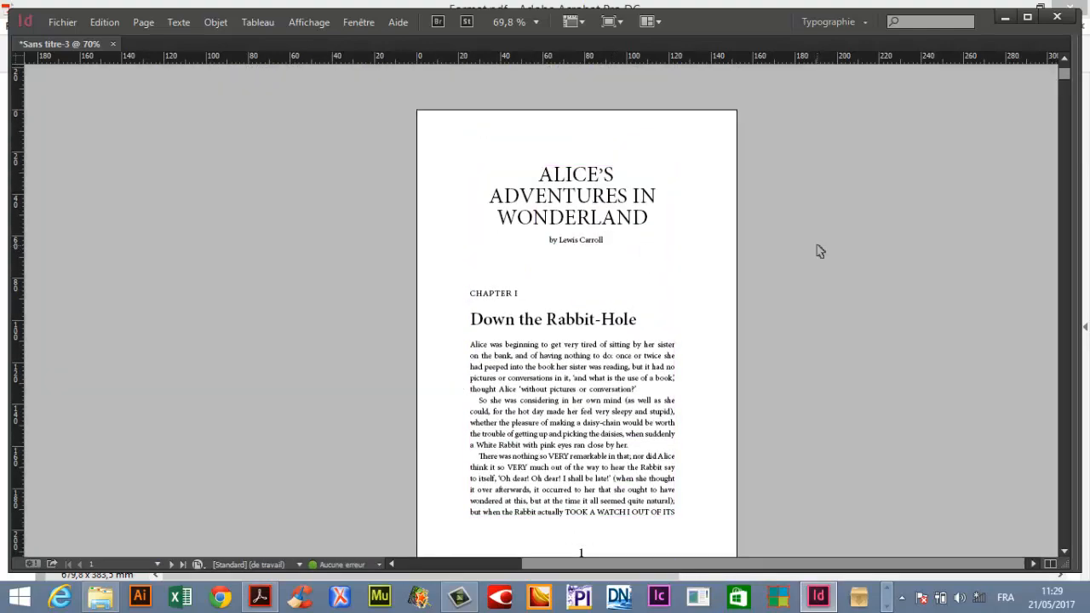
key("w")
key("Tab")
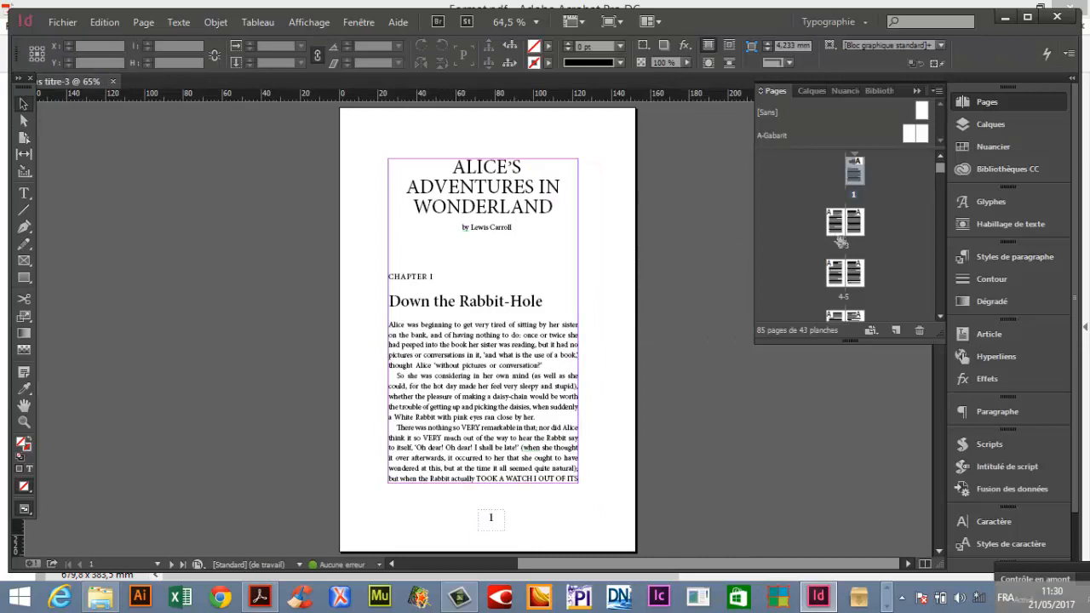
Browse the following spreads through the page thumbnails.
double_click(845, 255)
double_click(846, 285)
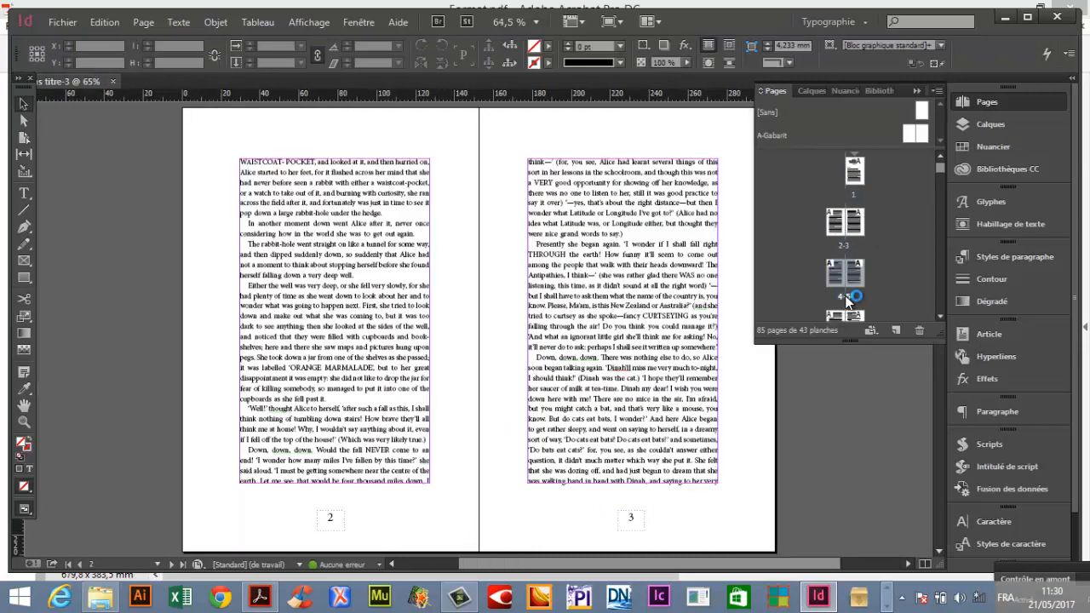
left_click_drag(937, 332, 940, 515)
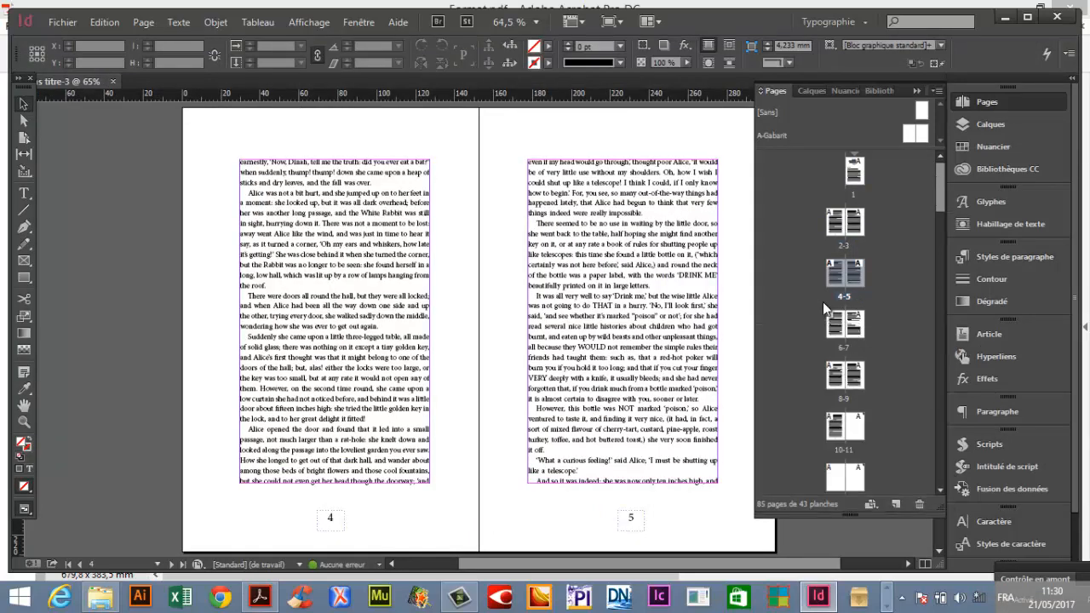
left_click(840, 347)
double_click(839, 346)
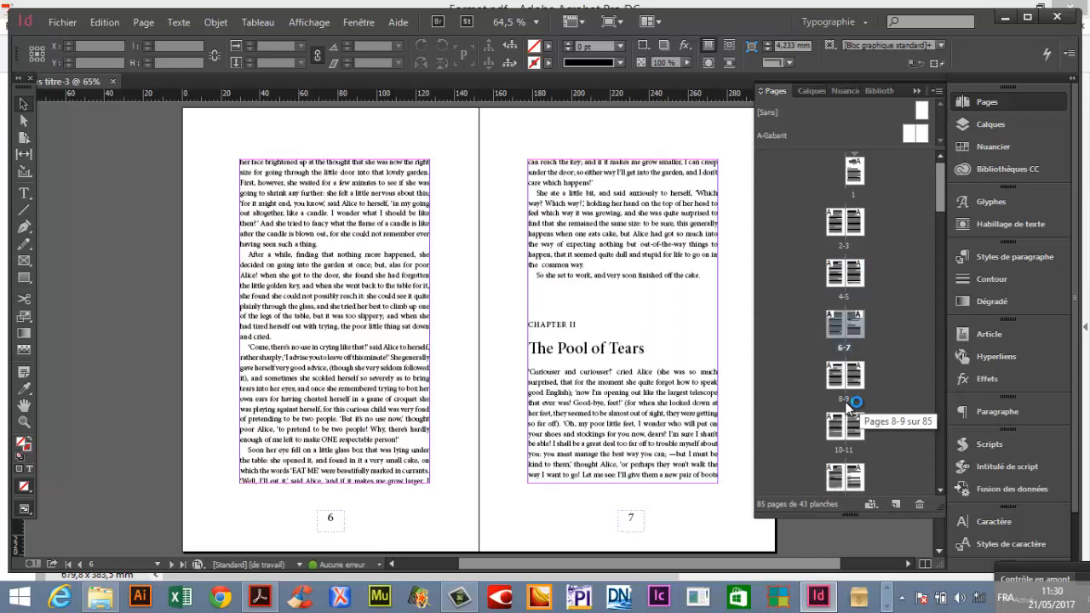
Browse the following spreads of flowed text in the document window.
left_click(801, 398)
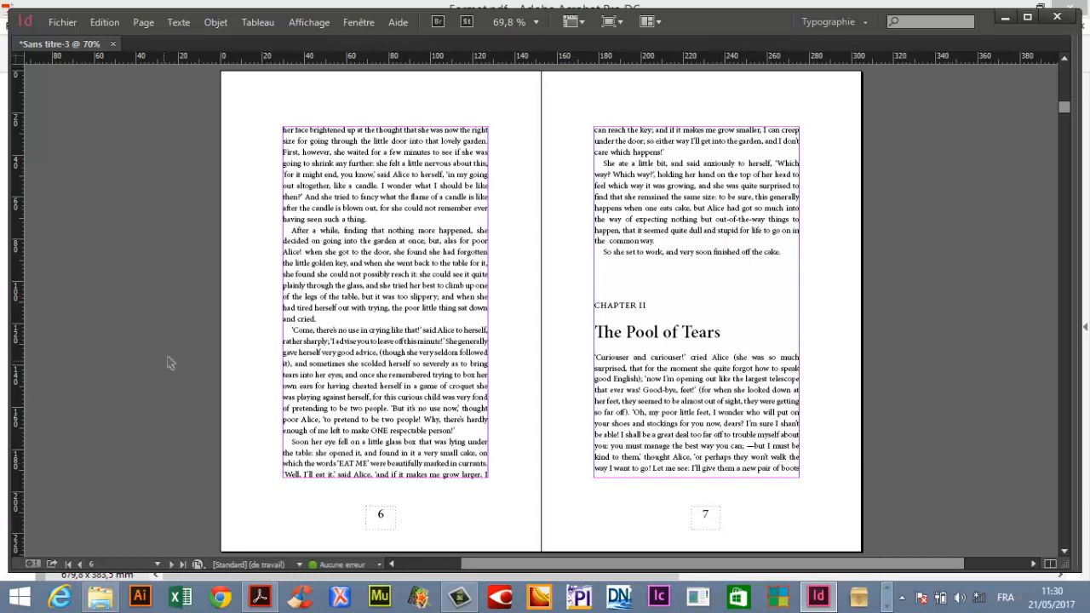
scroll(393, 287, "down", 3)
scroll(393, 287, "down", 20)
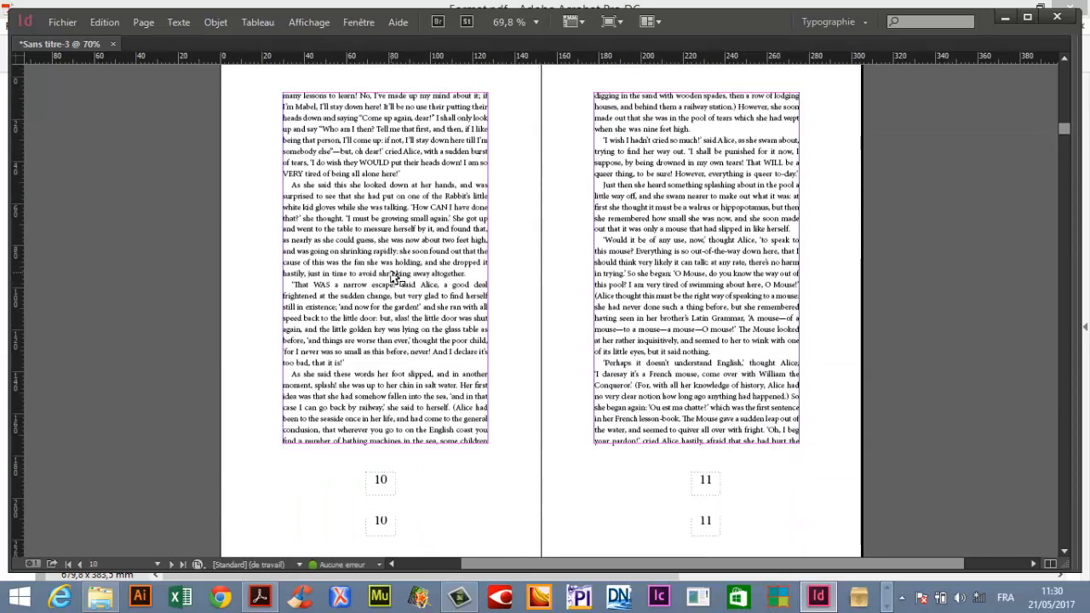
scroll(393, 278, "down", 7)
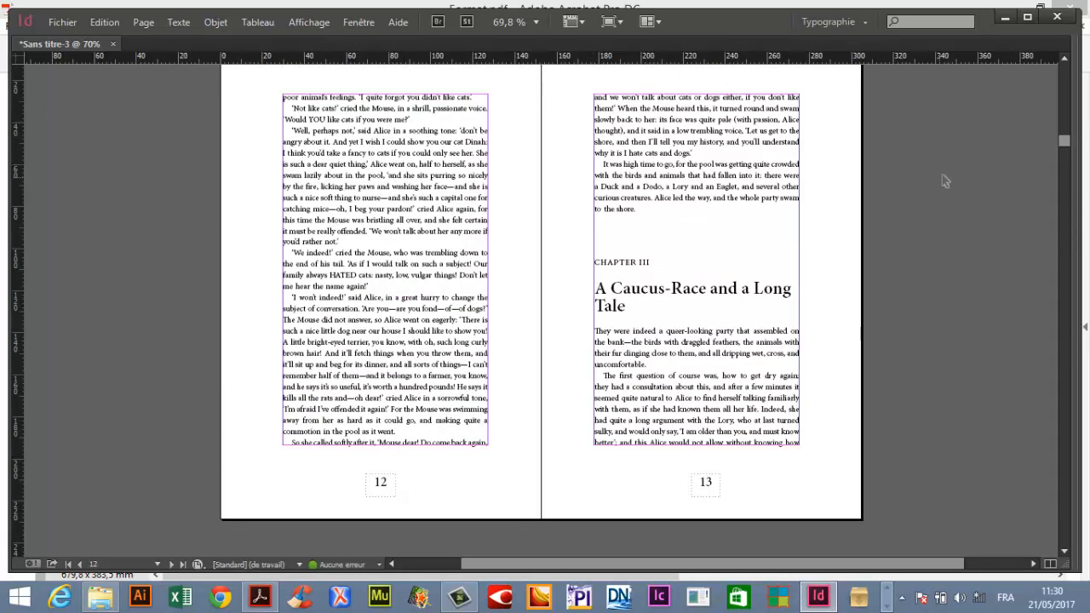
left_click_drag(1064, 142, 1062, 70)
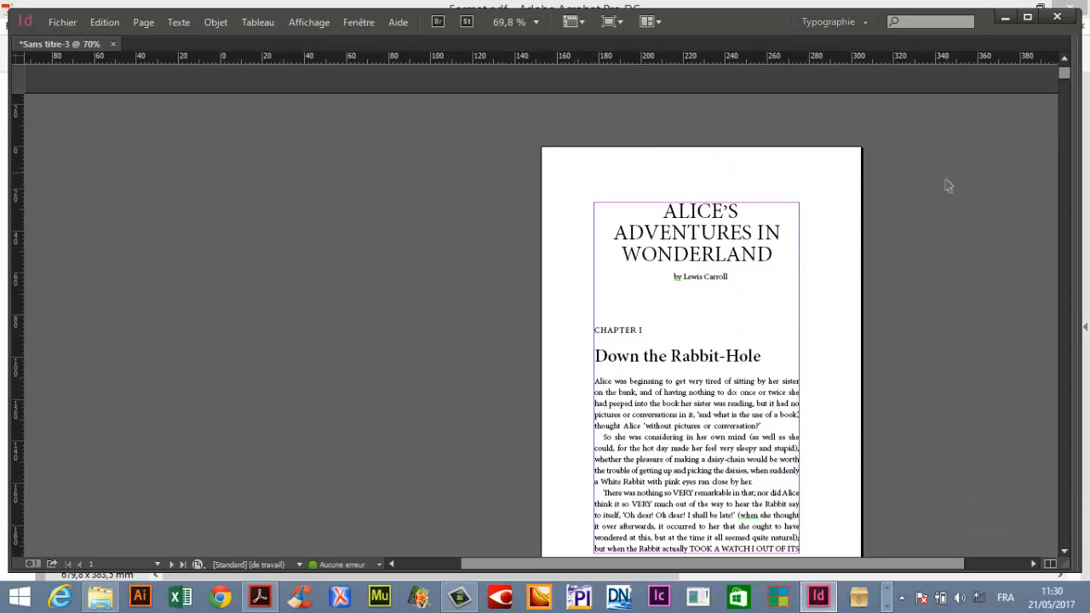
Minimize the open windows and open the reference PDF 01__ALICE_non_Illustre.pdf from the A Faire folder.
left_click(1005, 17)
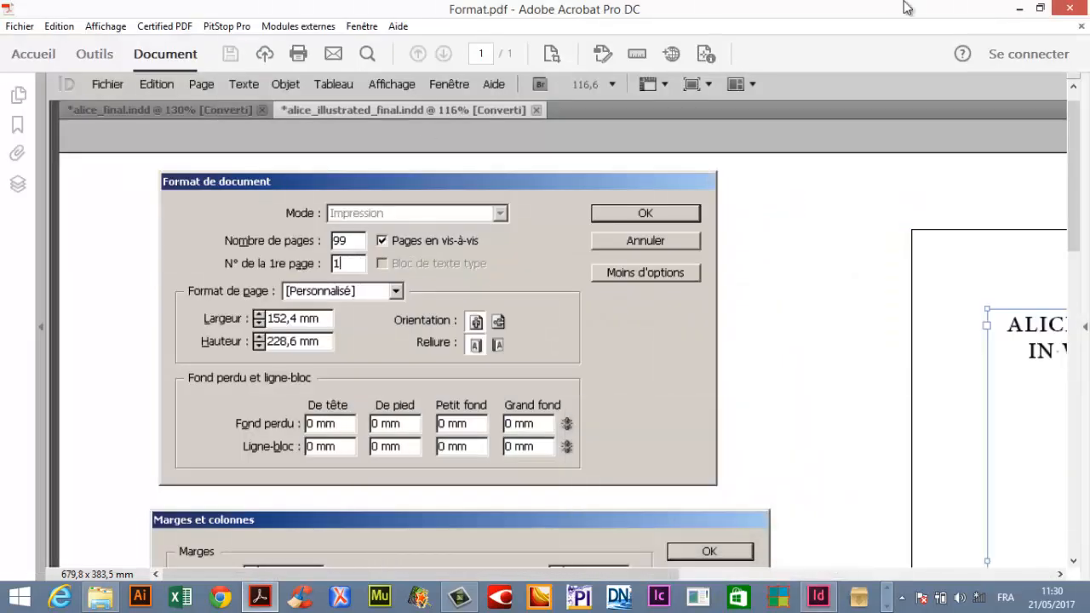
left_click(1019, 8)
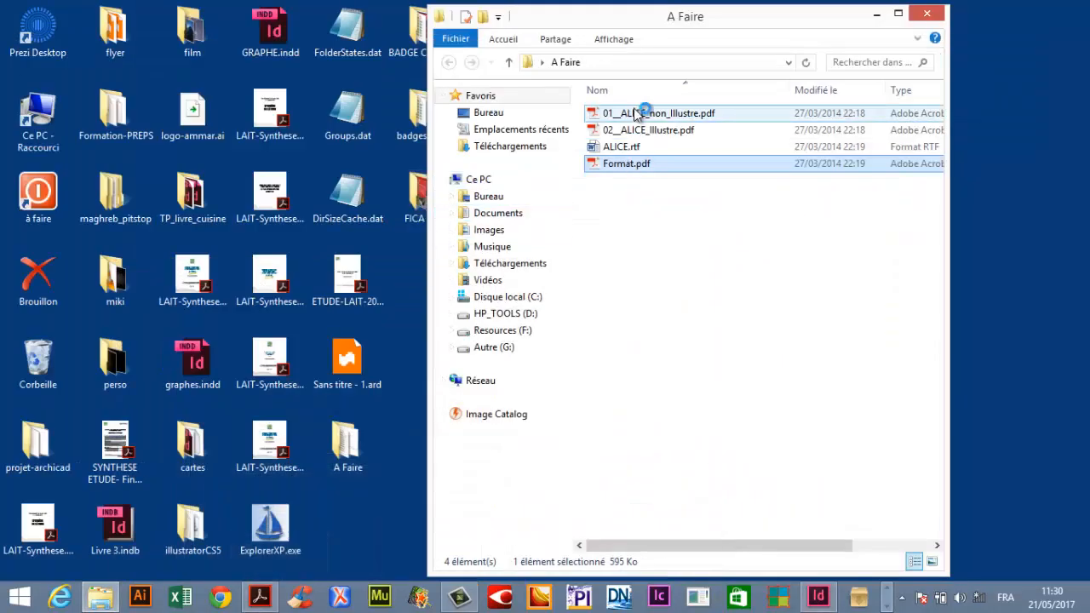
double_click(637, 112)
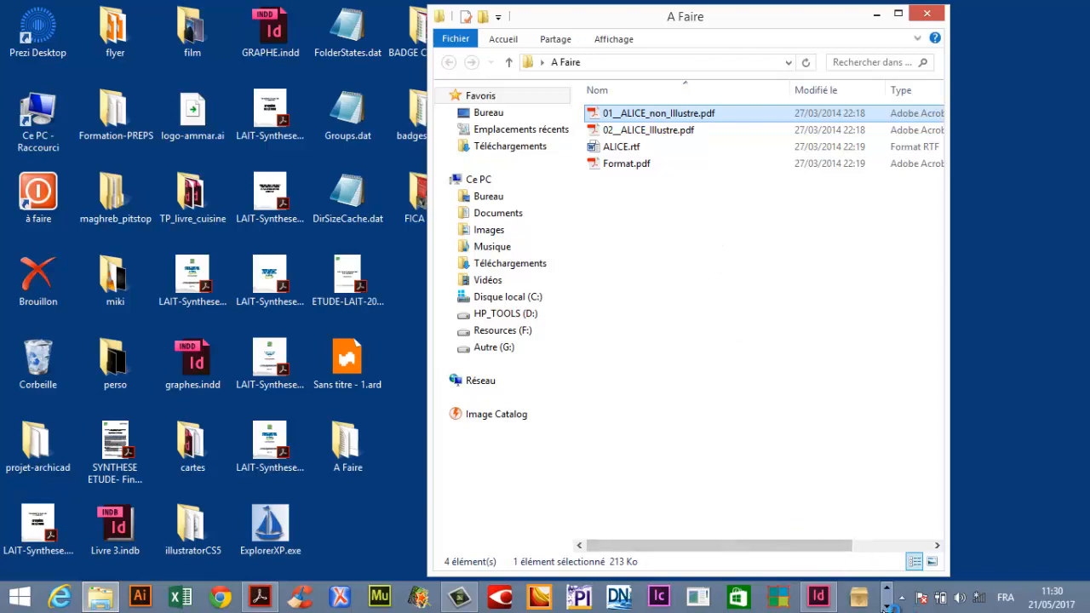
double_click(605, 114)
left_click(637, 536)
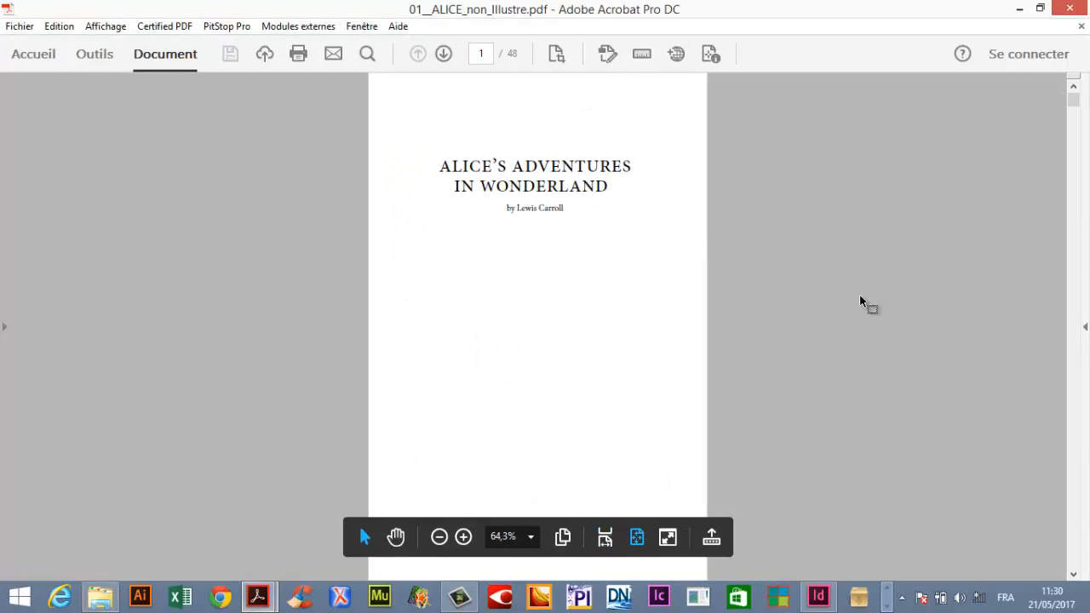
Scroll through the reference PDF pages to examine how each chapter opening is laid out.
scroll(859, 294, "down", 2)
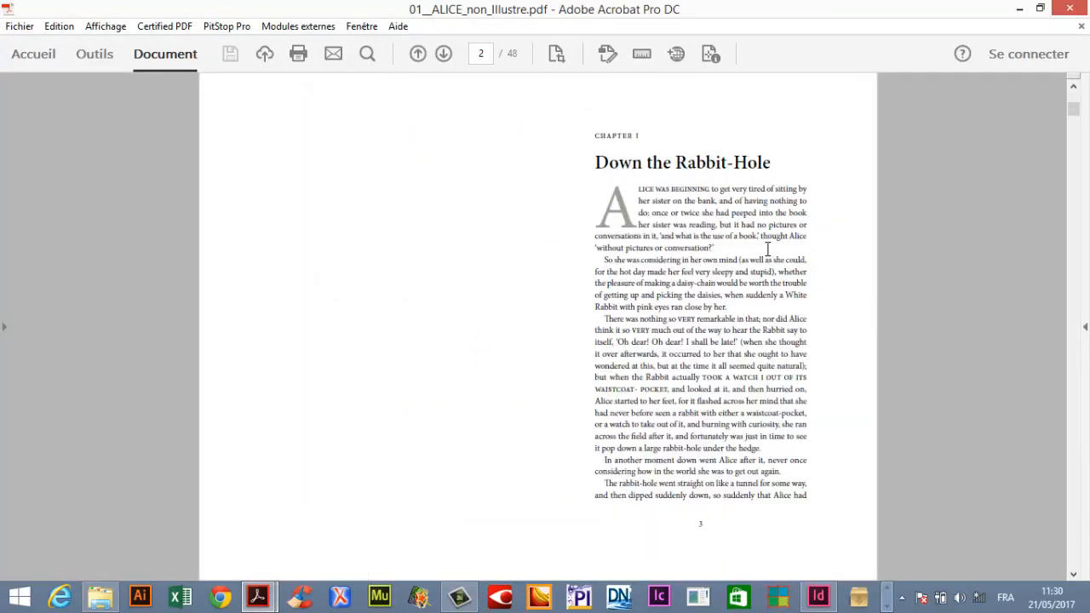
scroll(892, 227, "down", 3)
scroll(892, 231, "down", 1)
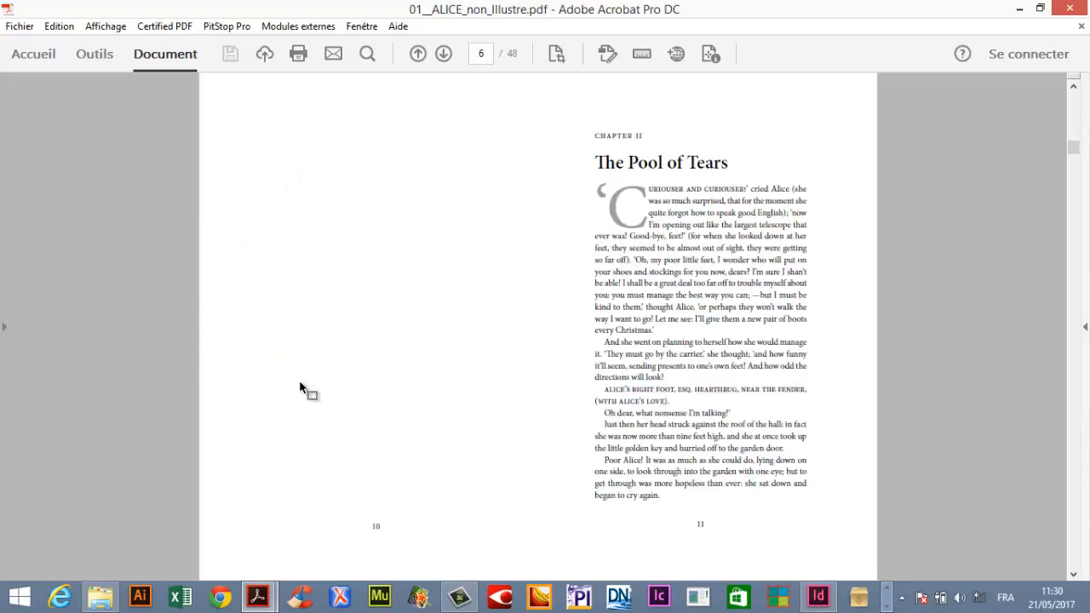
scroll(936, 264, "down", 1)
scroll(936, 264, "down", 3)
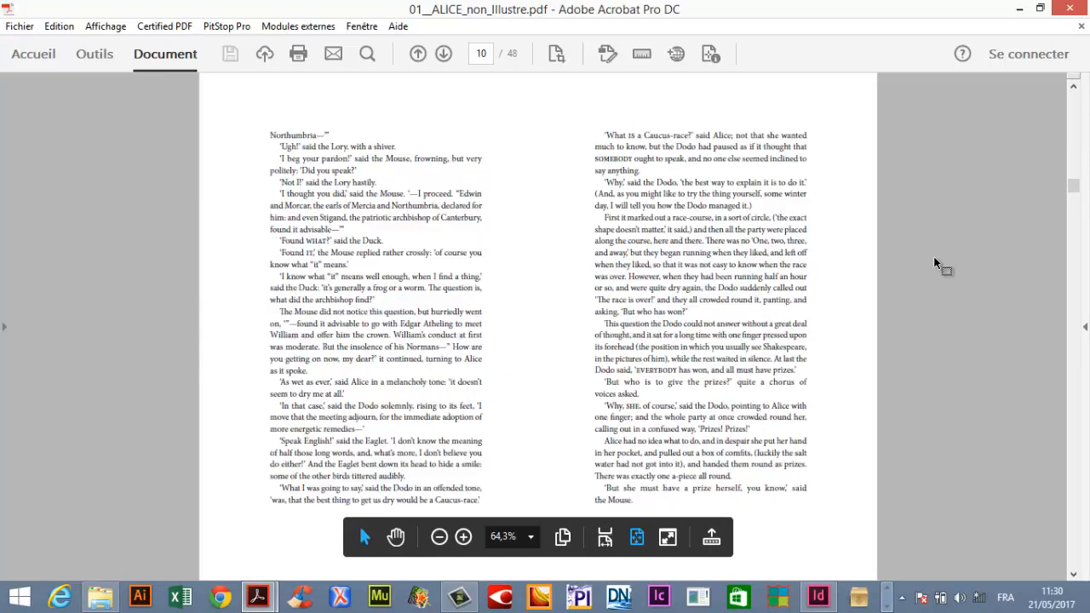
scroll(937, 264, "up", 1)
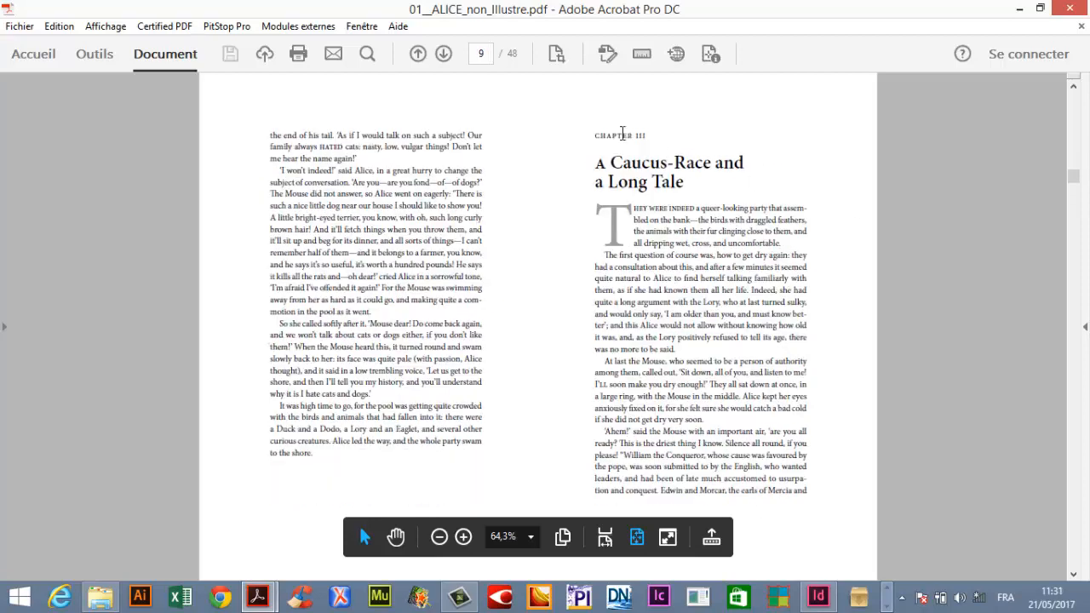
scroll(885, 311, "down", 3)
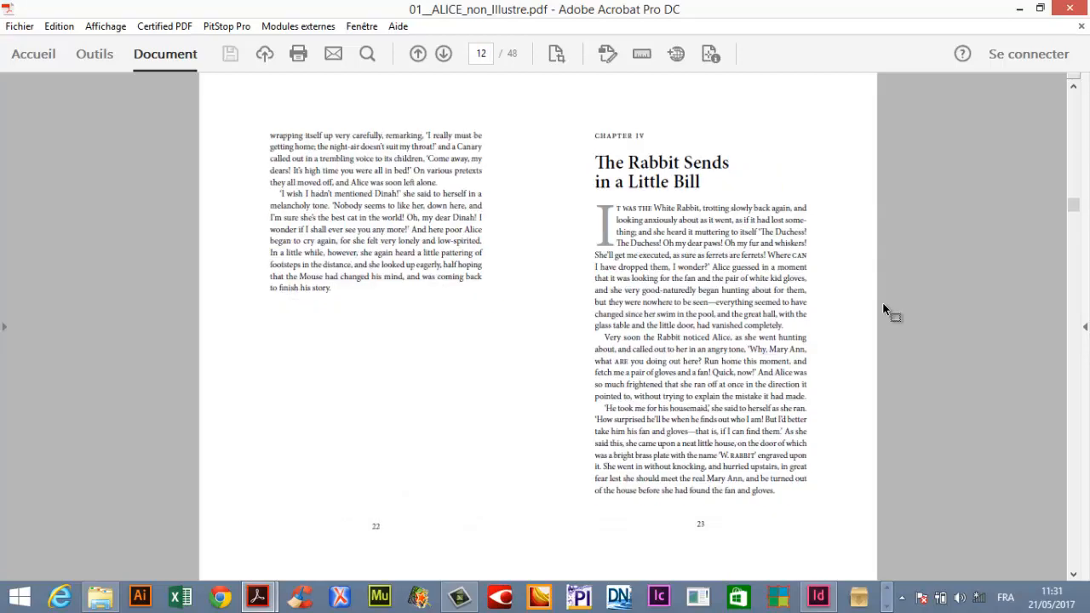
scroll(885, 311, "up", 1)
Minimize the PDF, return to InDesign and show the hidden characters in the text.
left_click(1019, 9)
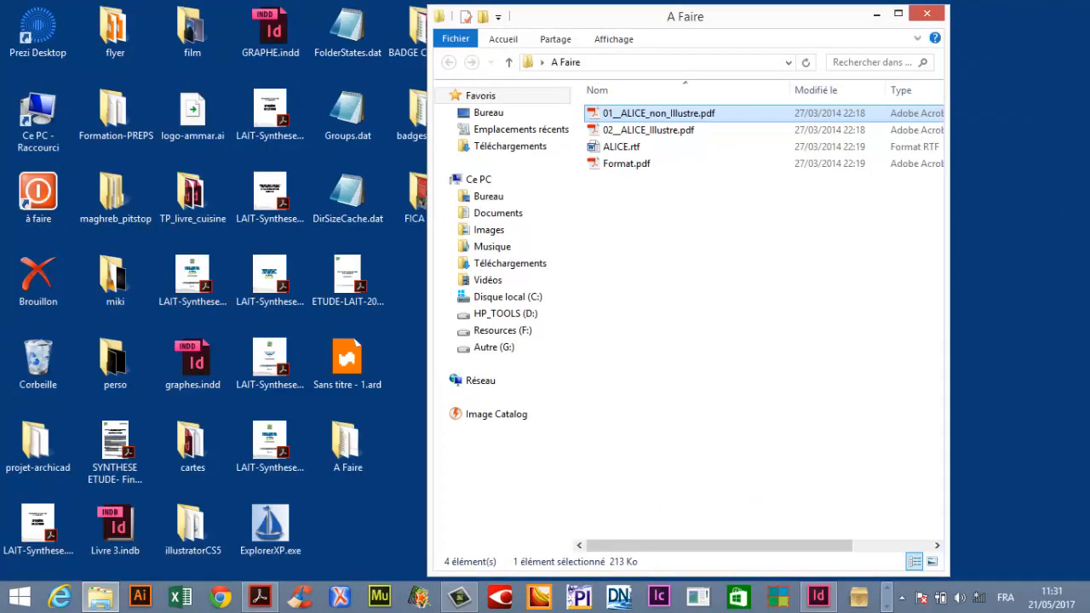
left_click(818, 596)
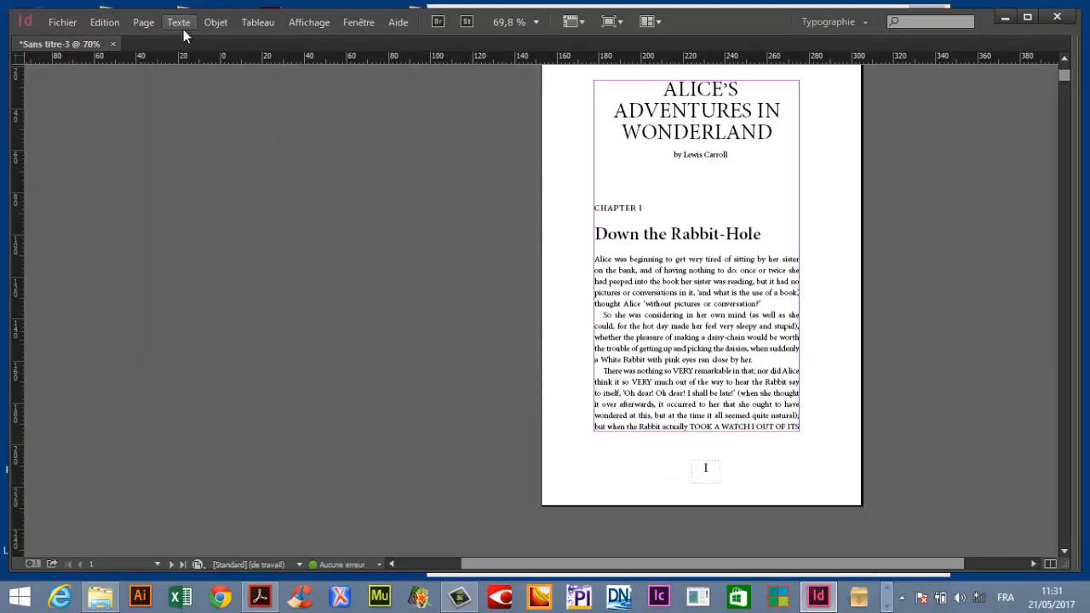
key("w")
left_click(179, 22)
left_click(242, 570)
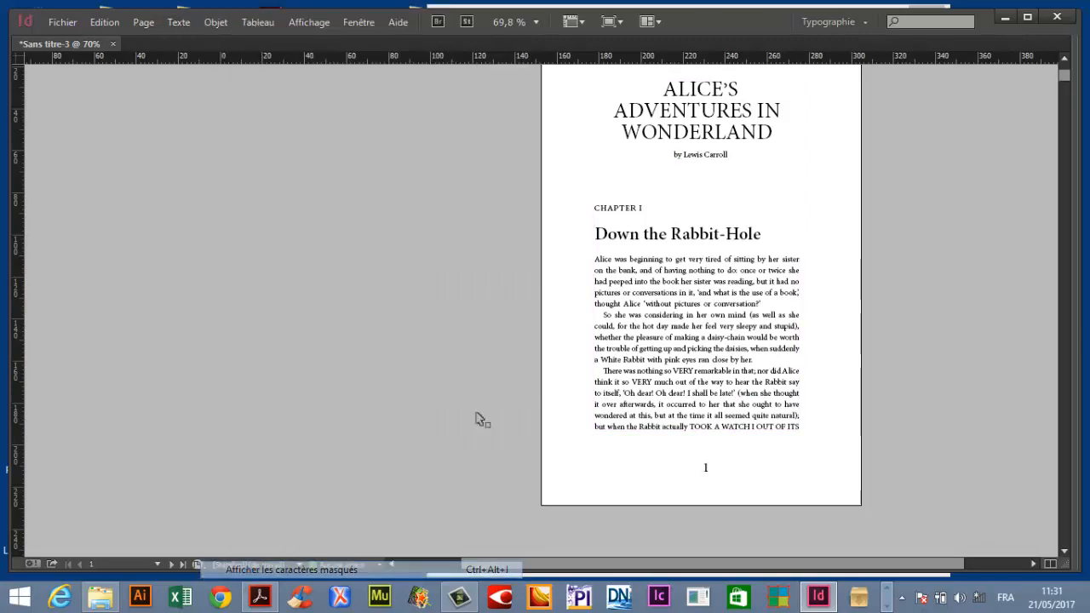
key("w")
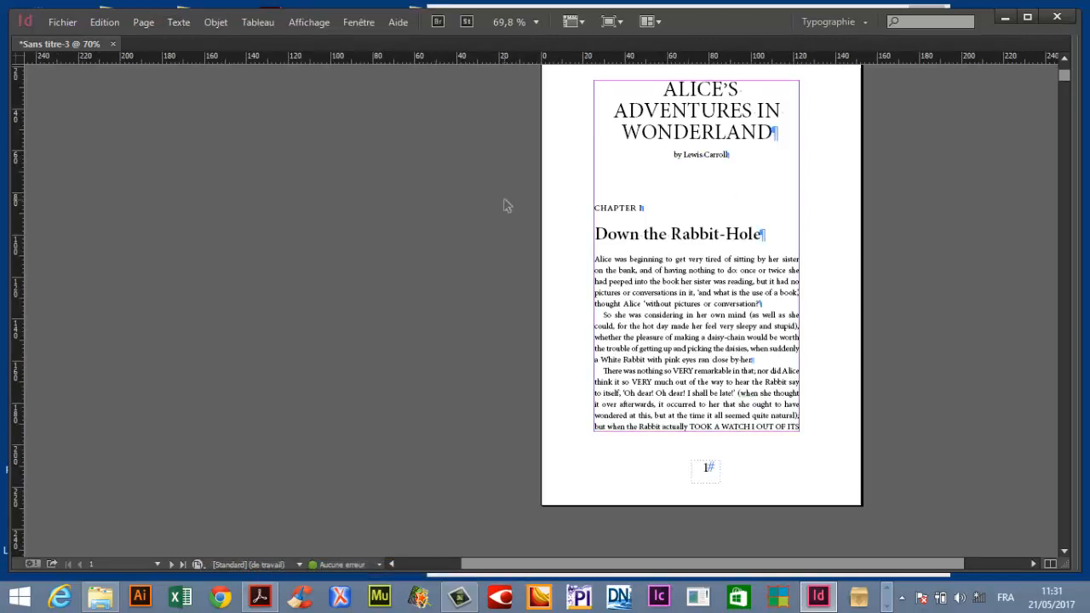
Insert a column break after the Lewis Carroll author line so Chapter I leaves the title page.
key("ctrl+space")
left_click_drag(474, 129, 864, 389)
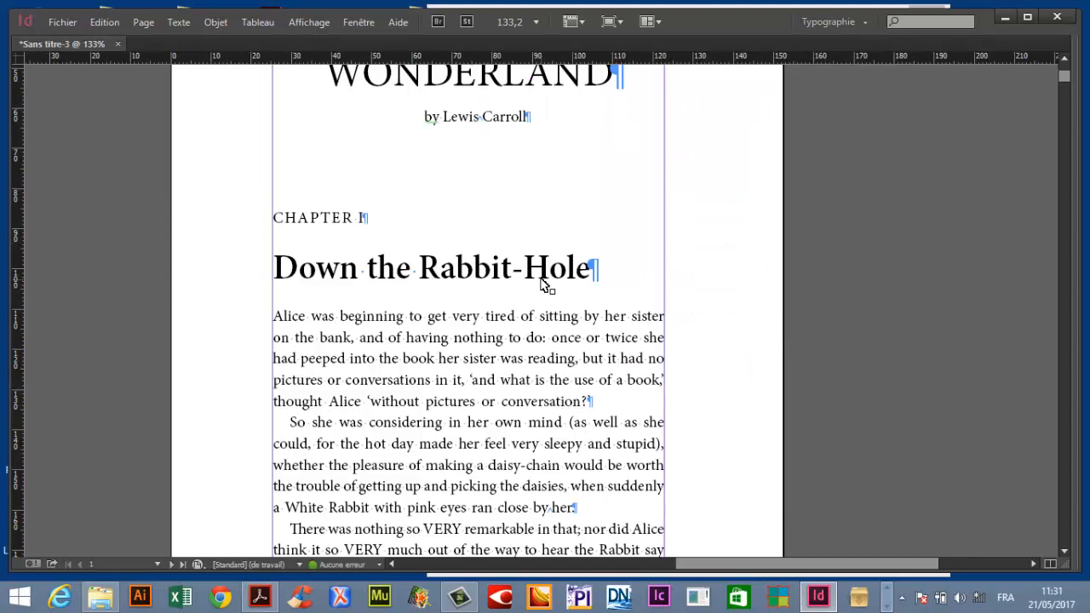
scroll(542, 284, "up", 2)
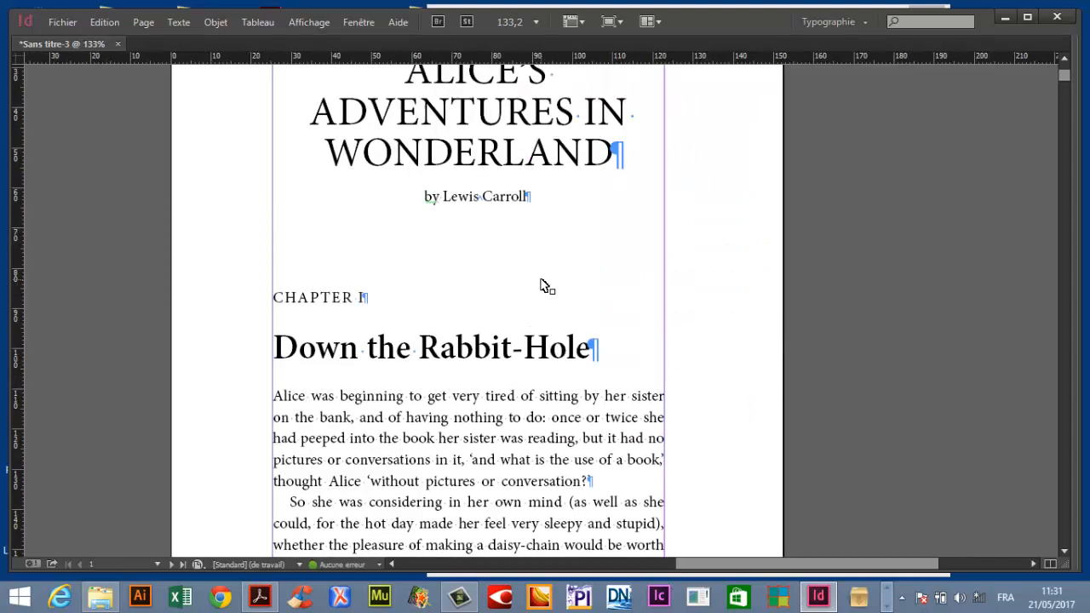
key("t")
left_click(529, 195)
key("KP_Enter")
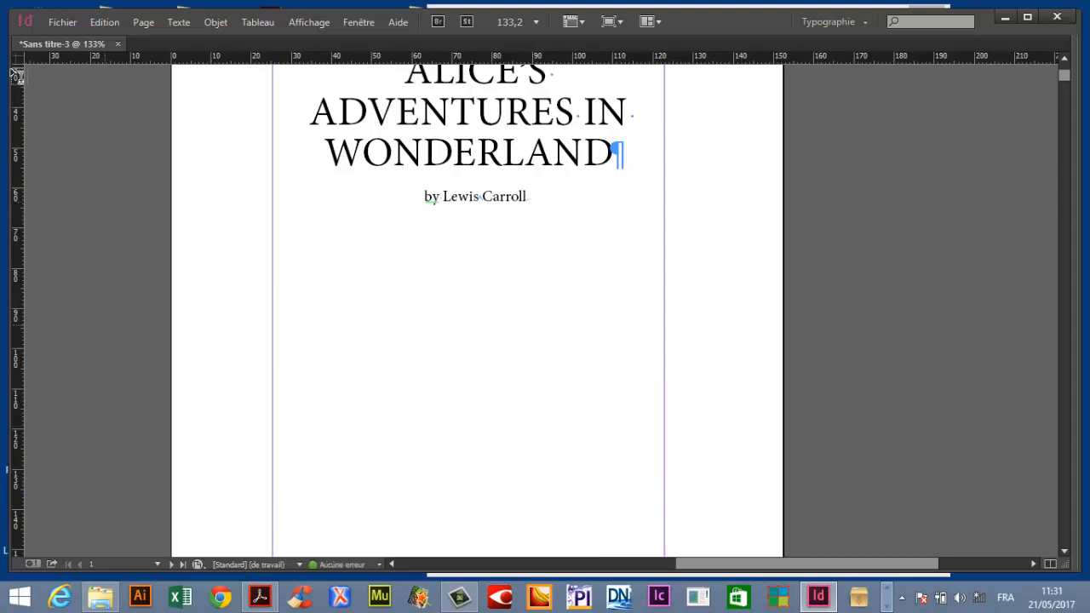
Go to spread 2-3 and insert another column break before CHAPTER I so the chapter starts on page 3.
key("Tab")
key("Tab")
key("Tab")
left_click(23, 106)
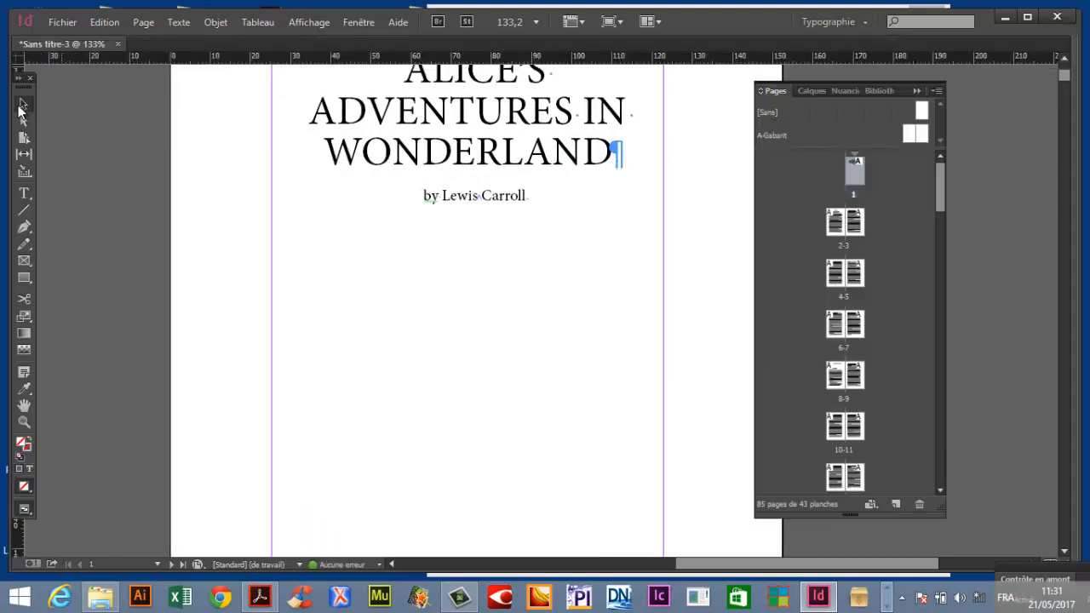
double_click(842, 245)
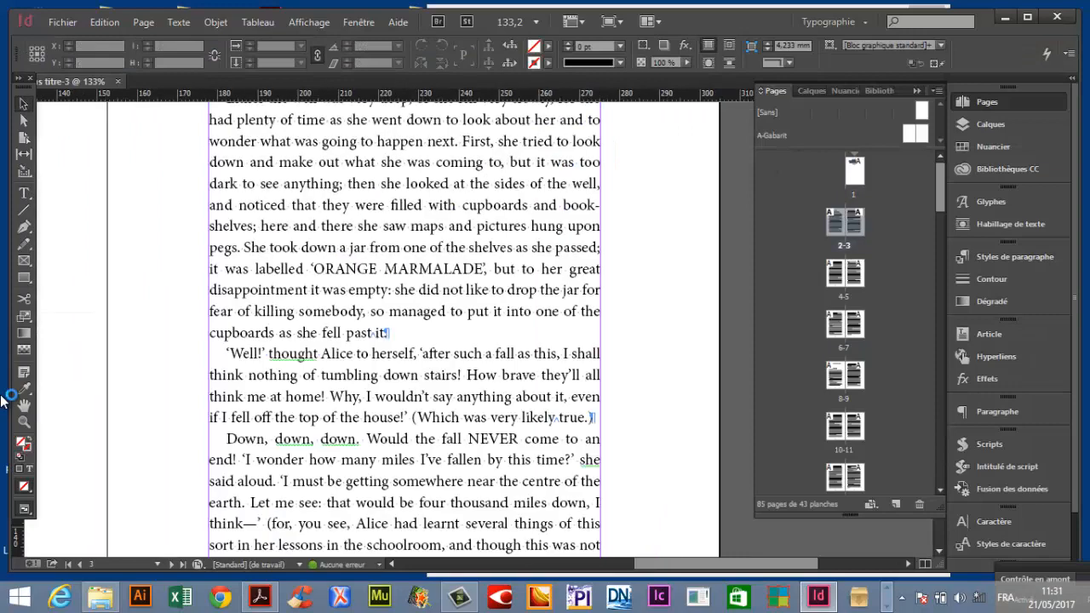
double_click(25, 407)
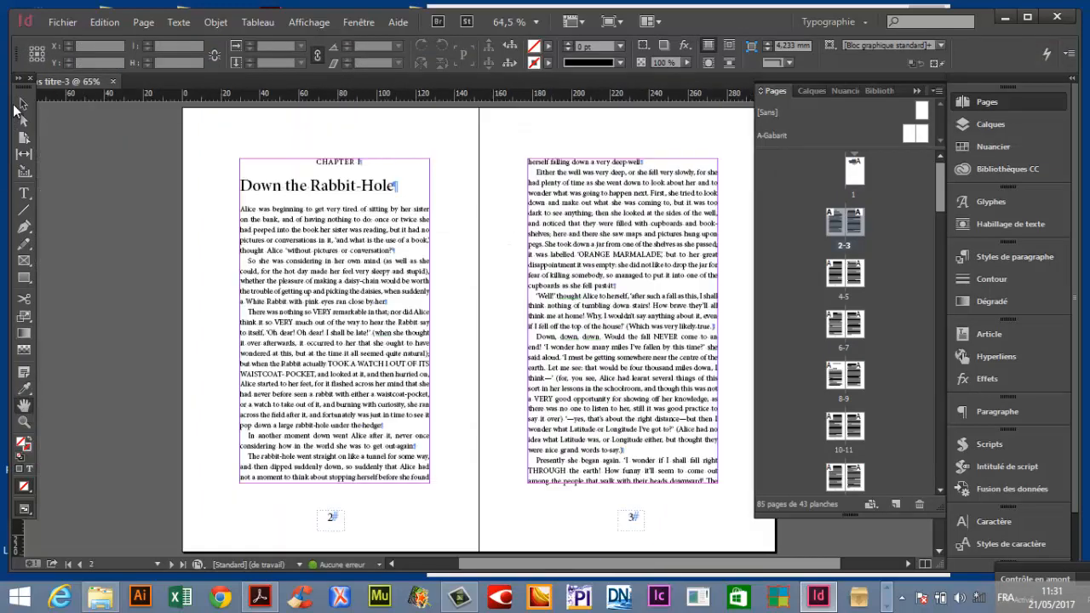
left_click(22, 104)
left_click_drag(105, 136, 405, 241)
left_click_drag(588, 327, 620, 342)
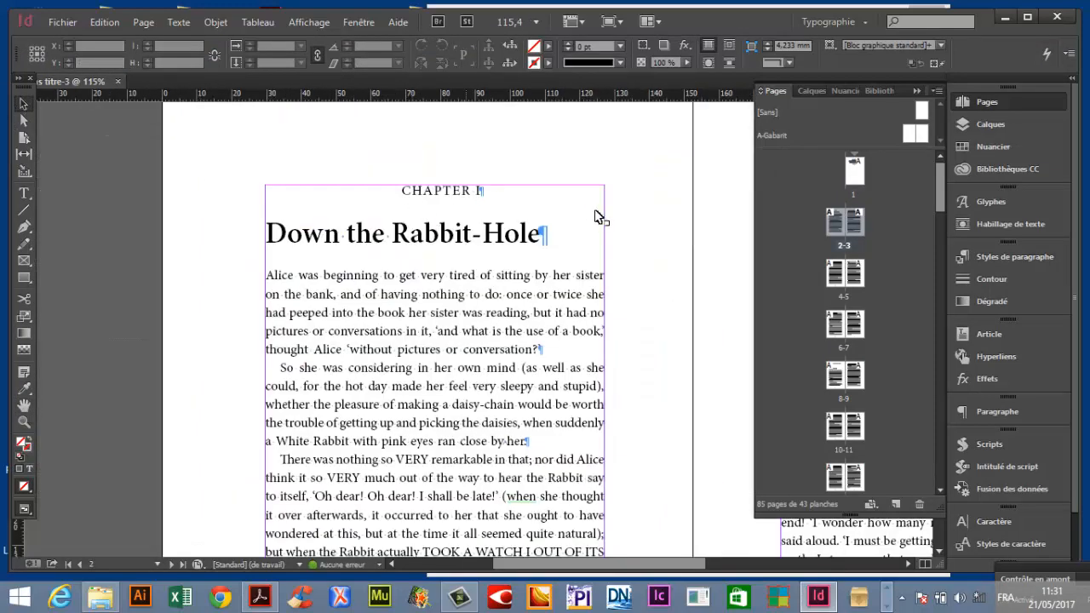
double_click(377, 195)
double_click(380, 192)
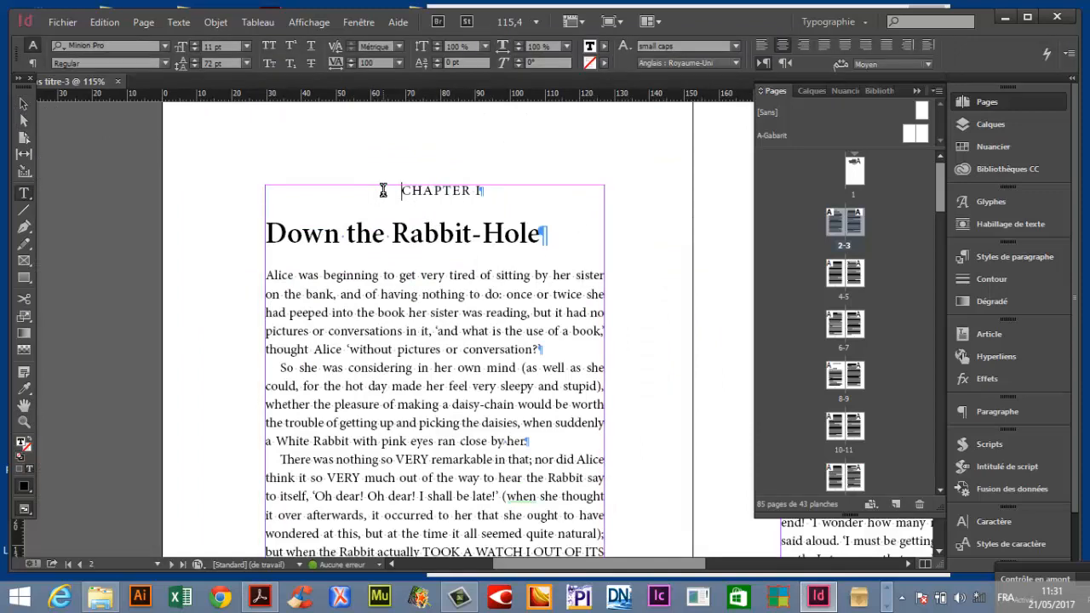
key("KP_Enter")
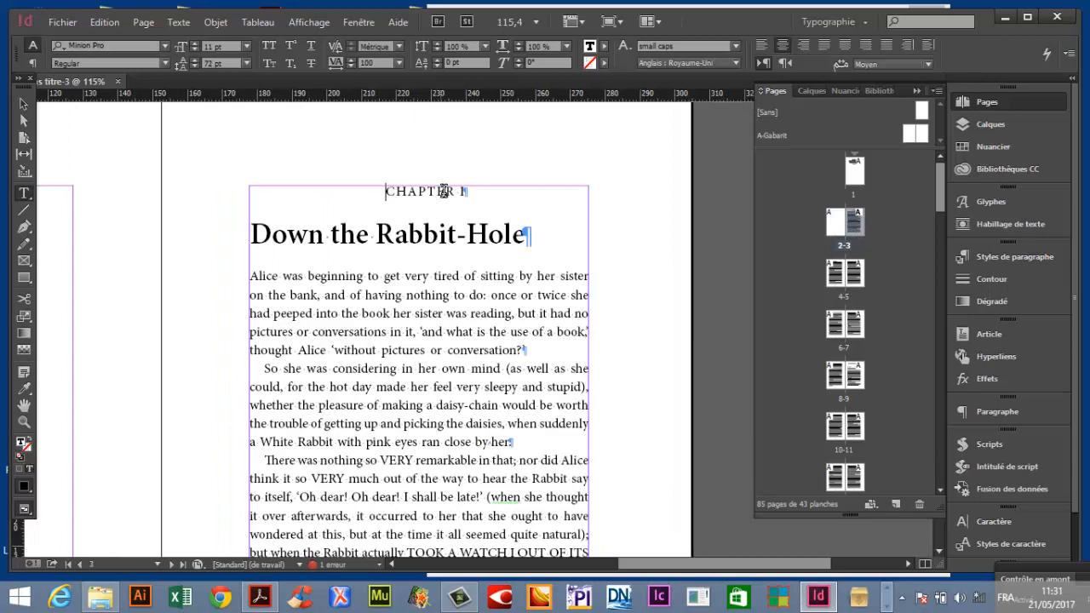
Select the CHAPTER I line and clear its paragraph style overrides.
double_click(426, 193)
triple_click(427, 192)
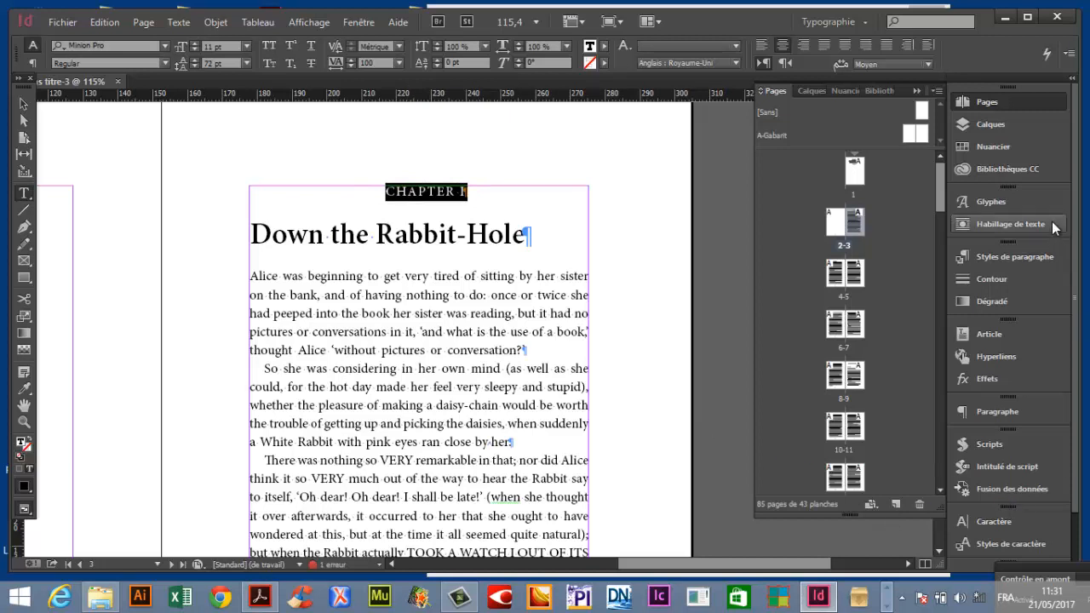
left_click(1030, 258)
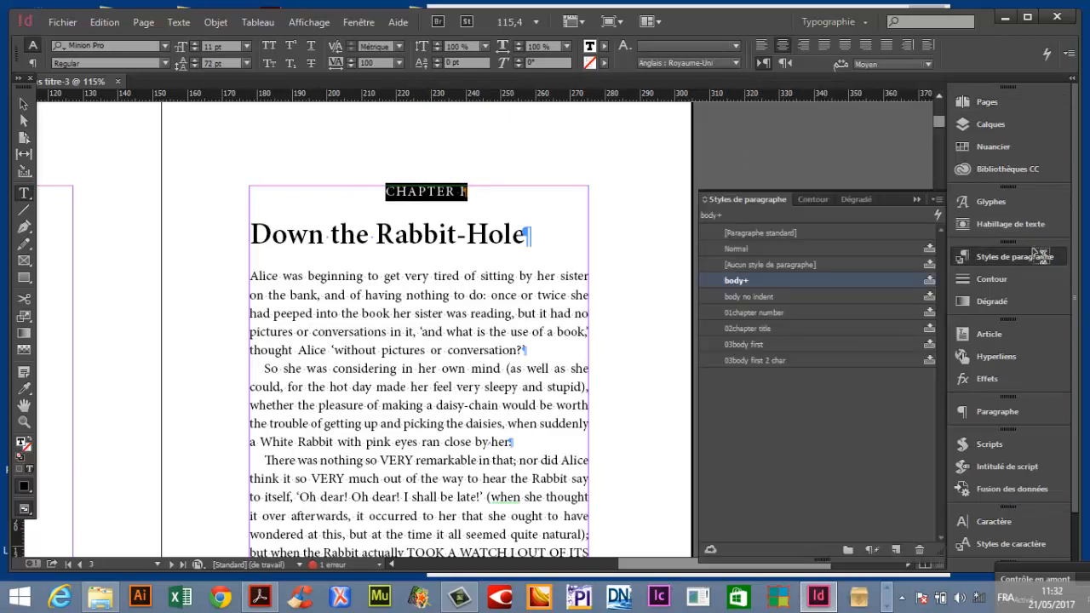
left_click(875, 550)
triple_click(287, 191)
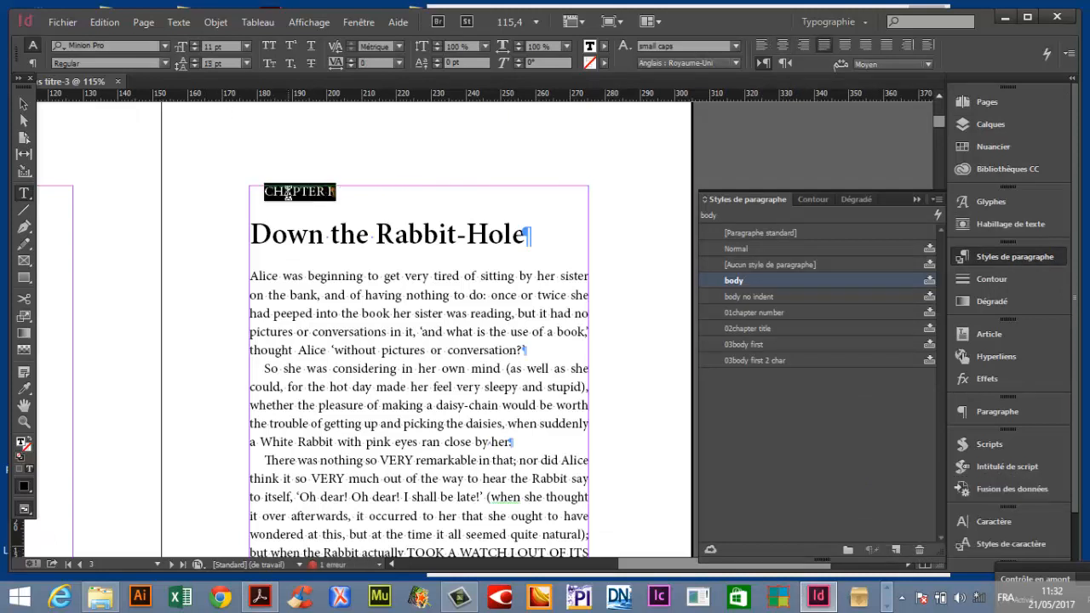
left_click(23, 103)
left_click(121, 238)
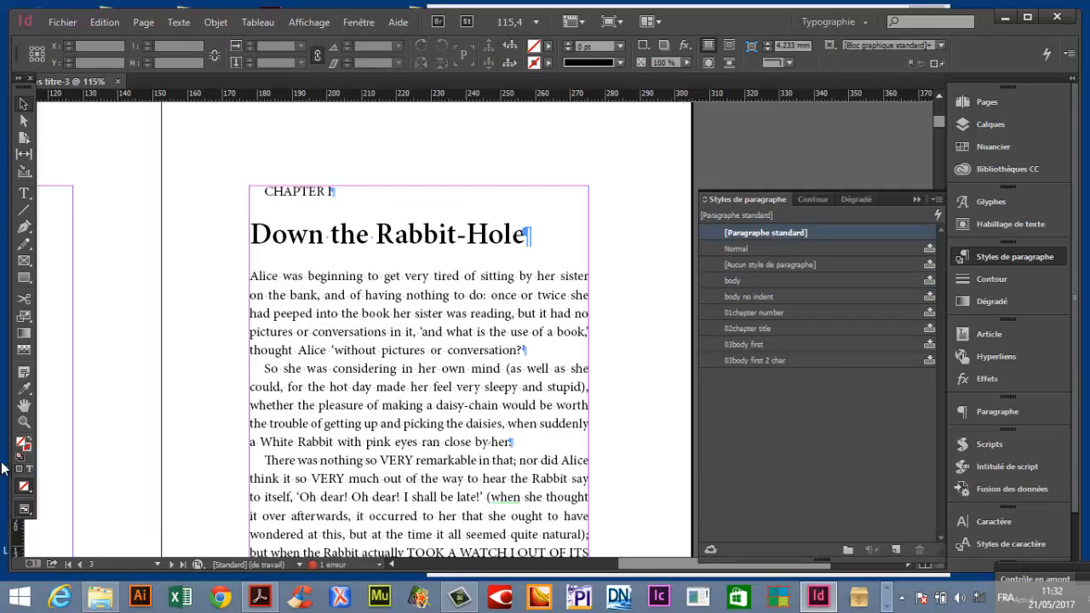
Fit the spread in the window and scroll through the following spreads to check the text flow.
double_click(23, 409)
left_click(23, 108)
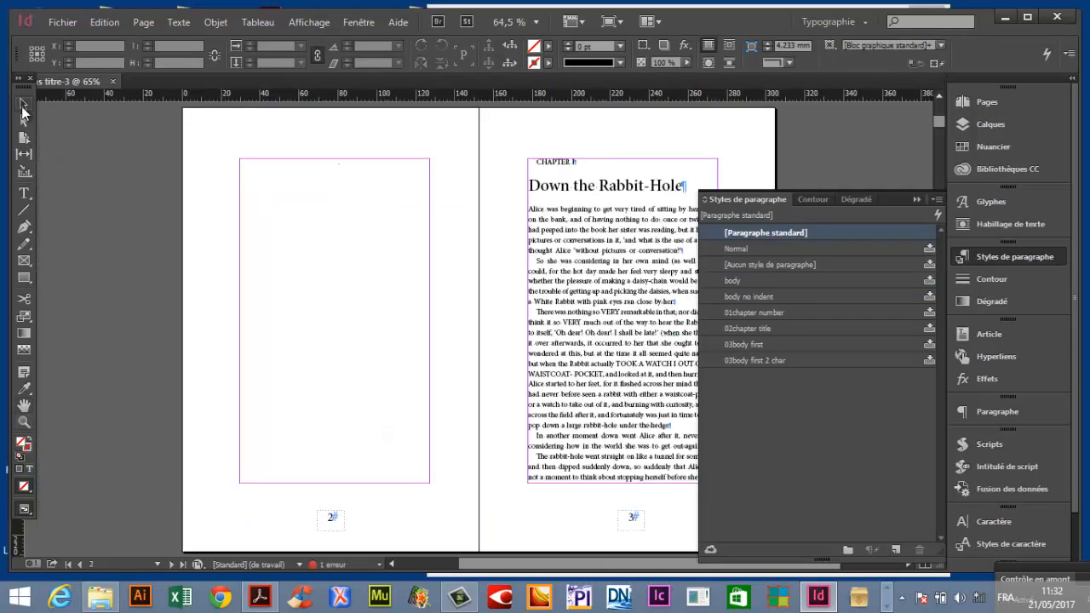
key("Tab")
scroll(549, 225, "down", 5)
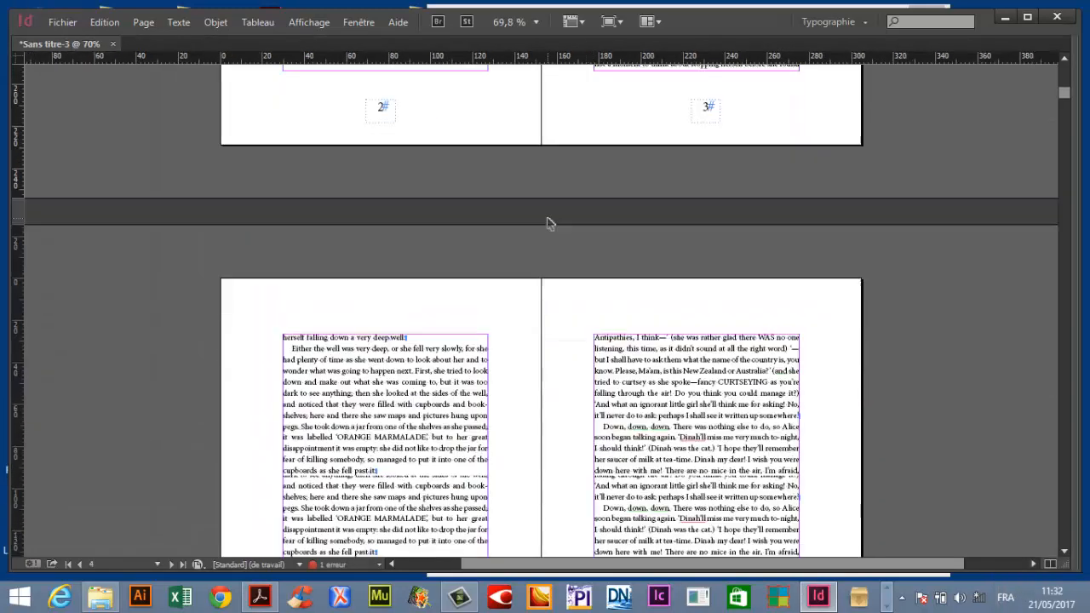
scroll(549, 224, "down", 10)
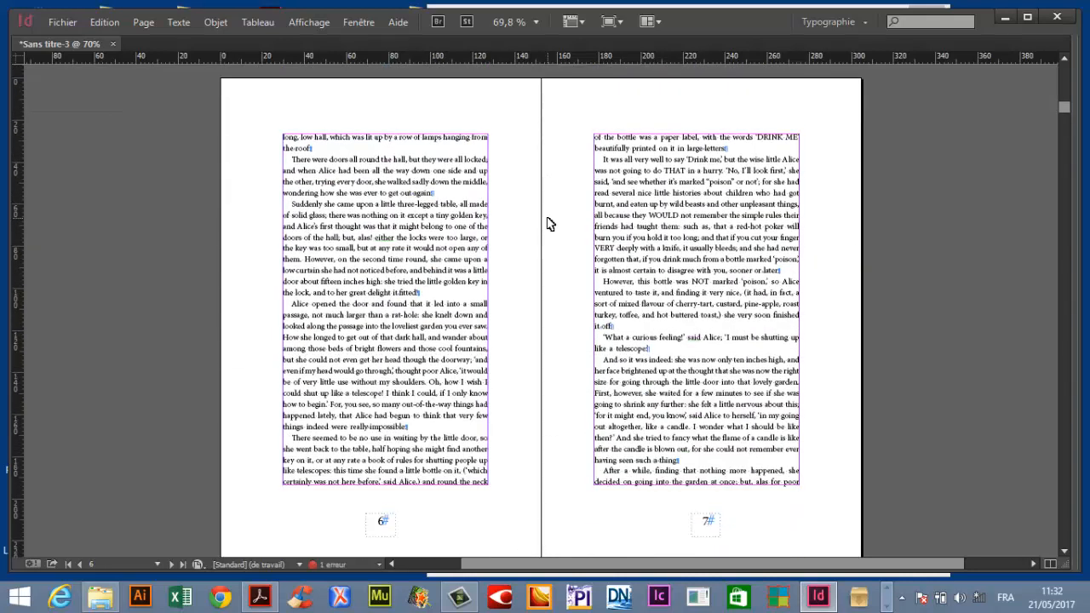
scroll(549, 224, "down", 10)
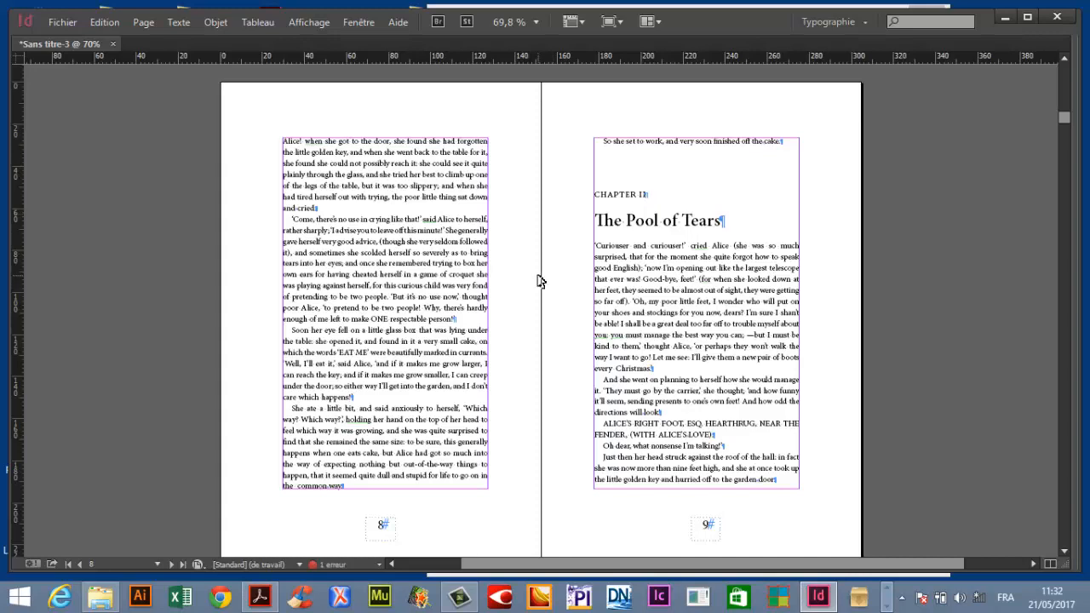
Go to the last spread and add a new page at the end of the document.
scroll(528, 268, "down", 6)
left_click_drag(1063, 126, 1073, 552)
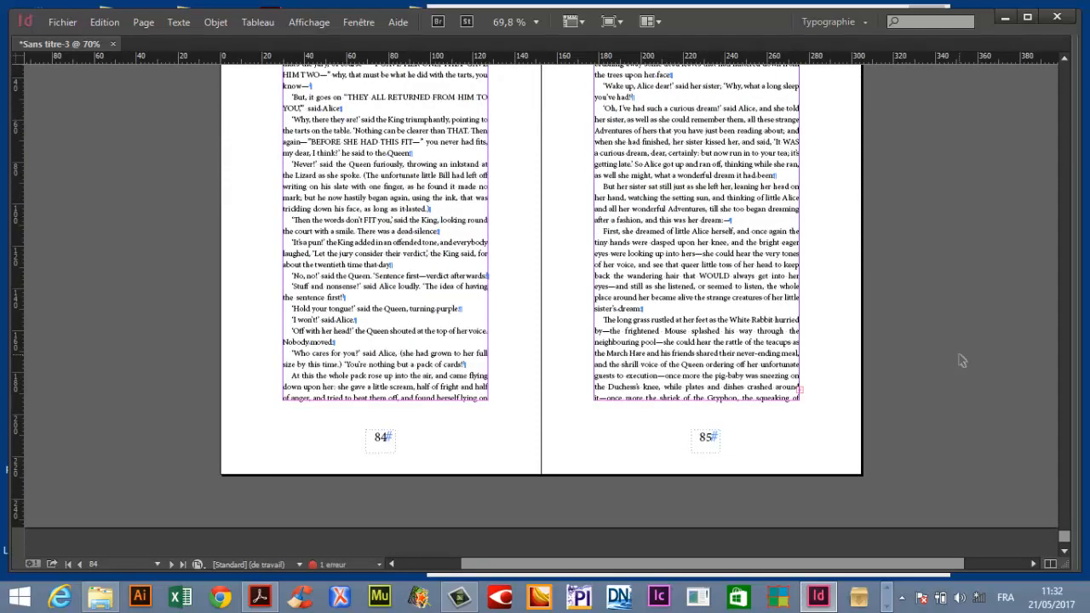
left_click(740, 370)
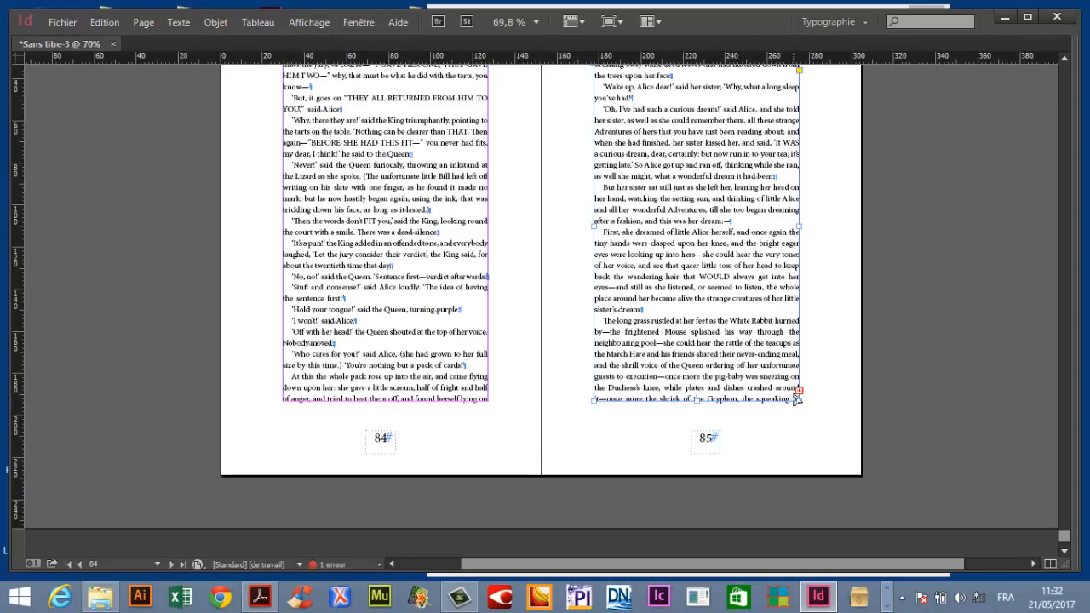
key("F11")
key("Tab")
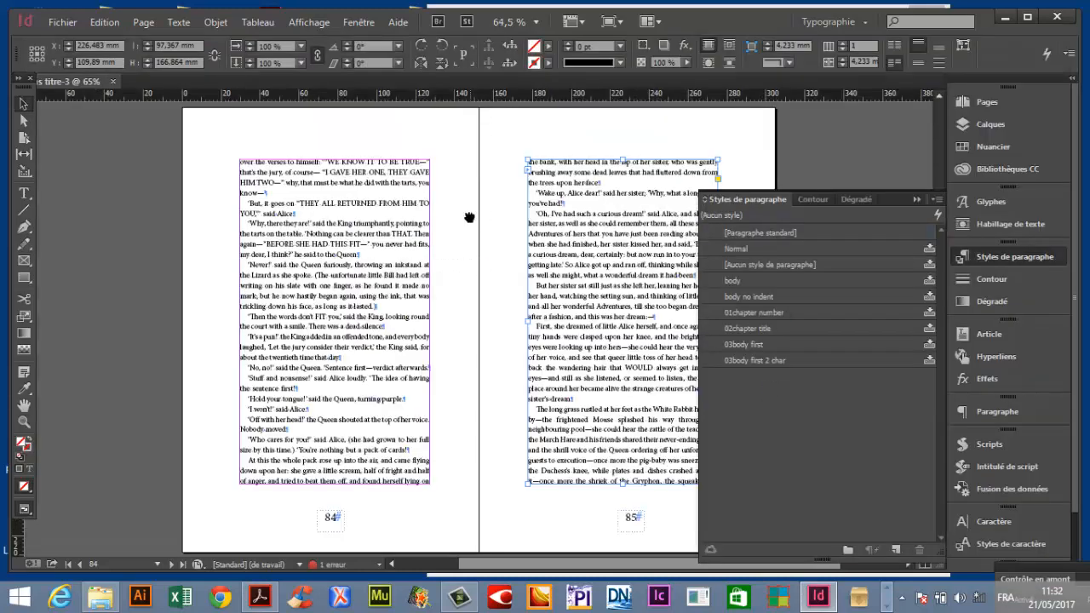
left_click_drag(469, 217, 354, 167)
left_click(986, 102)
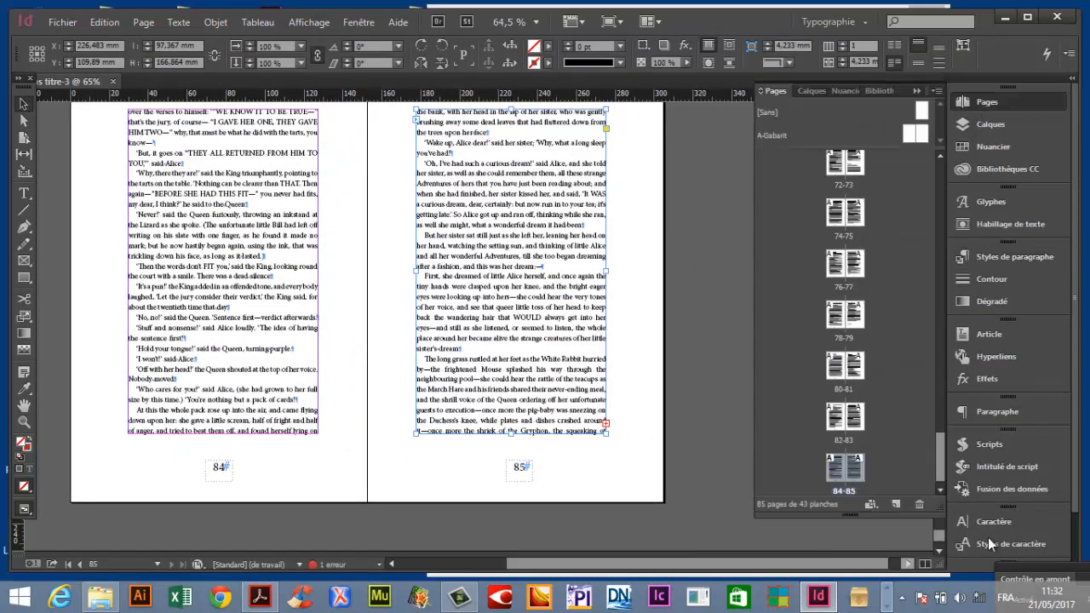
left_click(897, 505)
Flow the overset text from the frame on page 85 onto the new page 86.
double_click(846, 423)
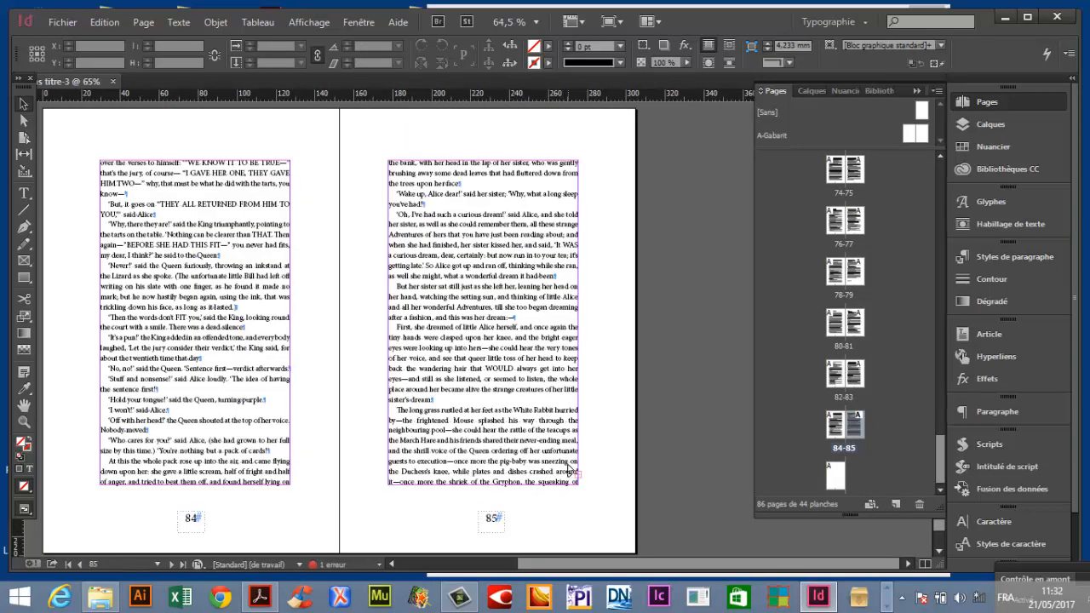
left_click(575, 482)
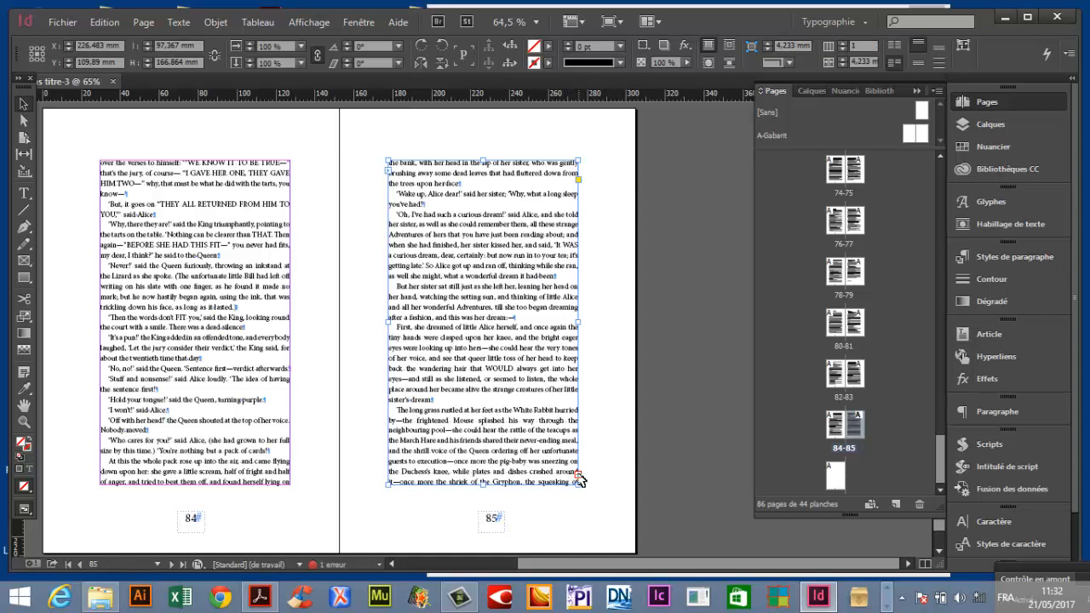
left_click(579, 476)
left_click_drag(275, 531, 521, 67)
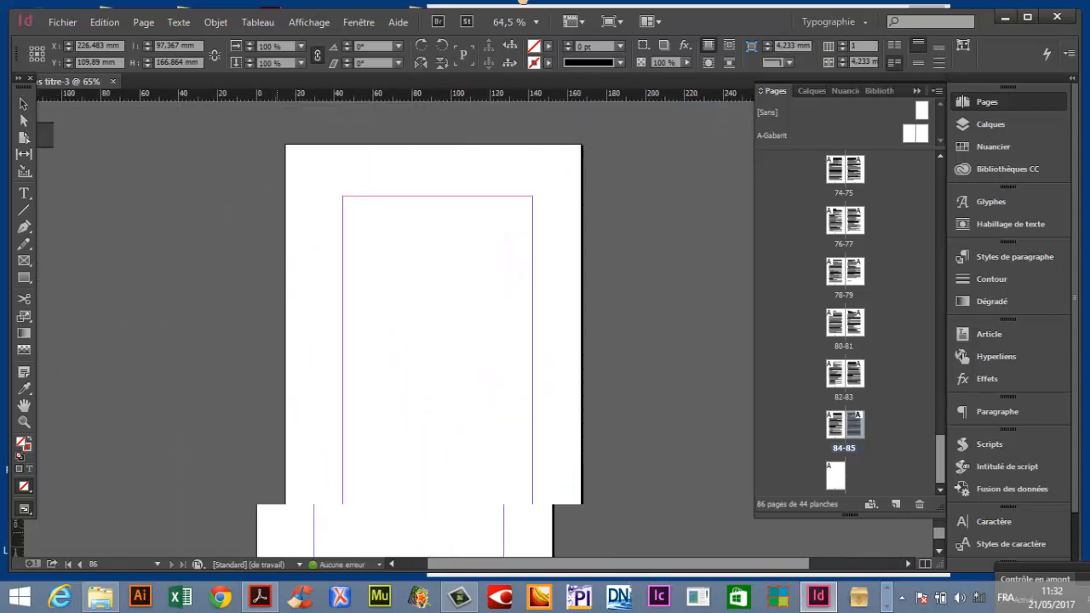
left_click(355, 205)
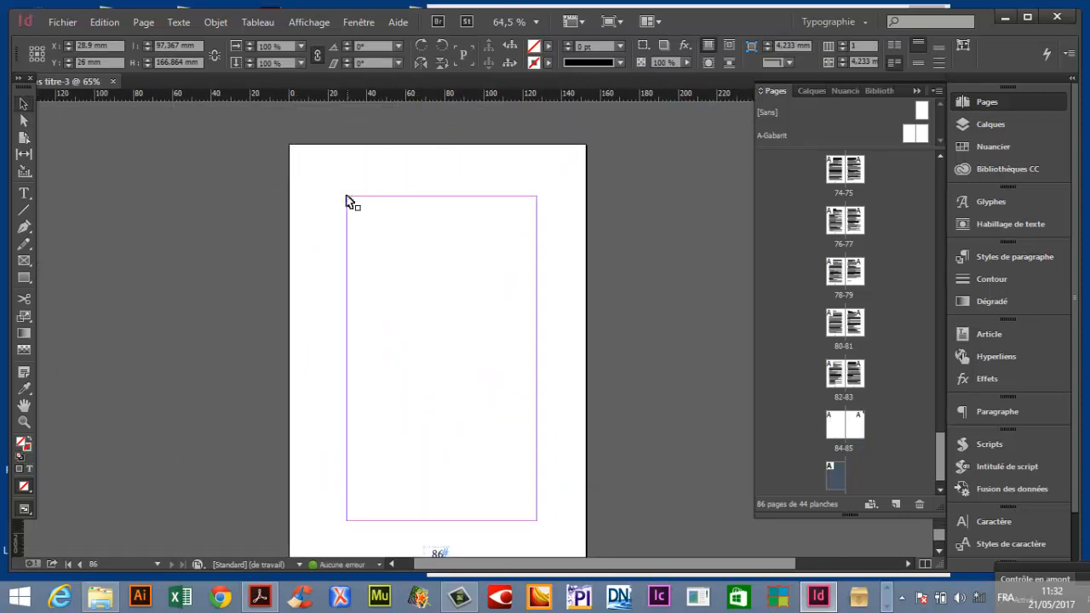
Review the final page, then return to spread 2-3 and scroll through the opening pages.
double_click(832, 474)
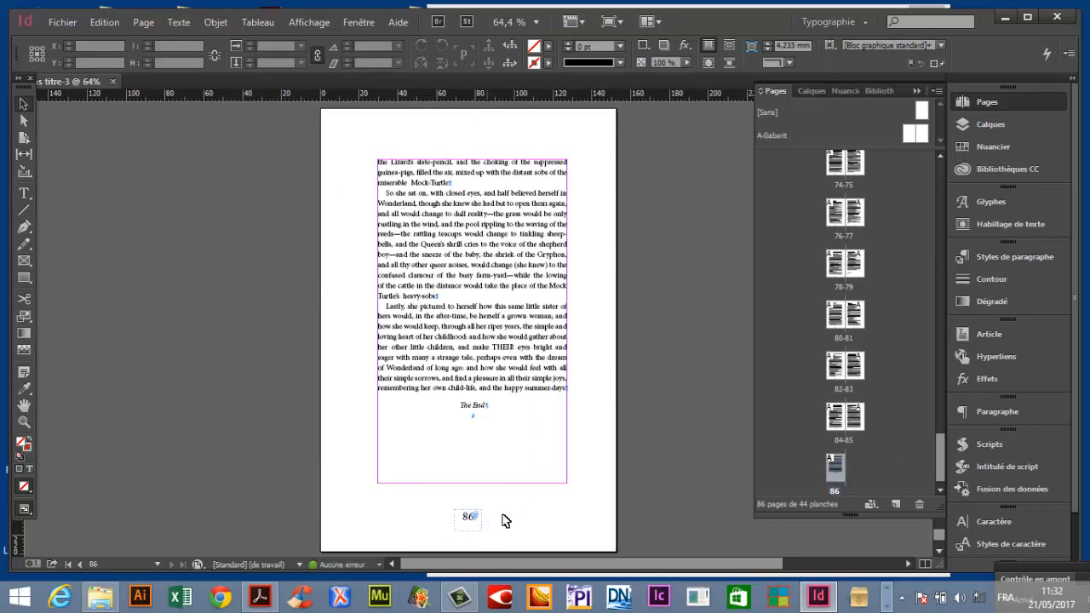
left_click(938, 171)
left_click(937, 172)
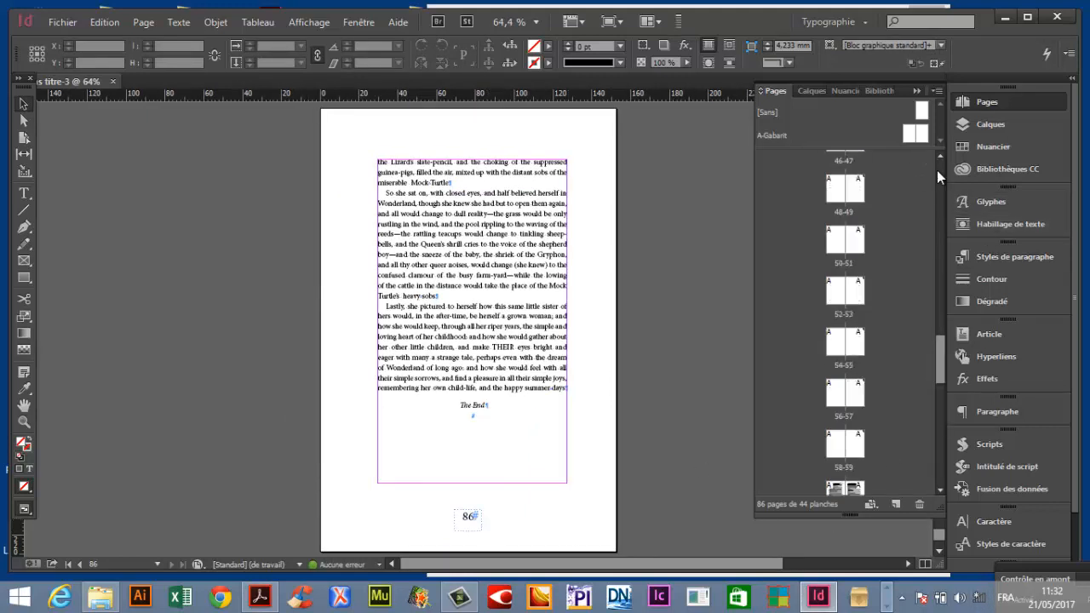
left_click(938, 171)
left_click(938, 171)
left_click(937, 171)
left_click(938, 171)
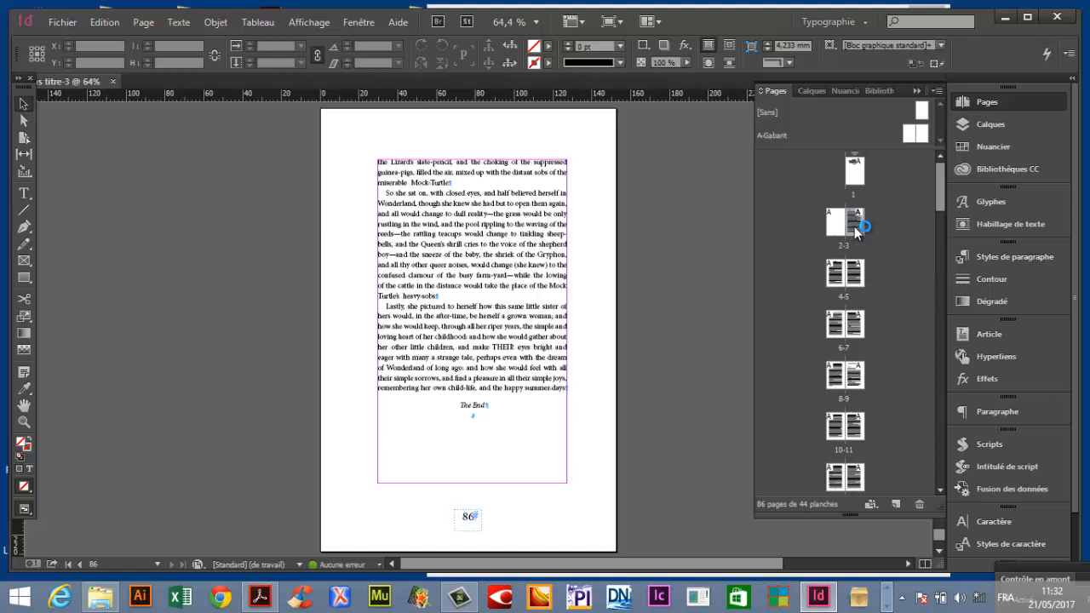
double_click(851, 223)
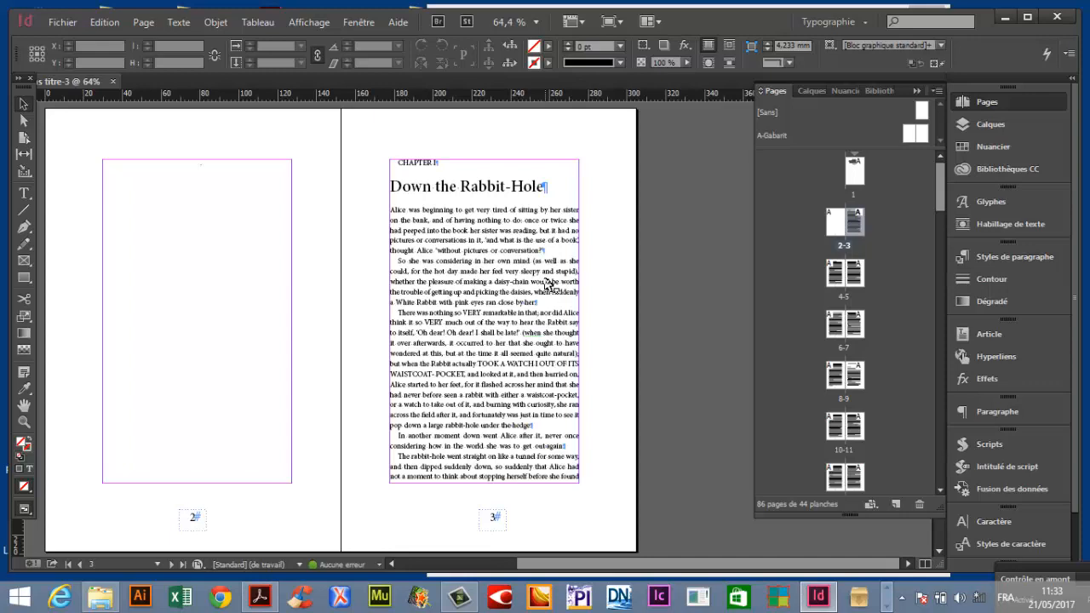
scroll(423, 379, "down", 3)
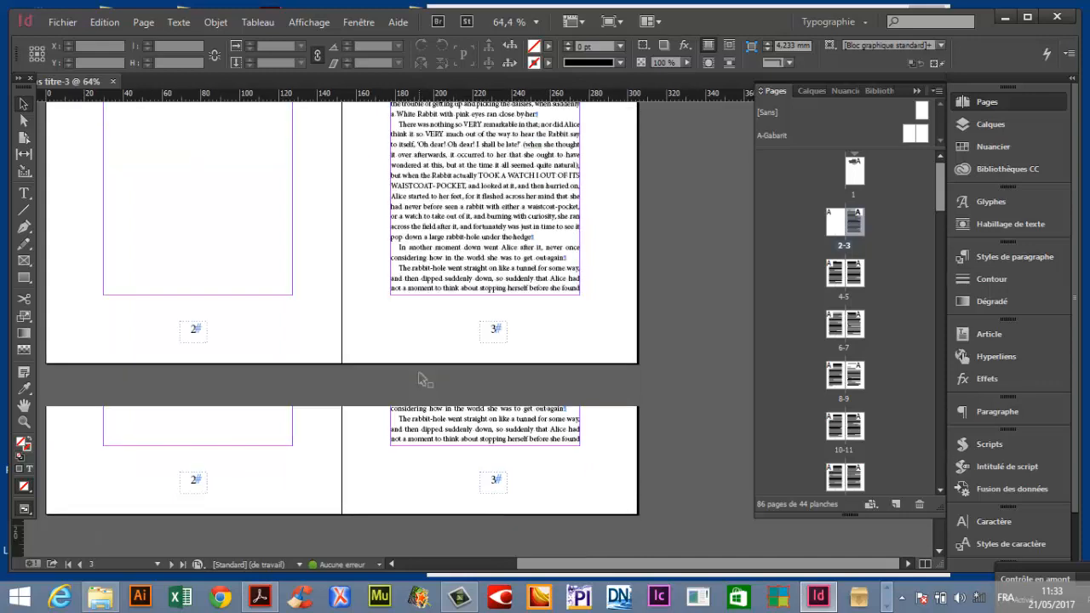
scroll(423, 379, "down", 4)
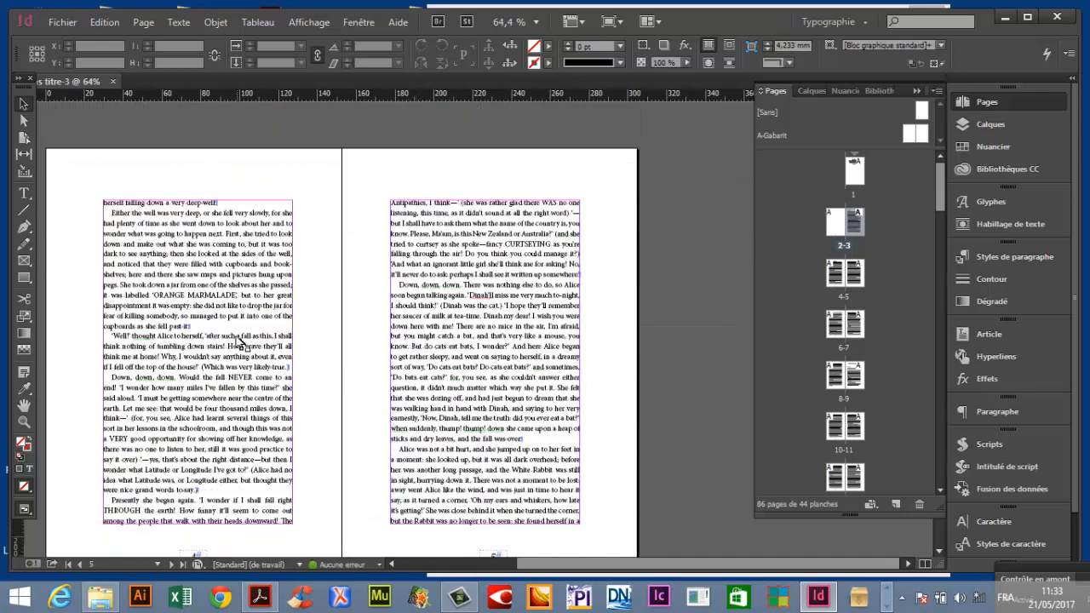
scroll(241, 340, "down", 1)
Delete the paragraphs on page 4 from 'Well!' thought Alice through the Latitude and Longitude passage.
double_click(148, 271)
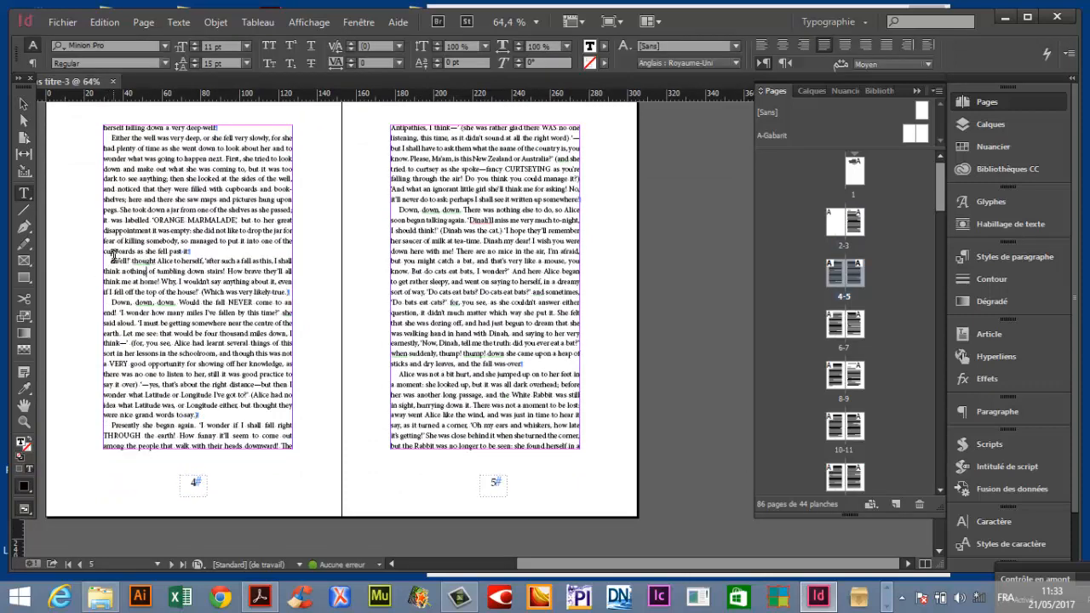
left_click_drag(113, 257, 356, 409)
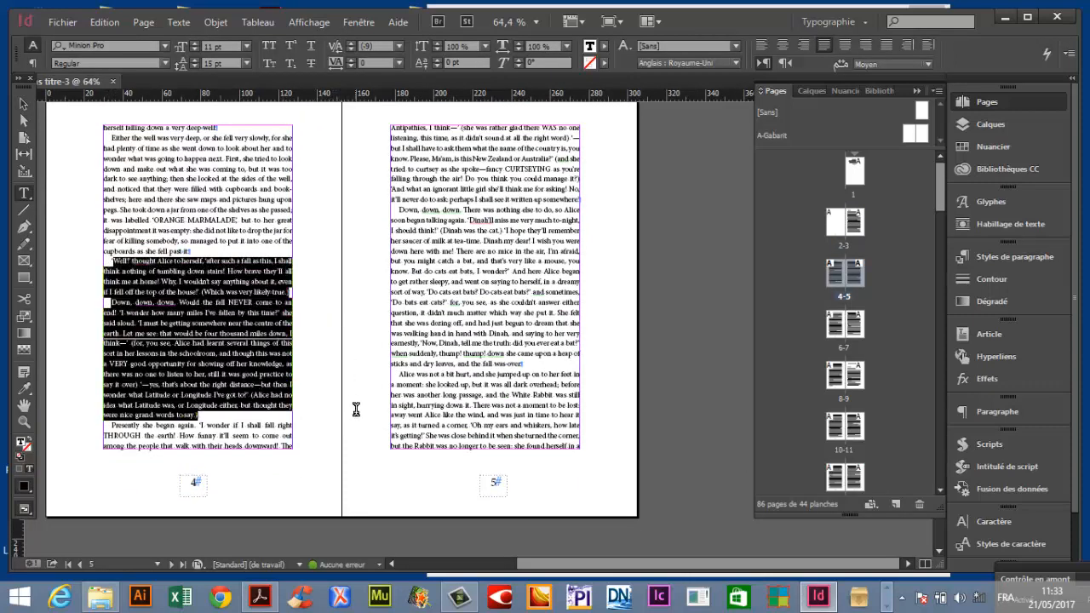
key("BackSpace")
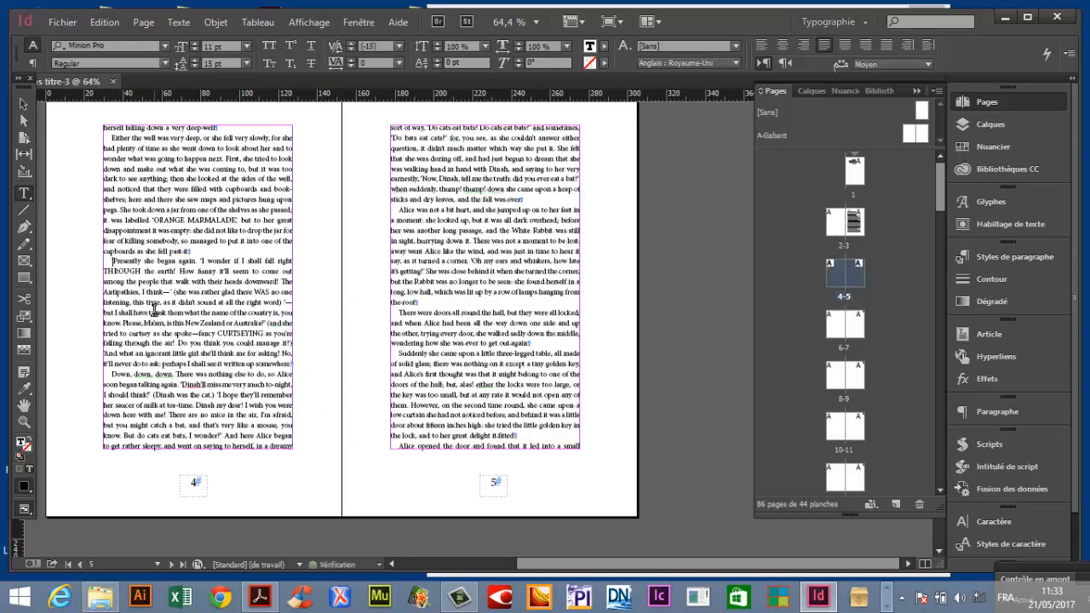
key("Escape")
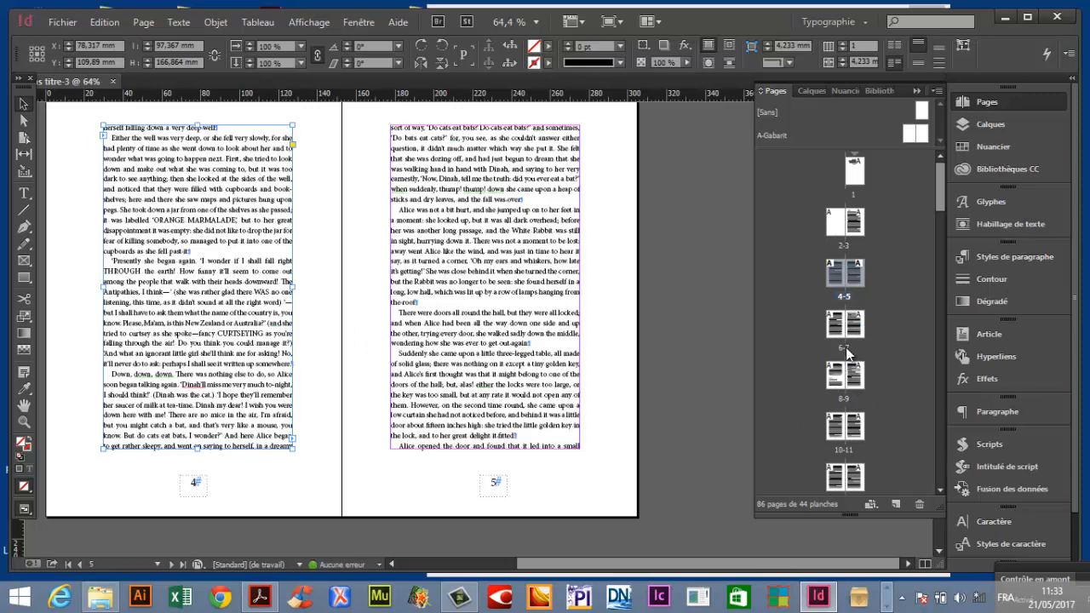
Scroll through the spreads and step through the page thumbnails up to spread 8-9 to check the text flow.
scroll(319, 336, "down", 10)
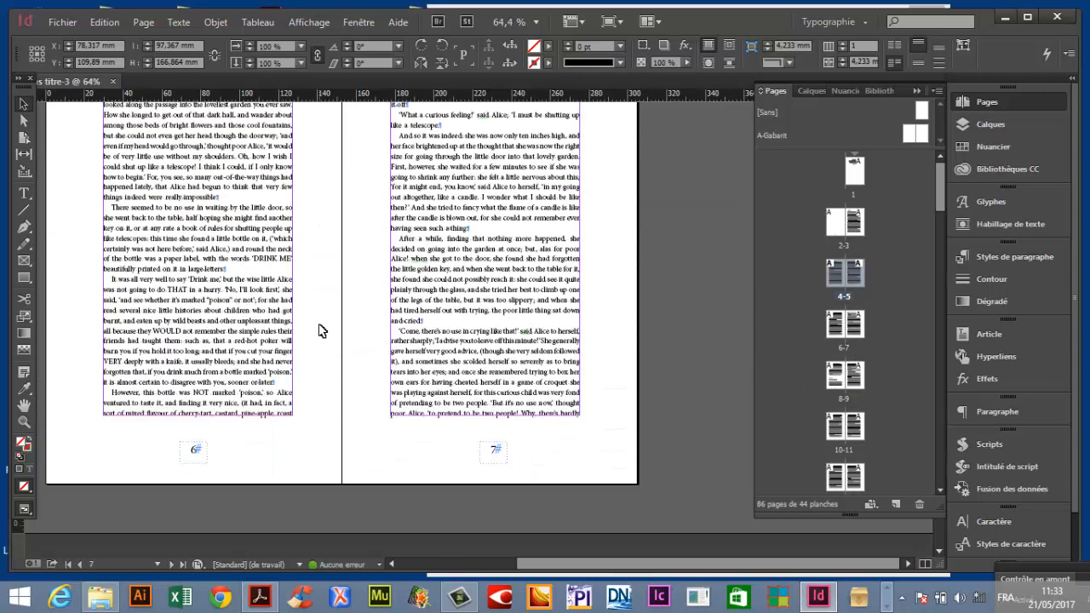
scroll(319, 331, "down", 5)
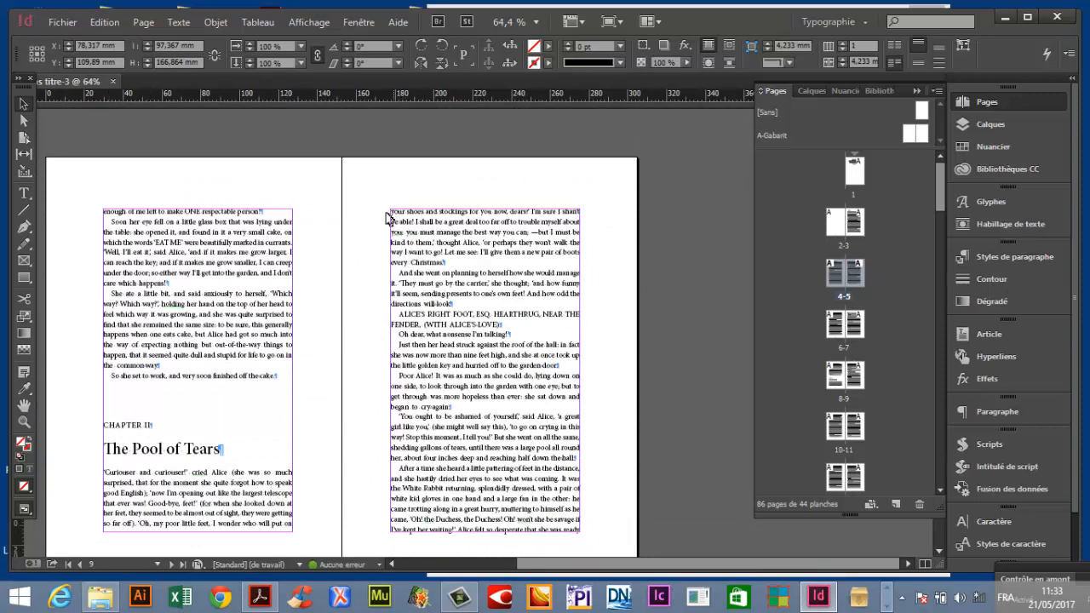
scroll(393, 366, "down", 2)
scroll(393, 366, "down", 20)
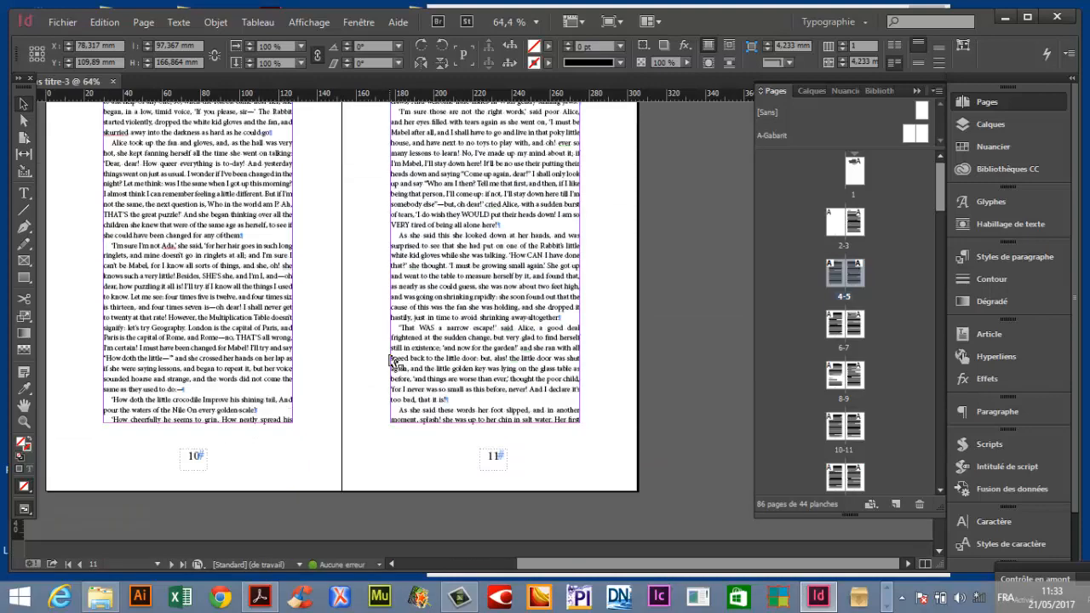
scroll(394, 368, "down", 10)
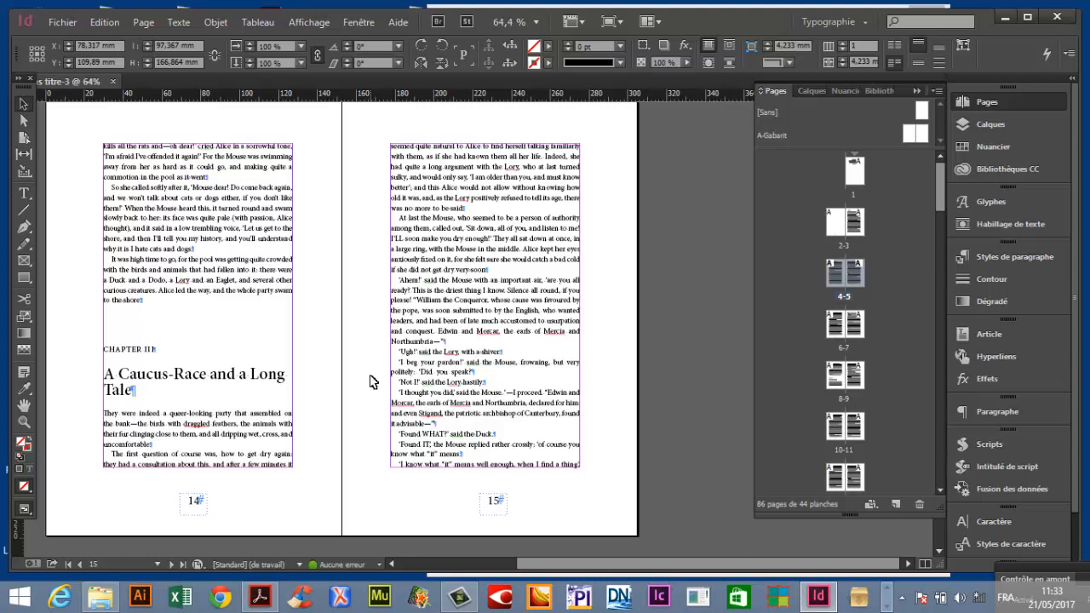
double_click(863, 174)
double_click(861, 223)
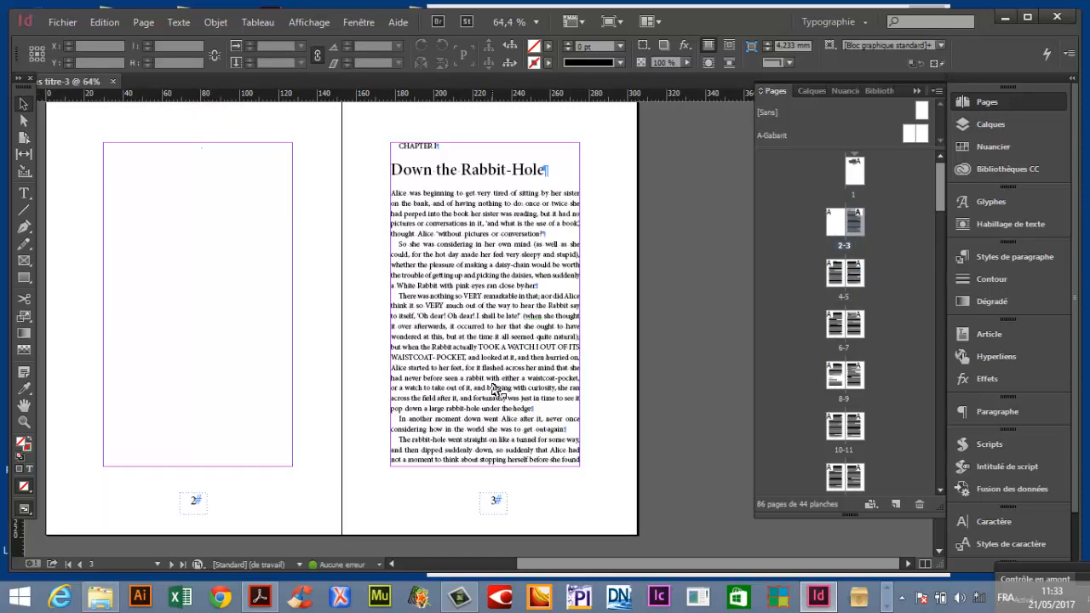
double_click(845, 293)
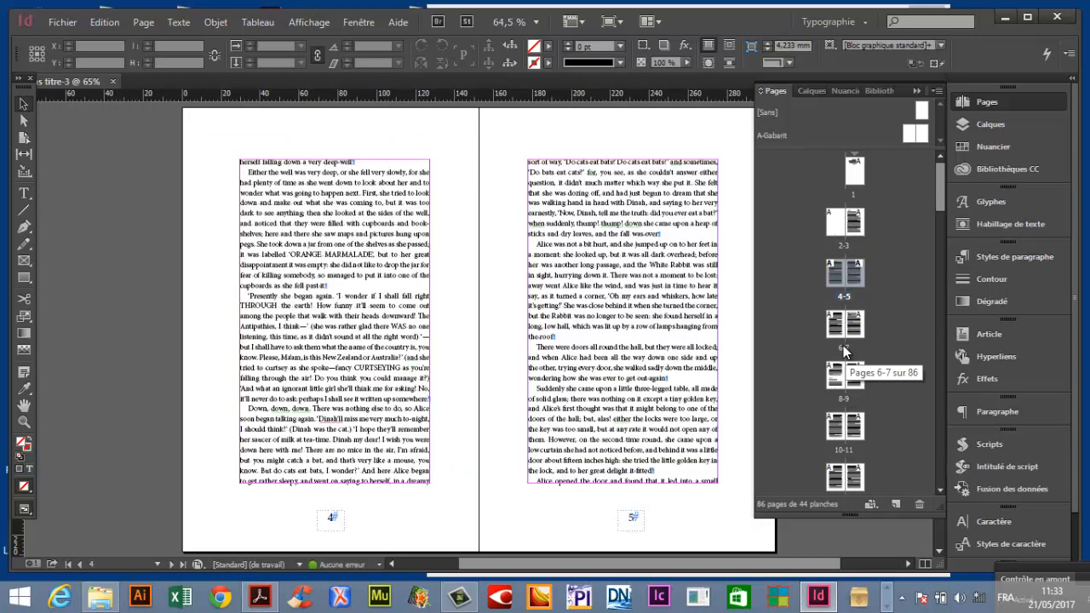
double_click(843, 345)
double_click(846, 398)
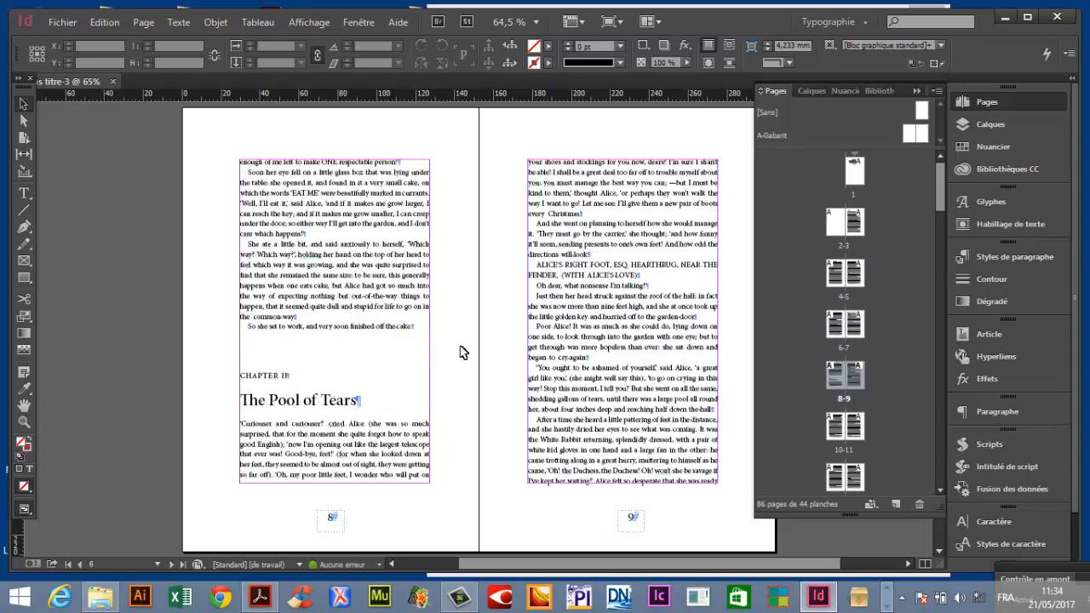
Delete all the text from the CHAPTER II heading to the end of the story.
key("t")
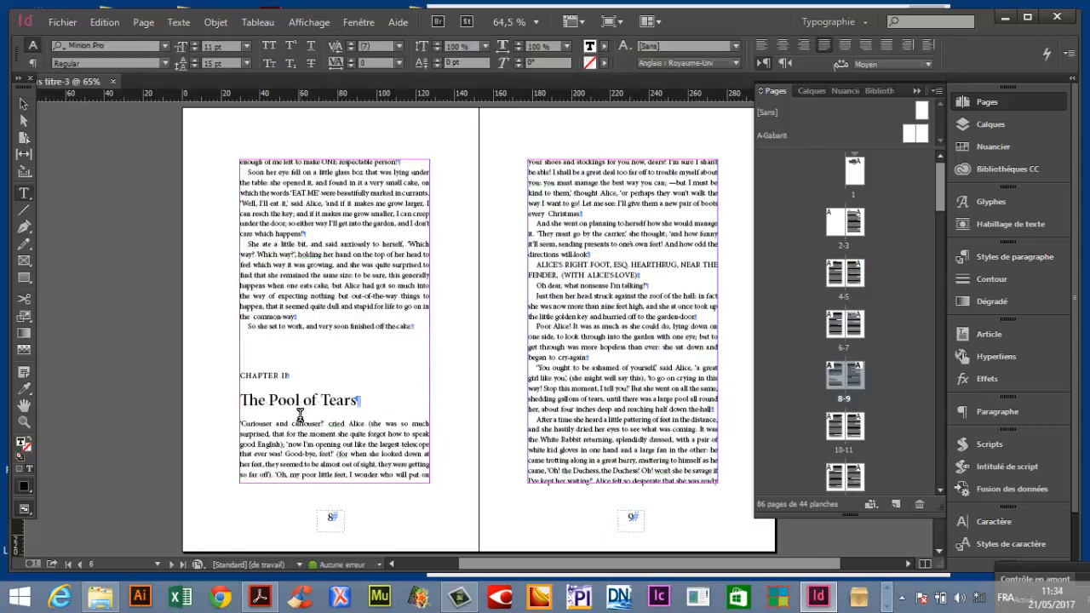
key("ctrl+a")
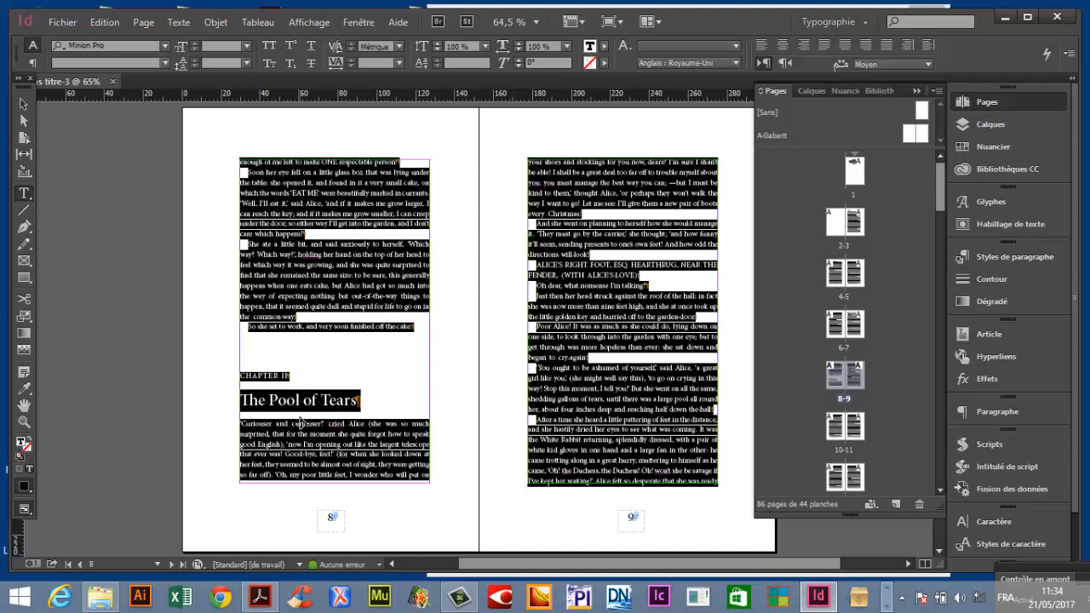
left_click(239, 375, "shift")
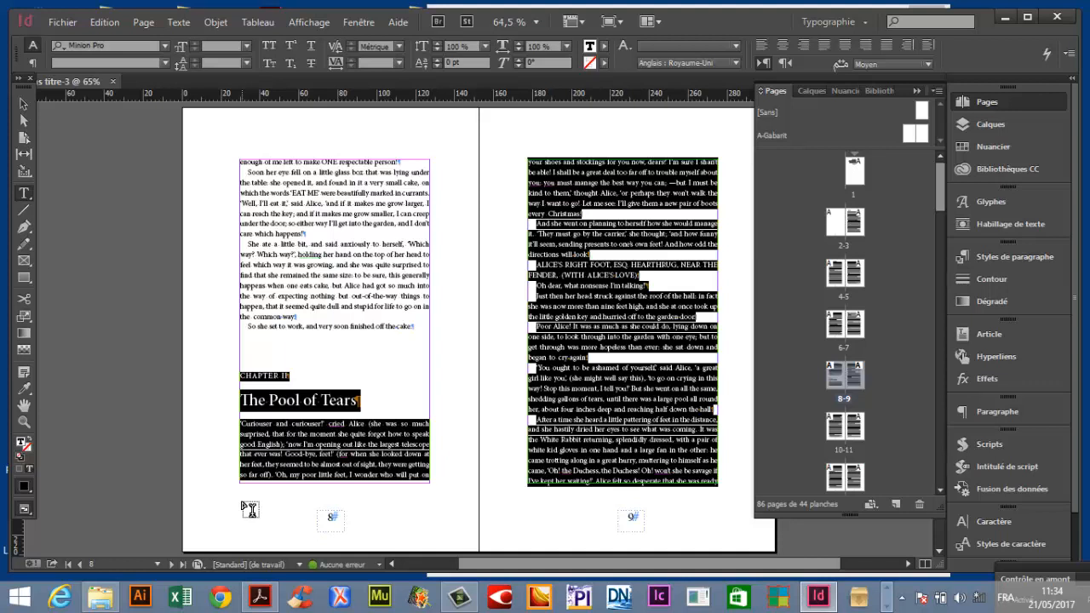
key("BackSpace")
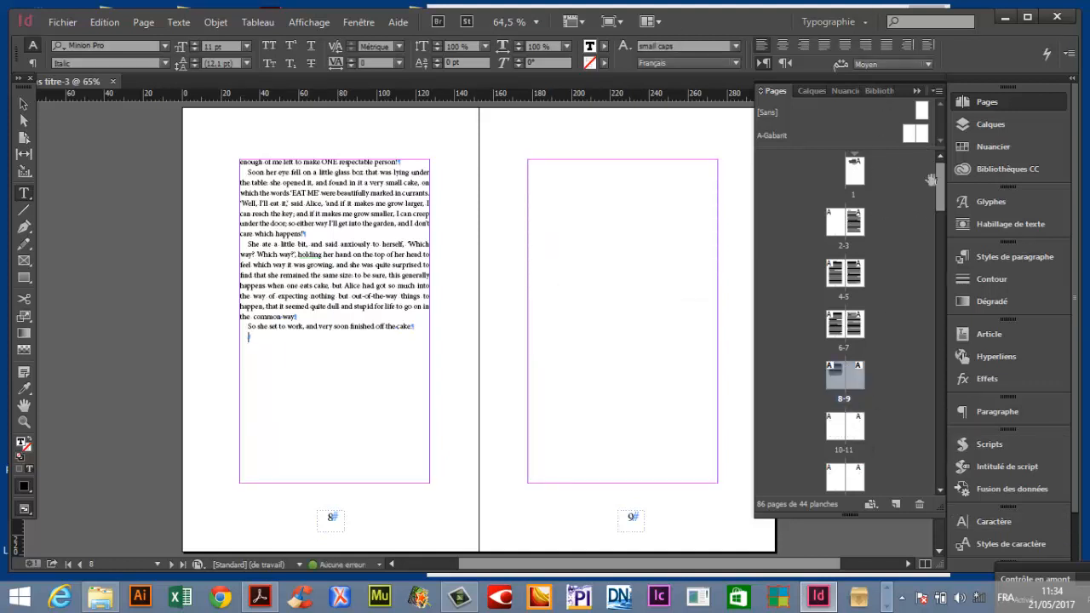
Delete all the empty pages after page 8, confirming the deletion.
double_click(856, 379)
scroll(943, 306, "down", 15)
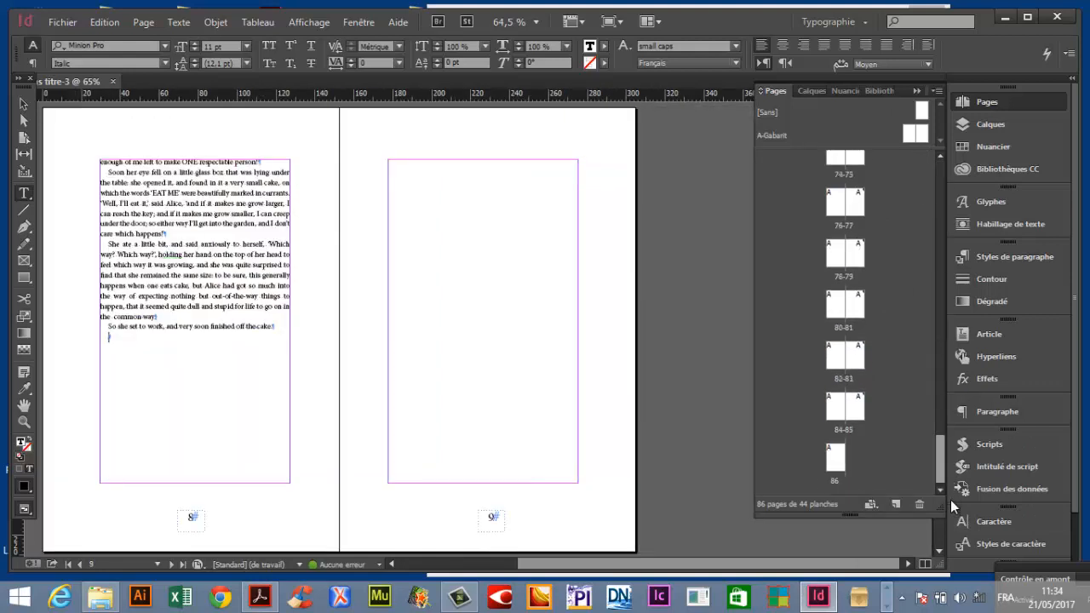
left_click(837, 460, "shift")
left_click(920, 505)
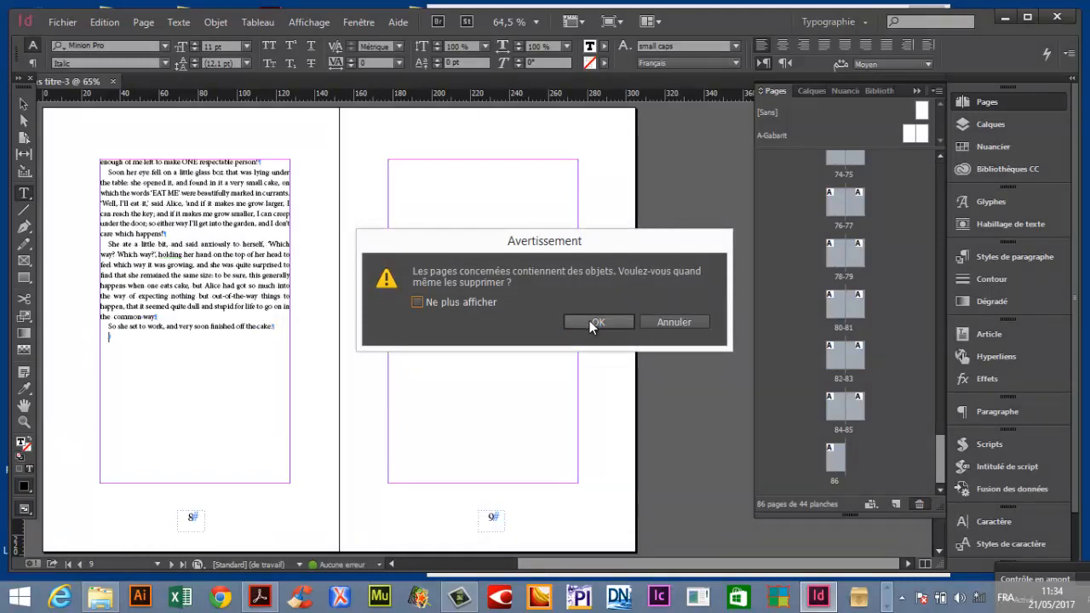
left_click(590, 321)
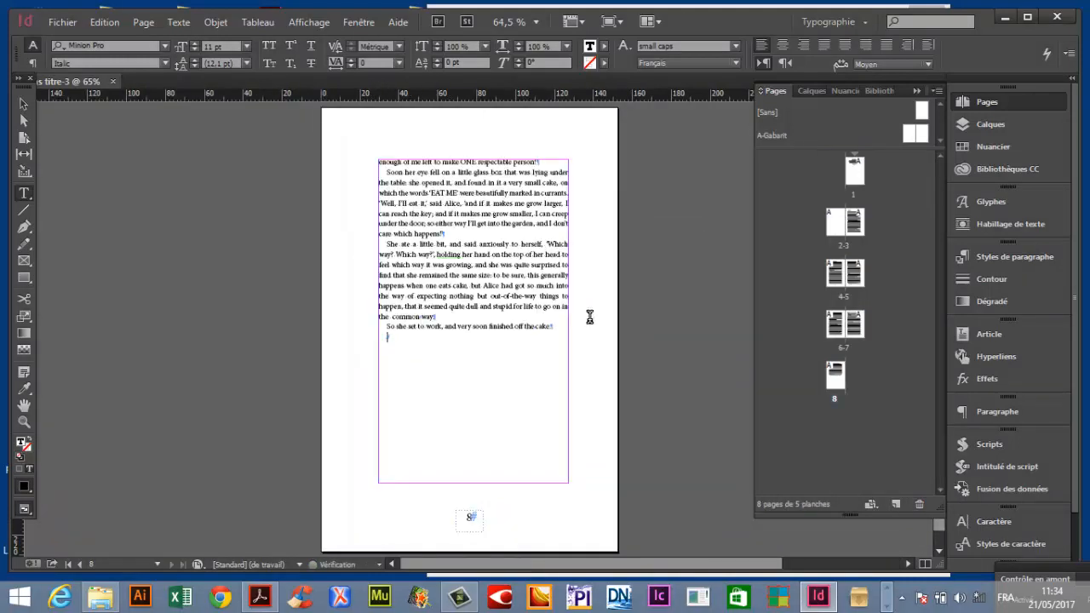
Save the document as Chapitre1.indd in the A Faire folder on the desktop.
left_click(57, 24)
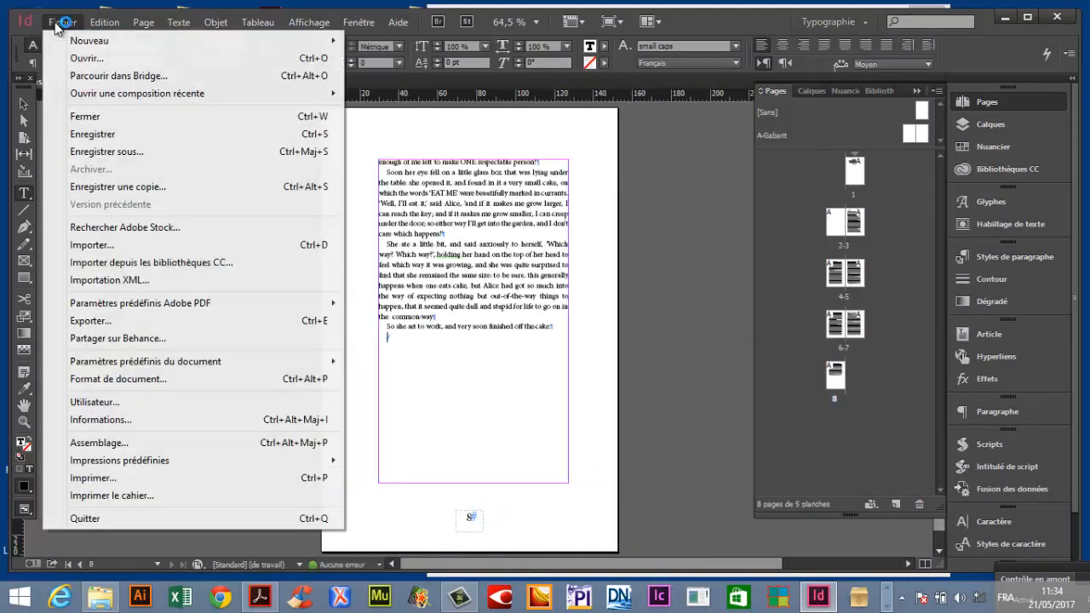
left_click(174, 153)
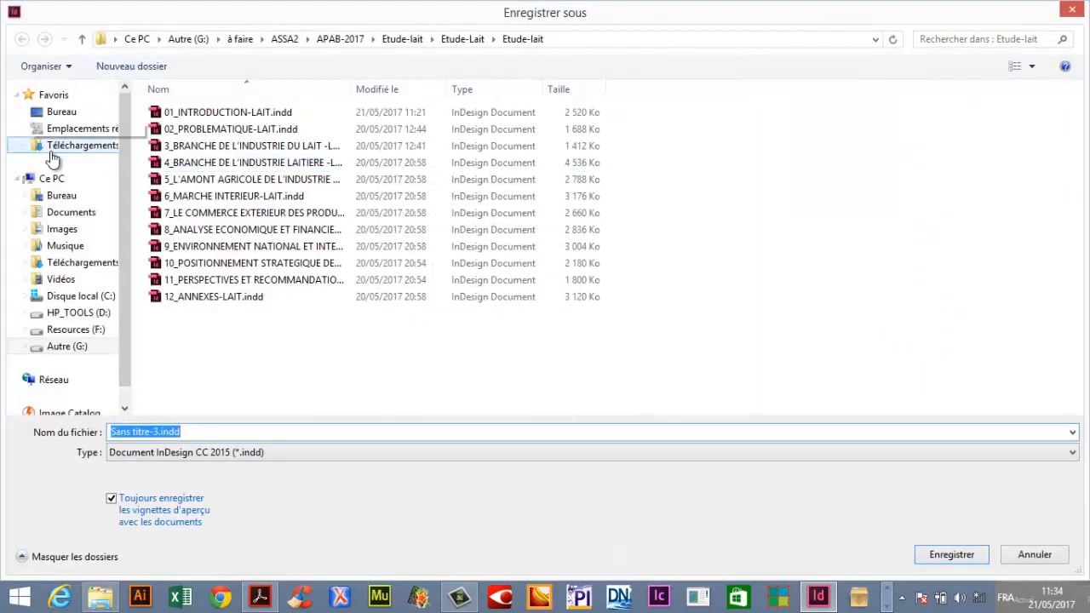
left_click(36, 114)
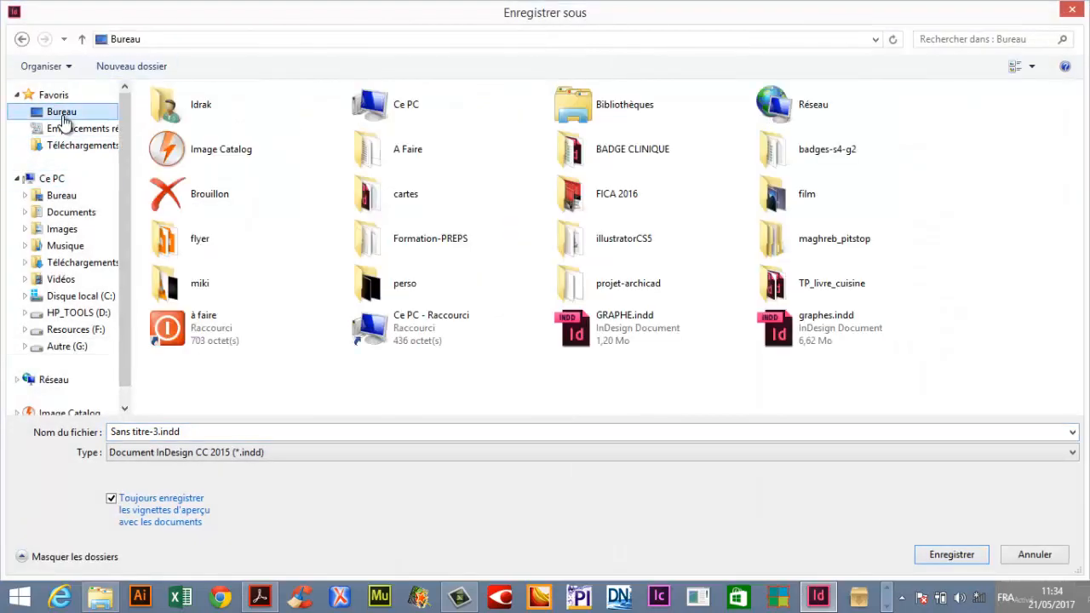
double_click(384, 149)
left_click(155, 434)
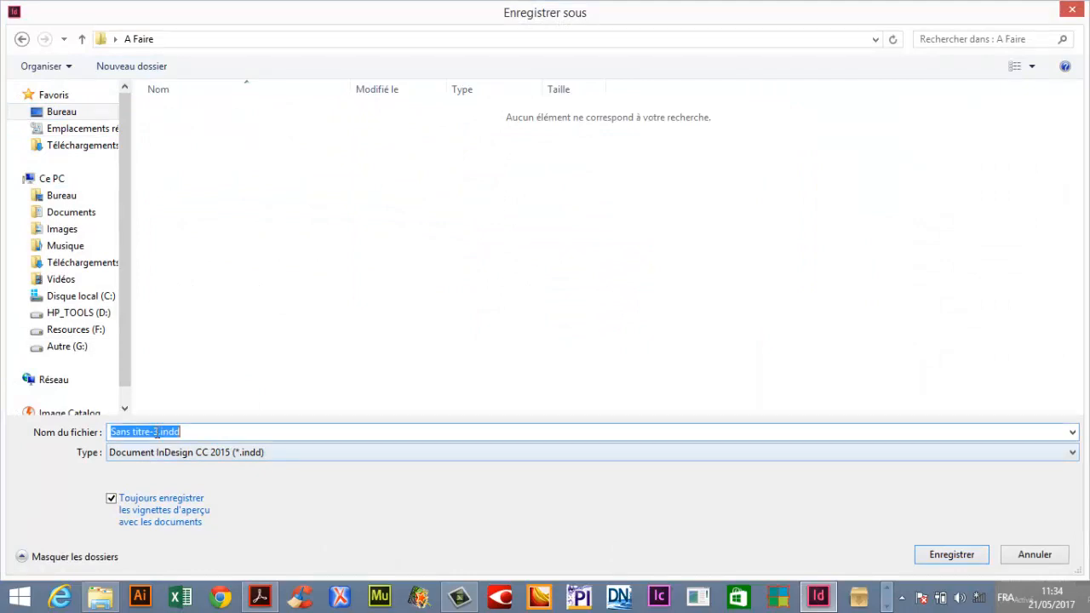
left_click_drag(157, 434, 85, 417)
type("Chap")
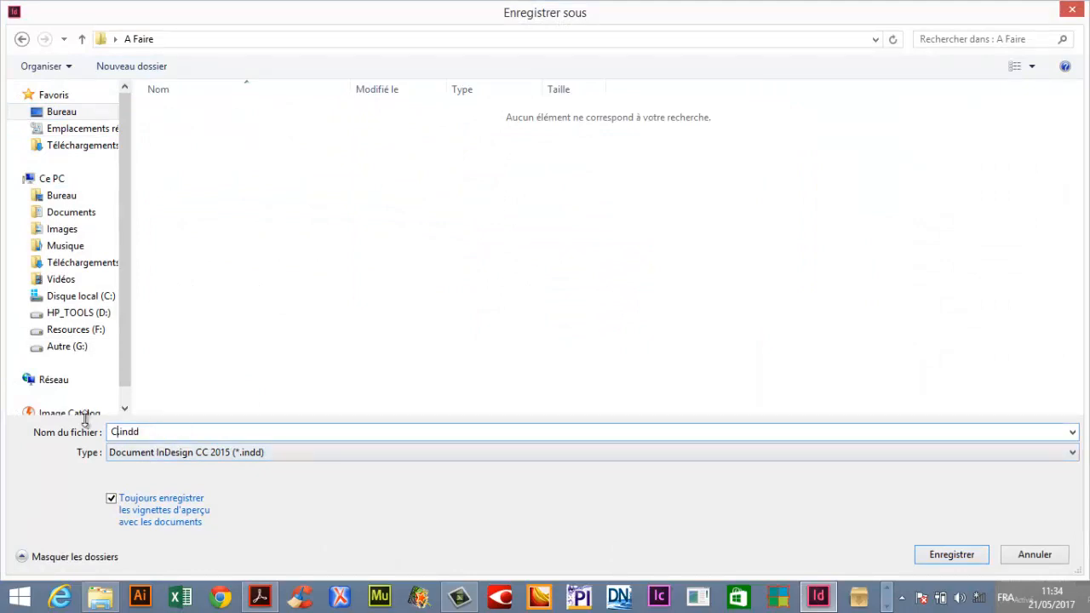
type("itre1")
left_click(952, 552)
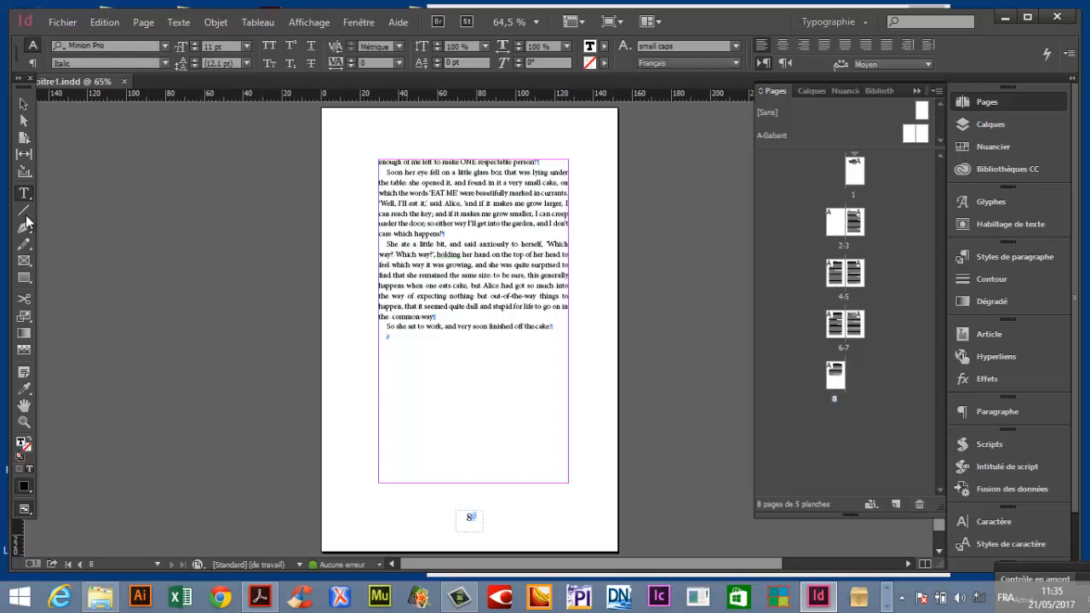
left_click(23, 105)
left_click(663, 303)
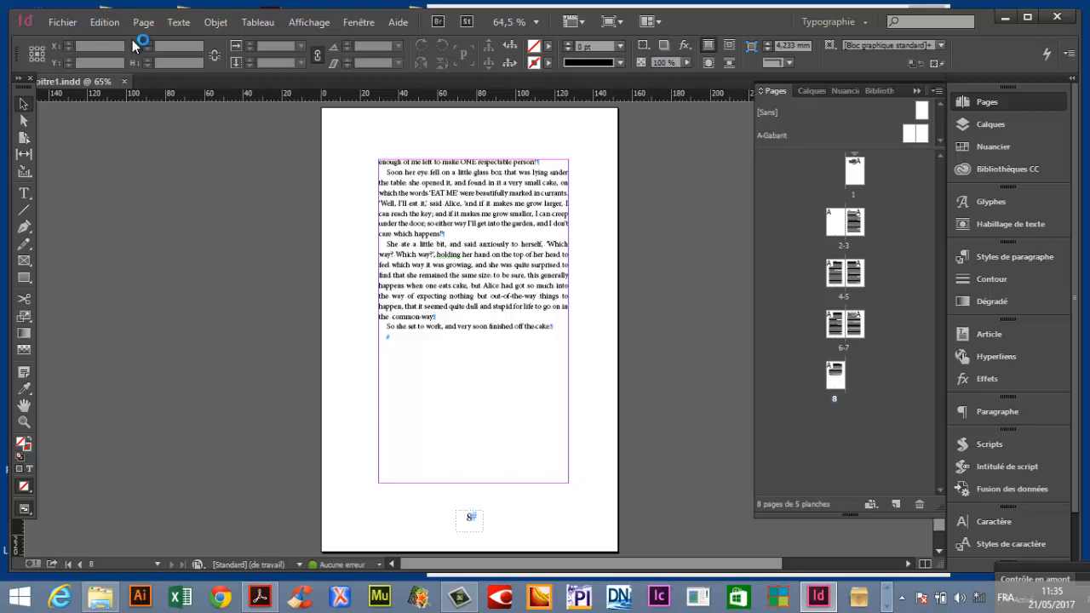
left_click(98, 26)
left_click(99, 23)
key("Tab")
key("Tab")
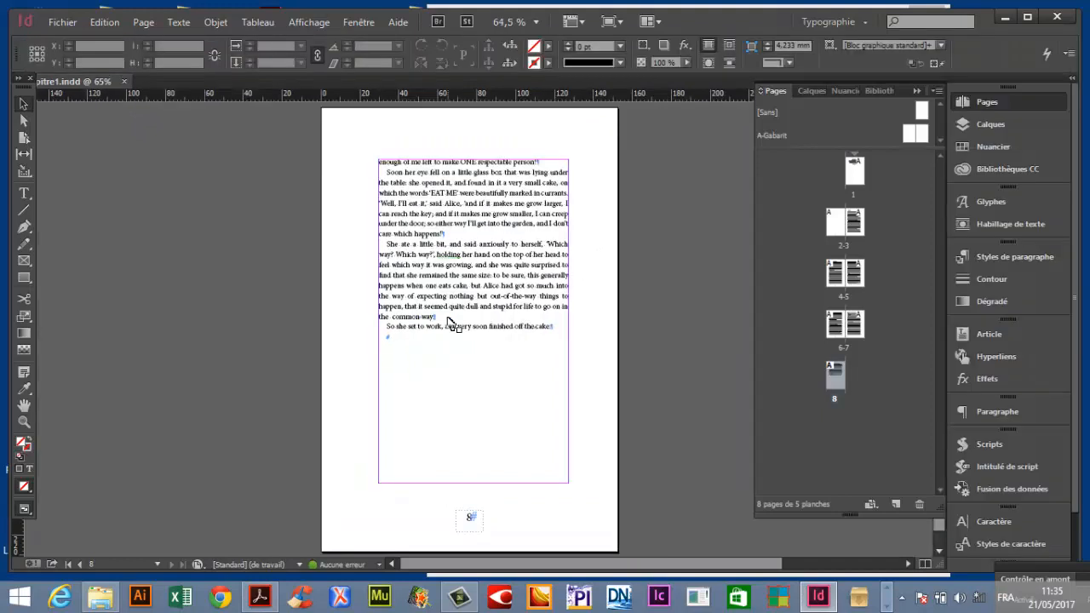